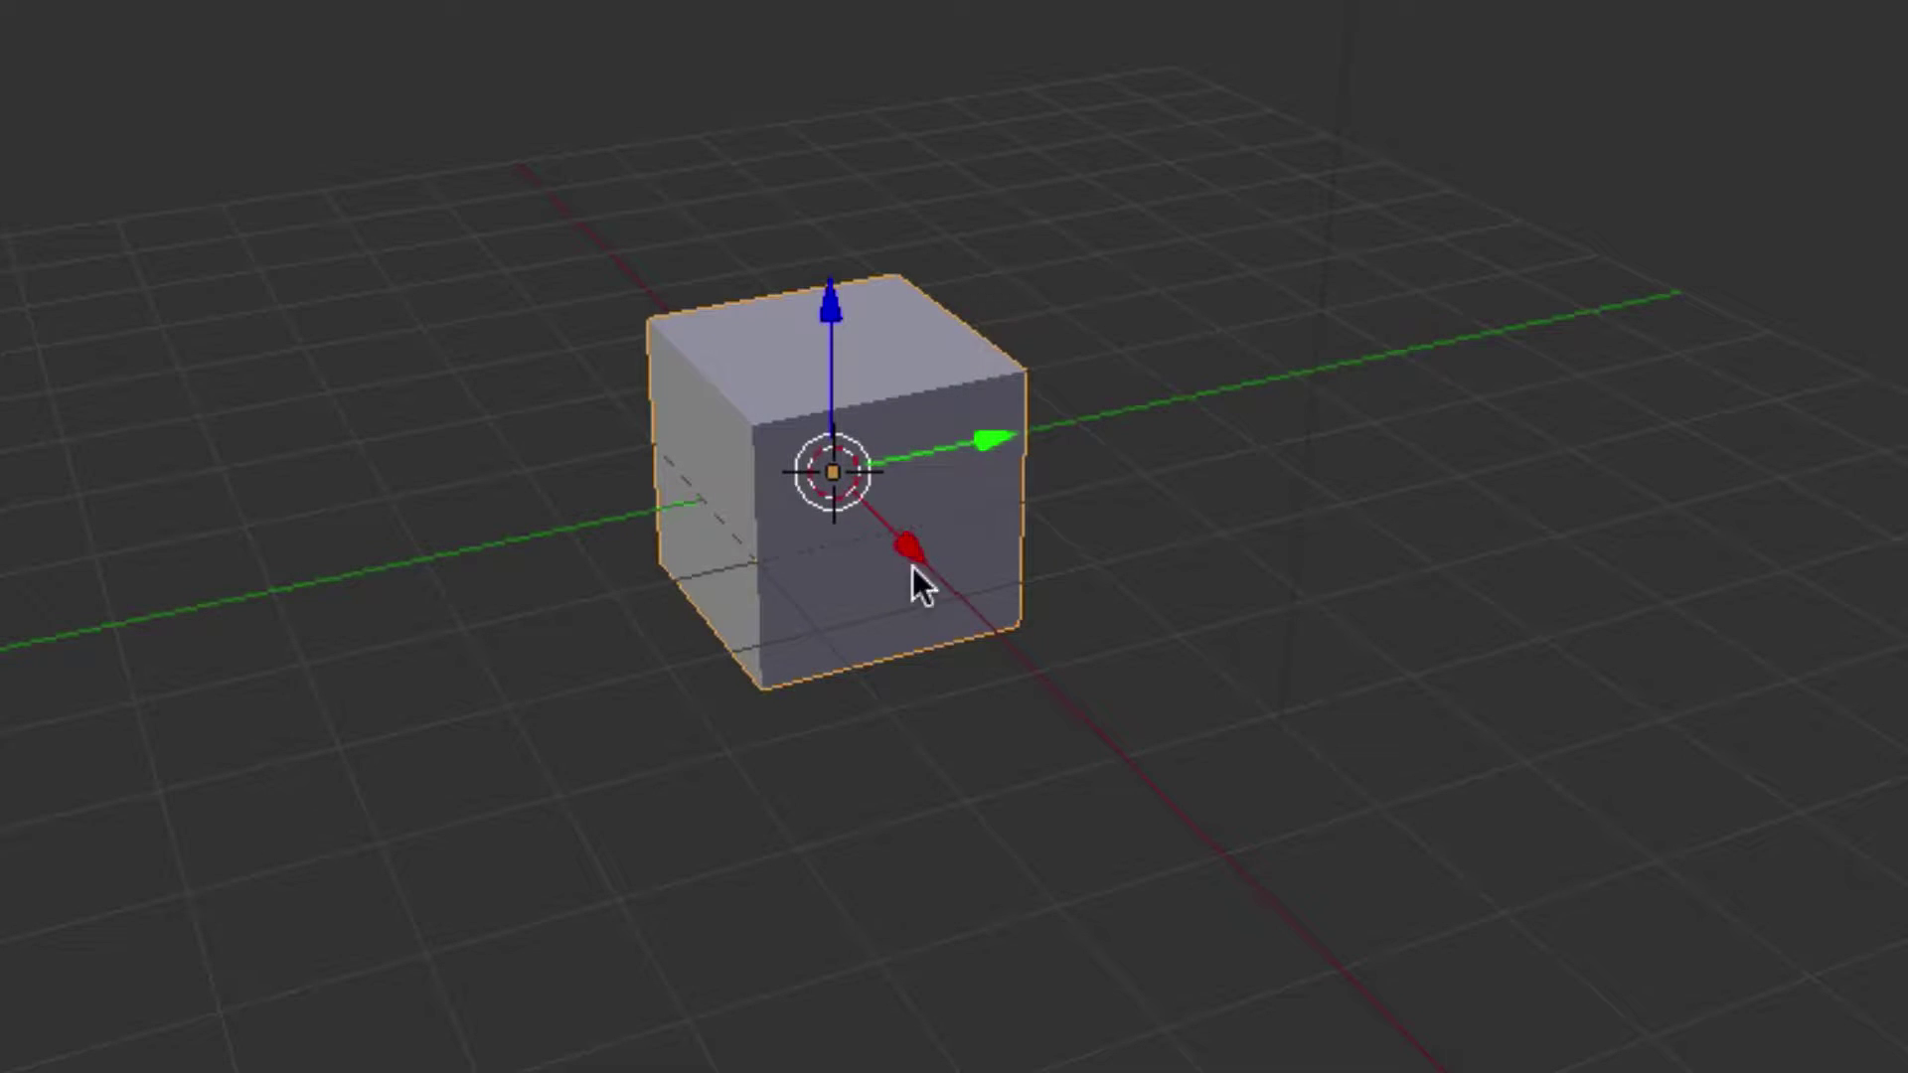
# Step: Delete the default cube, leaving only the camera and lamp in the scene
pyautogui.press('x')
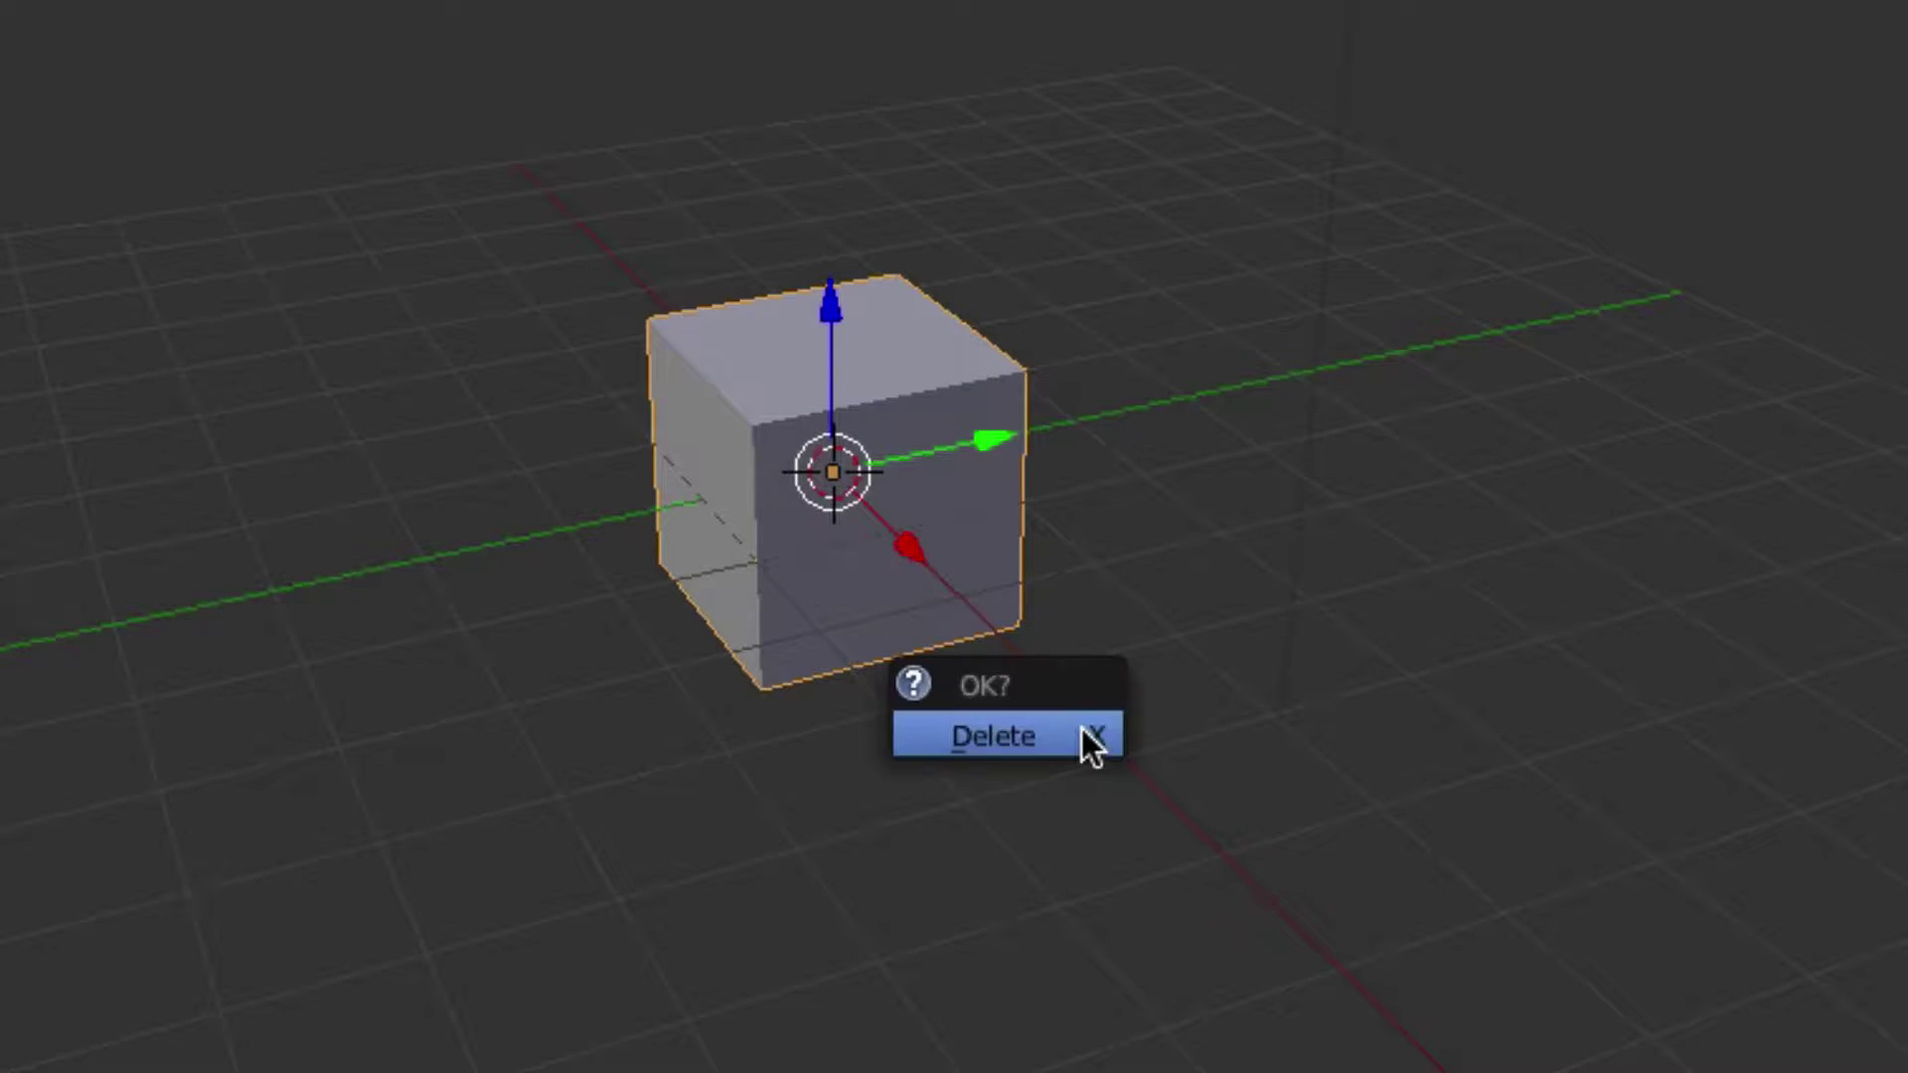
pyautogui.click(1083, 735)
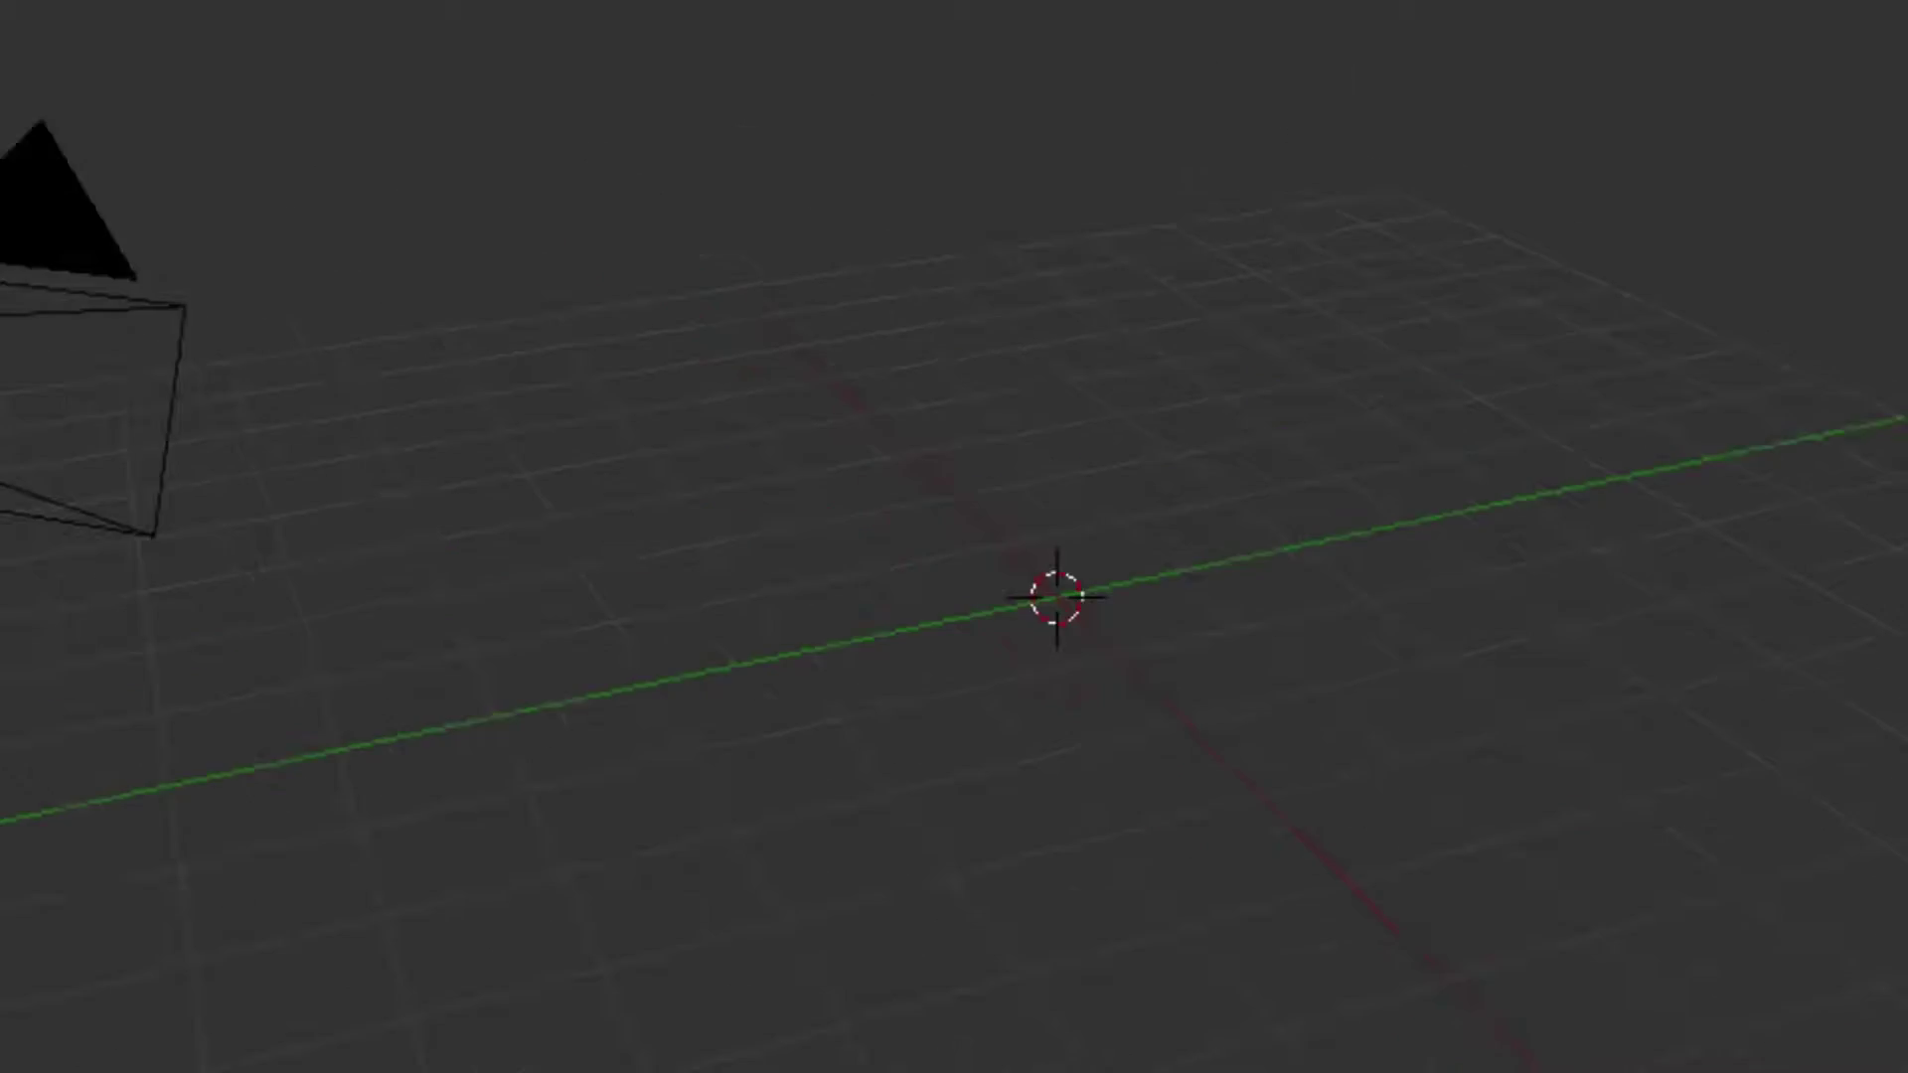
# Step: Add a cylinder mesh at the scene centre from Add > Mesh > Cylinder
pyautogui.click(277, 153)
pyautogui.moveTo(316, 212)
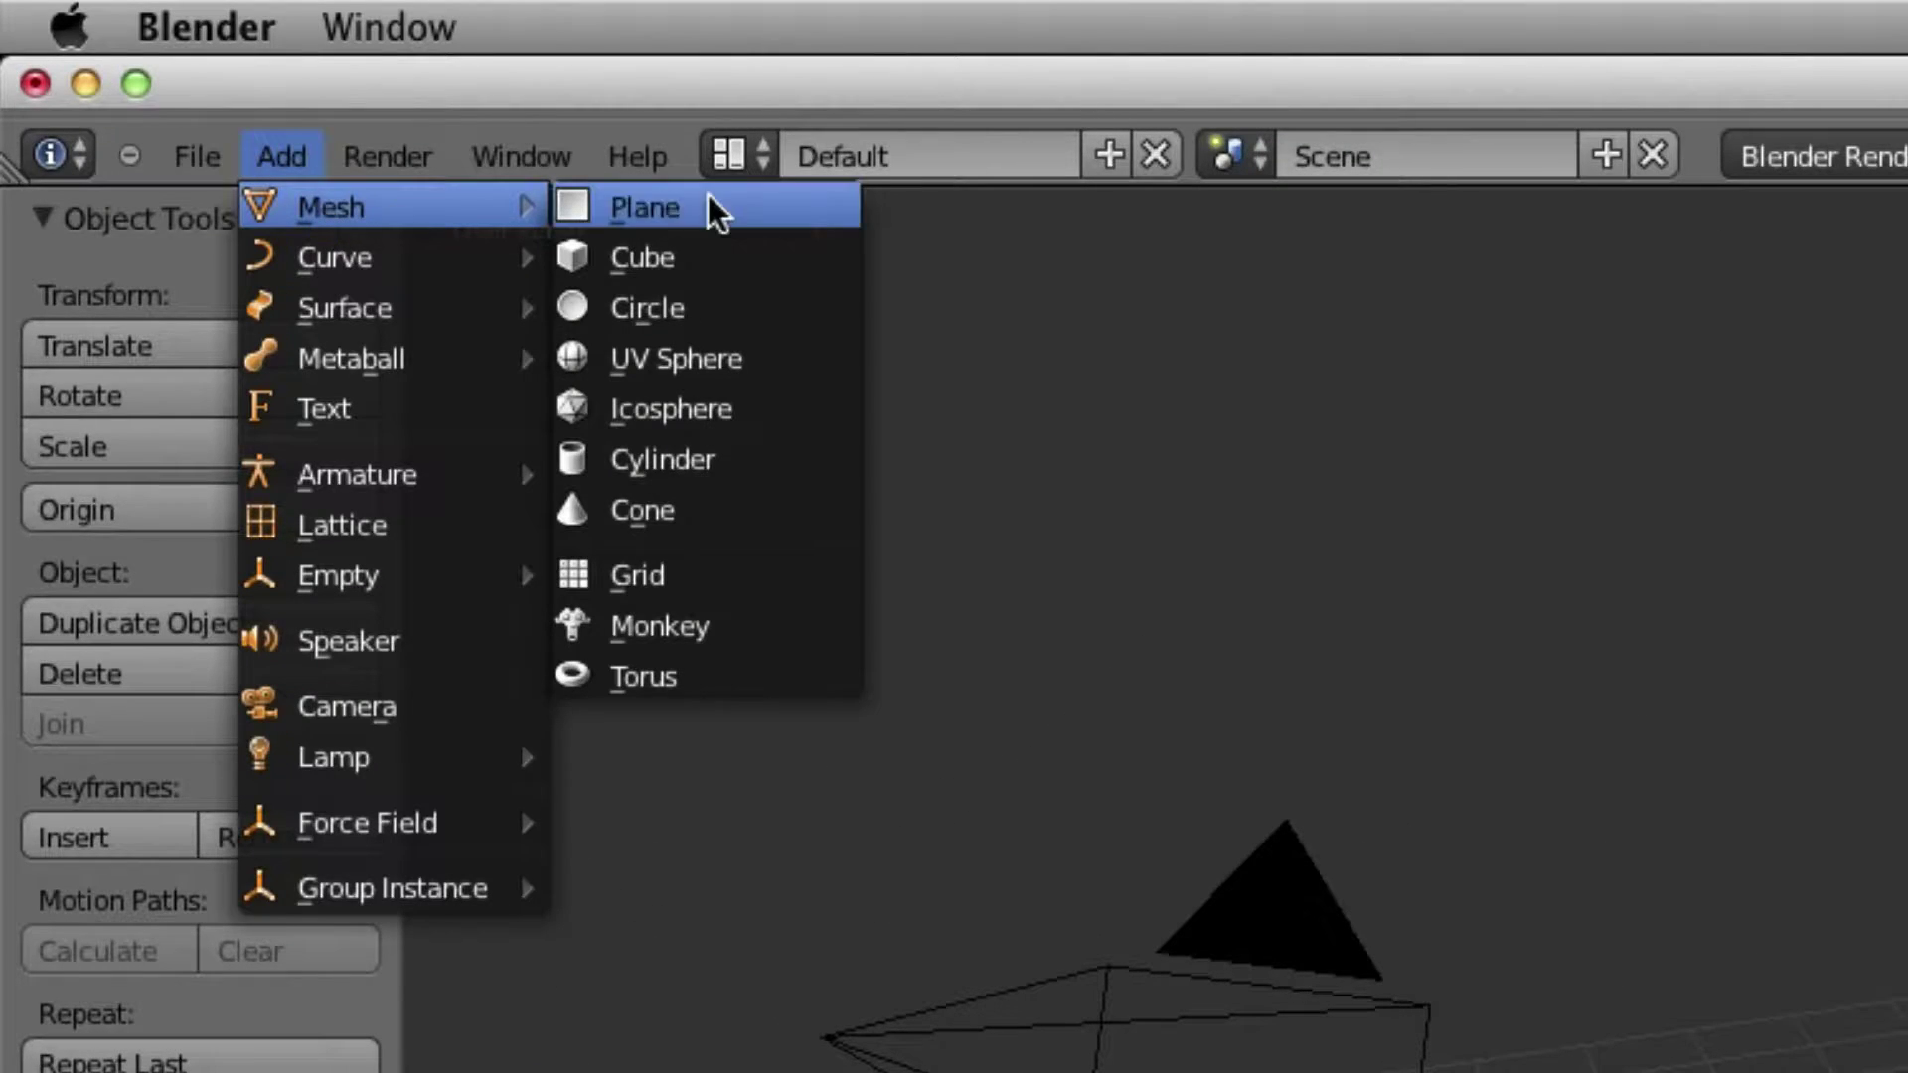
pyautogui.click(741, 459)
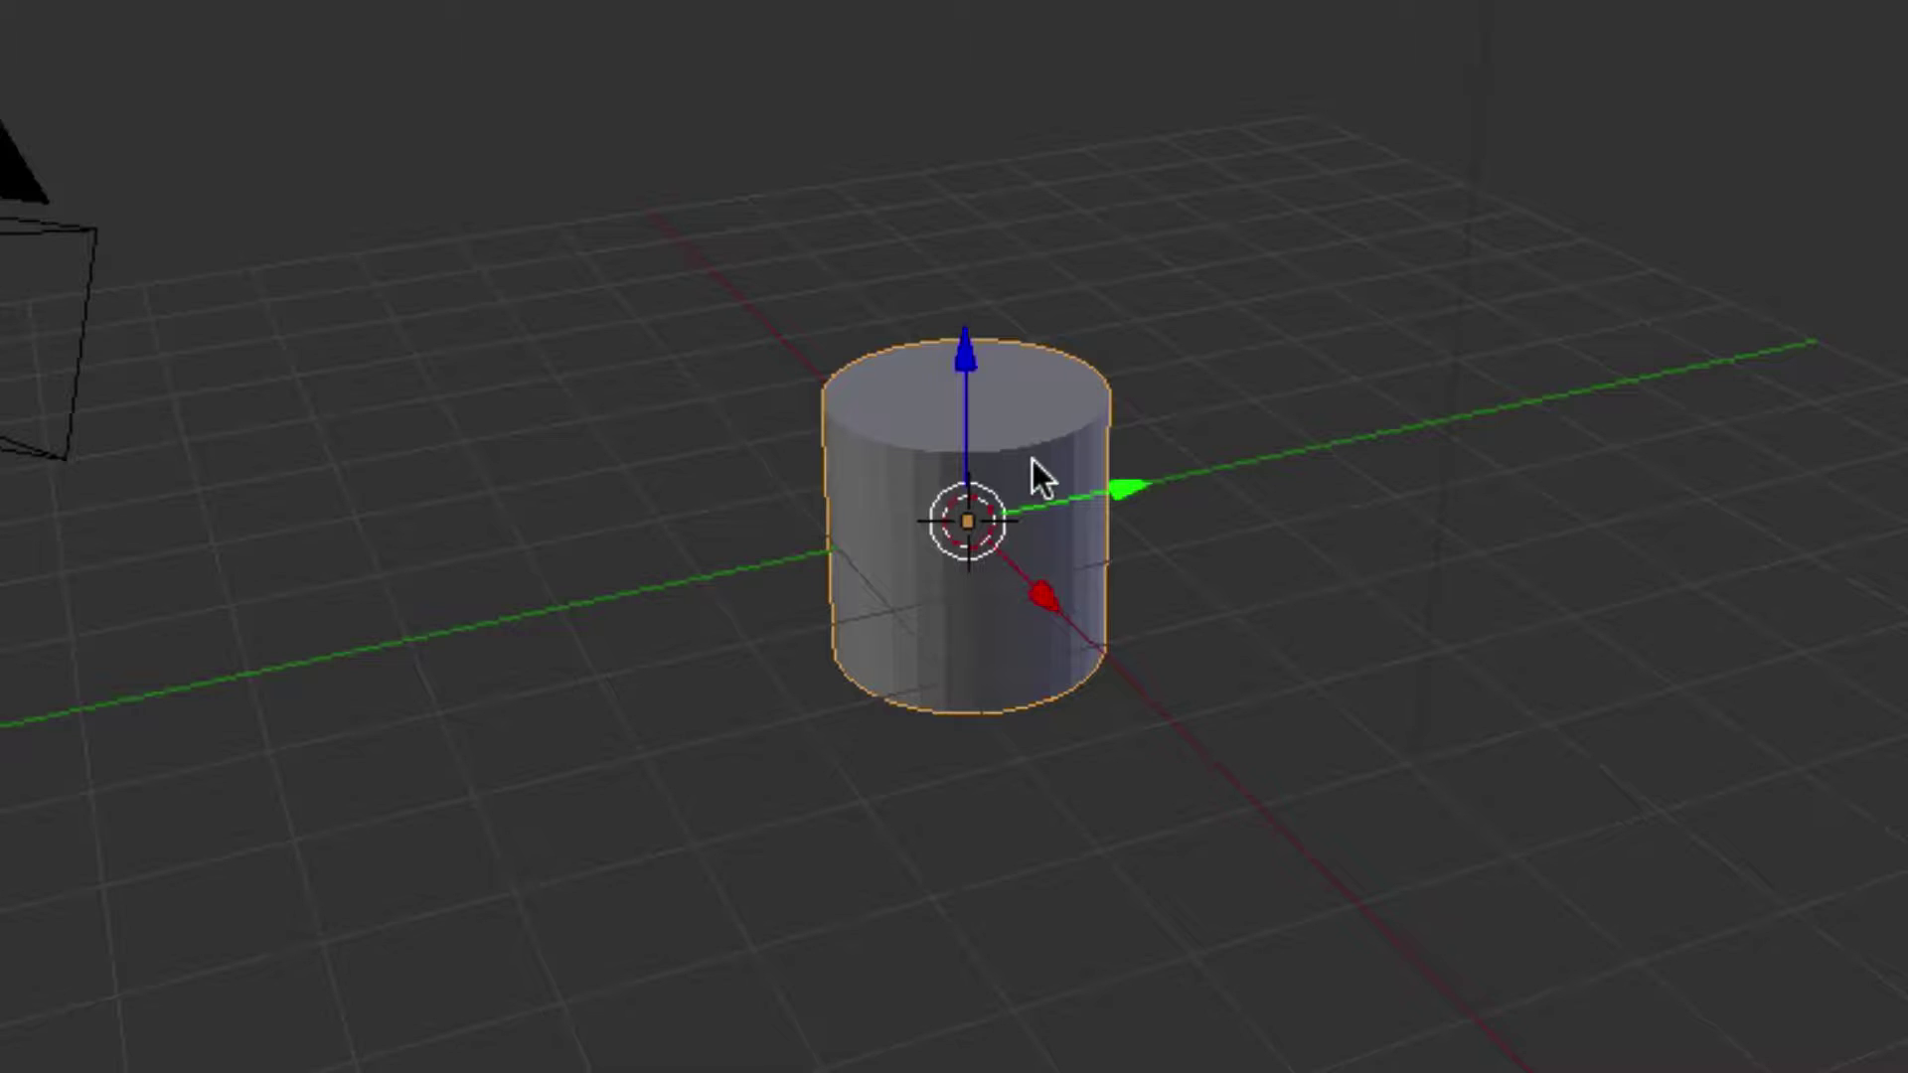
# Step: In Edit Mode, box-select the cylinder's top face
pyautogui.press('Tab')
pyautogui.rightClick(1076, 427)
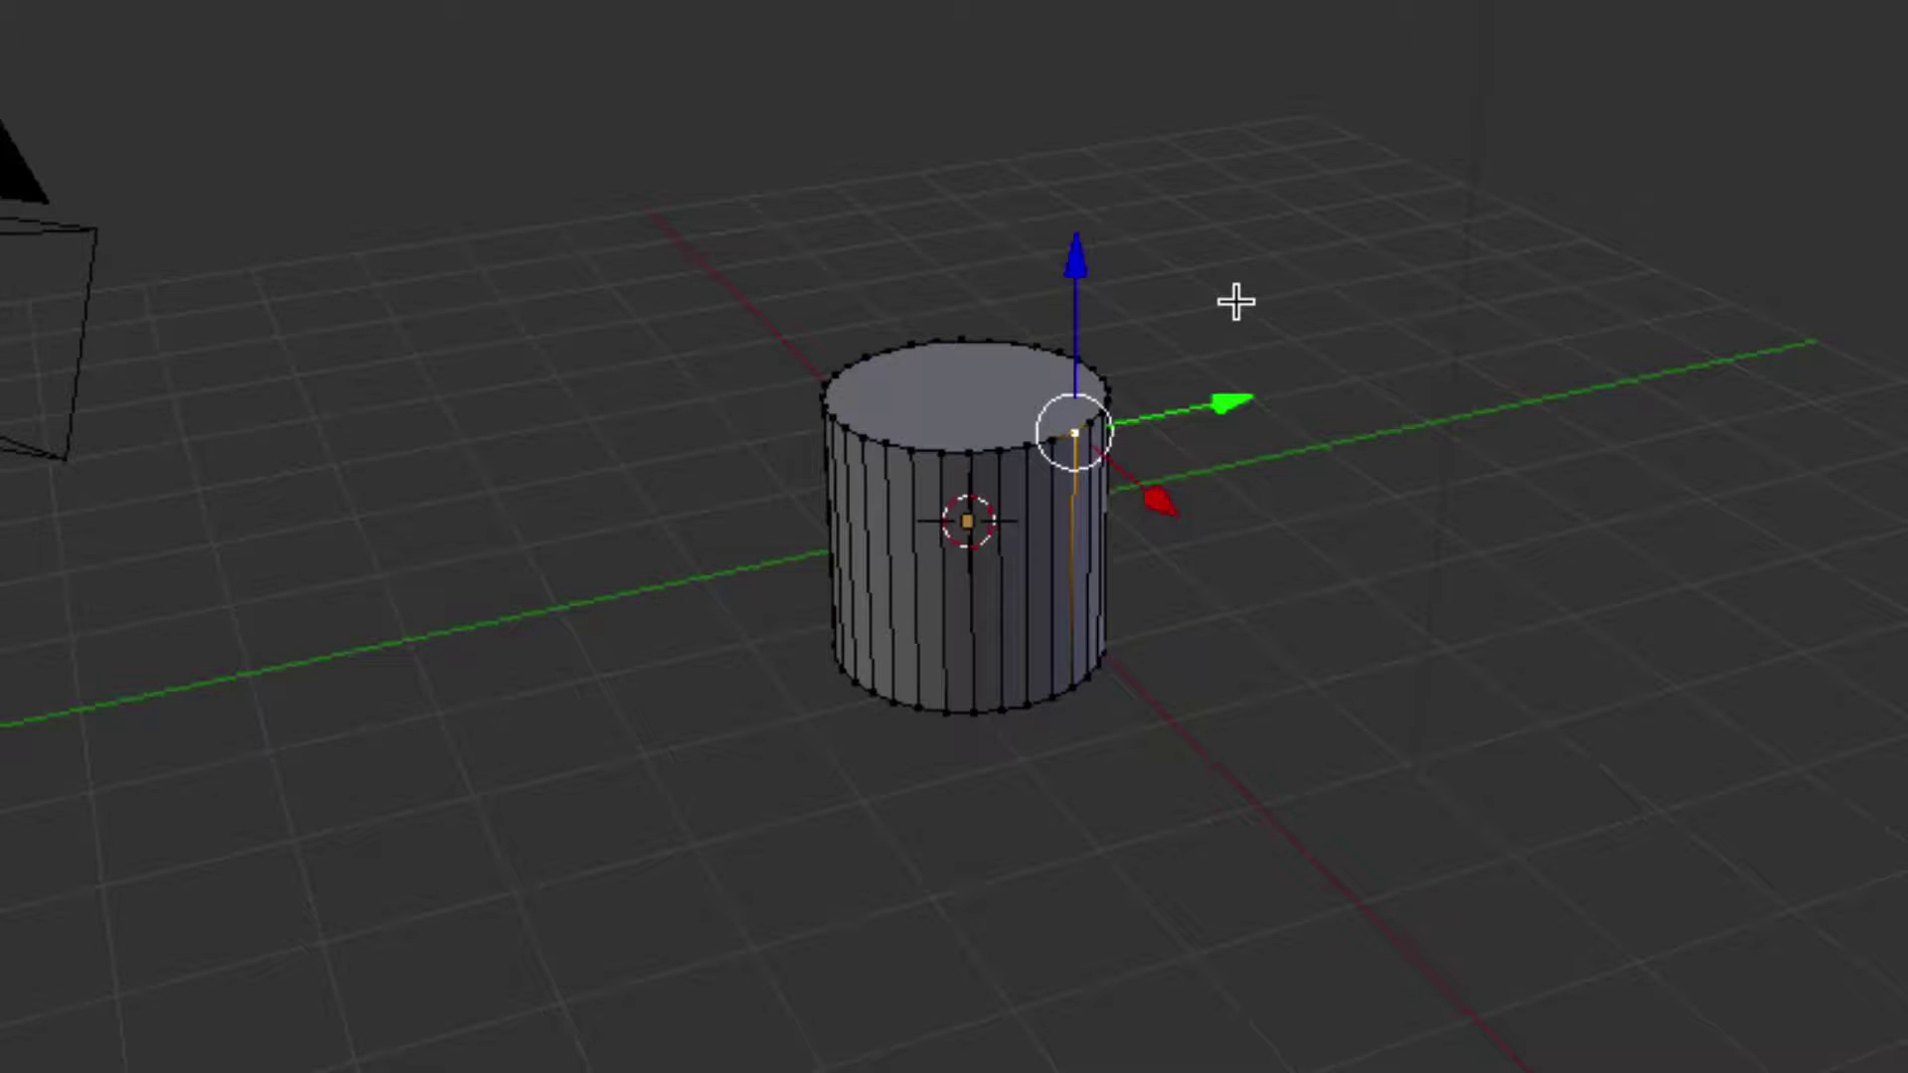
pyautogui.press('b')
pyautogui.moveTo(1254, 279); pyautogui.dragTo(728, 477)
pyautogui.press('b')
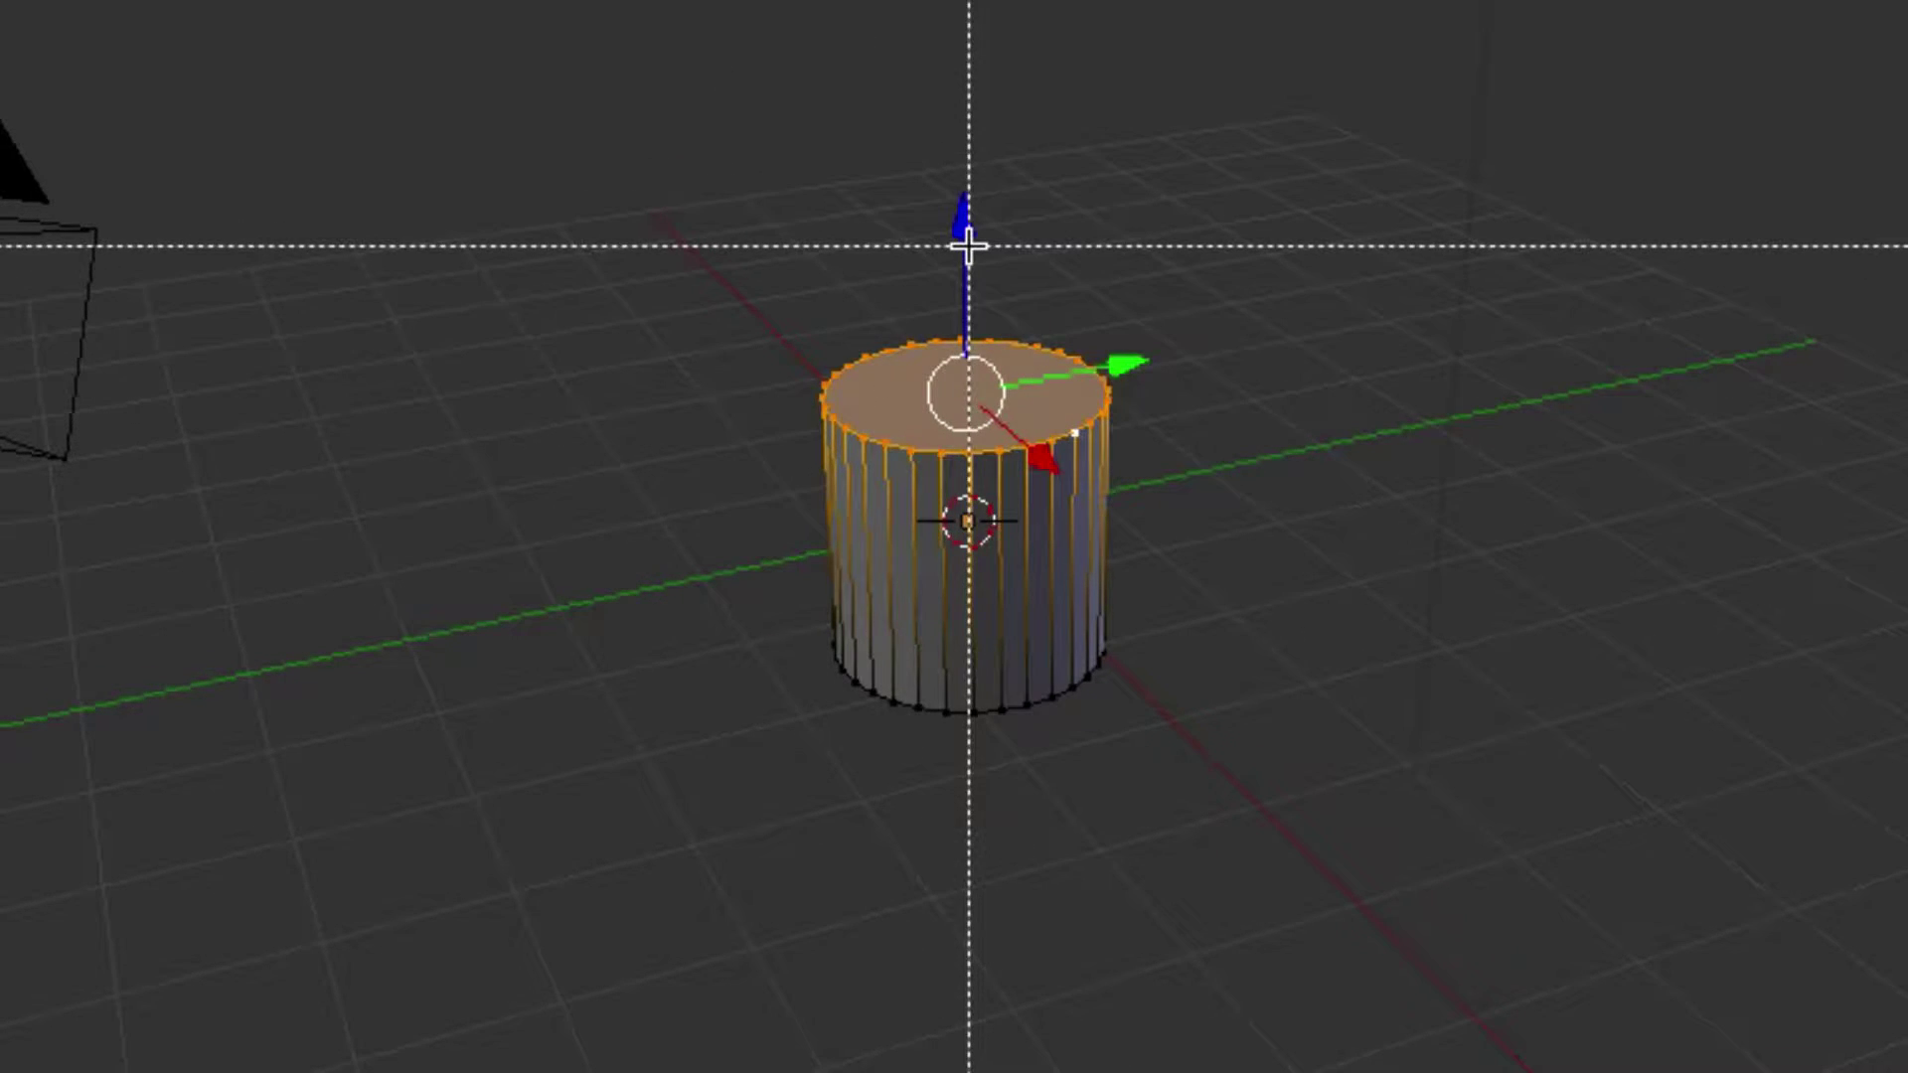
pyautogui.press('Escape')
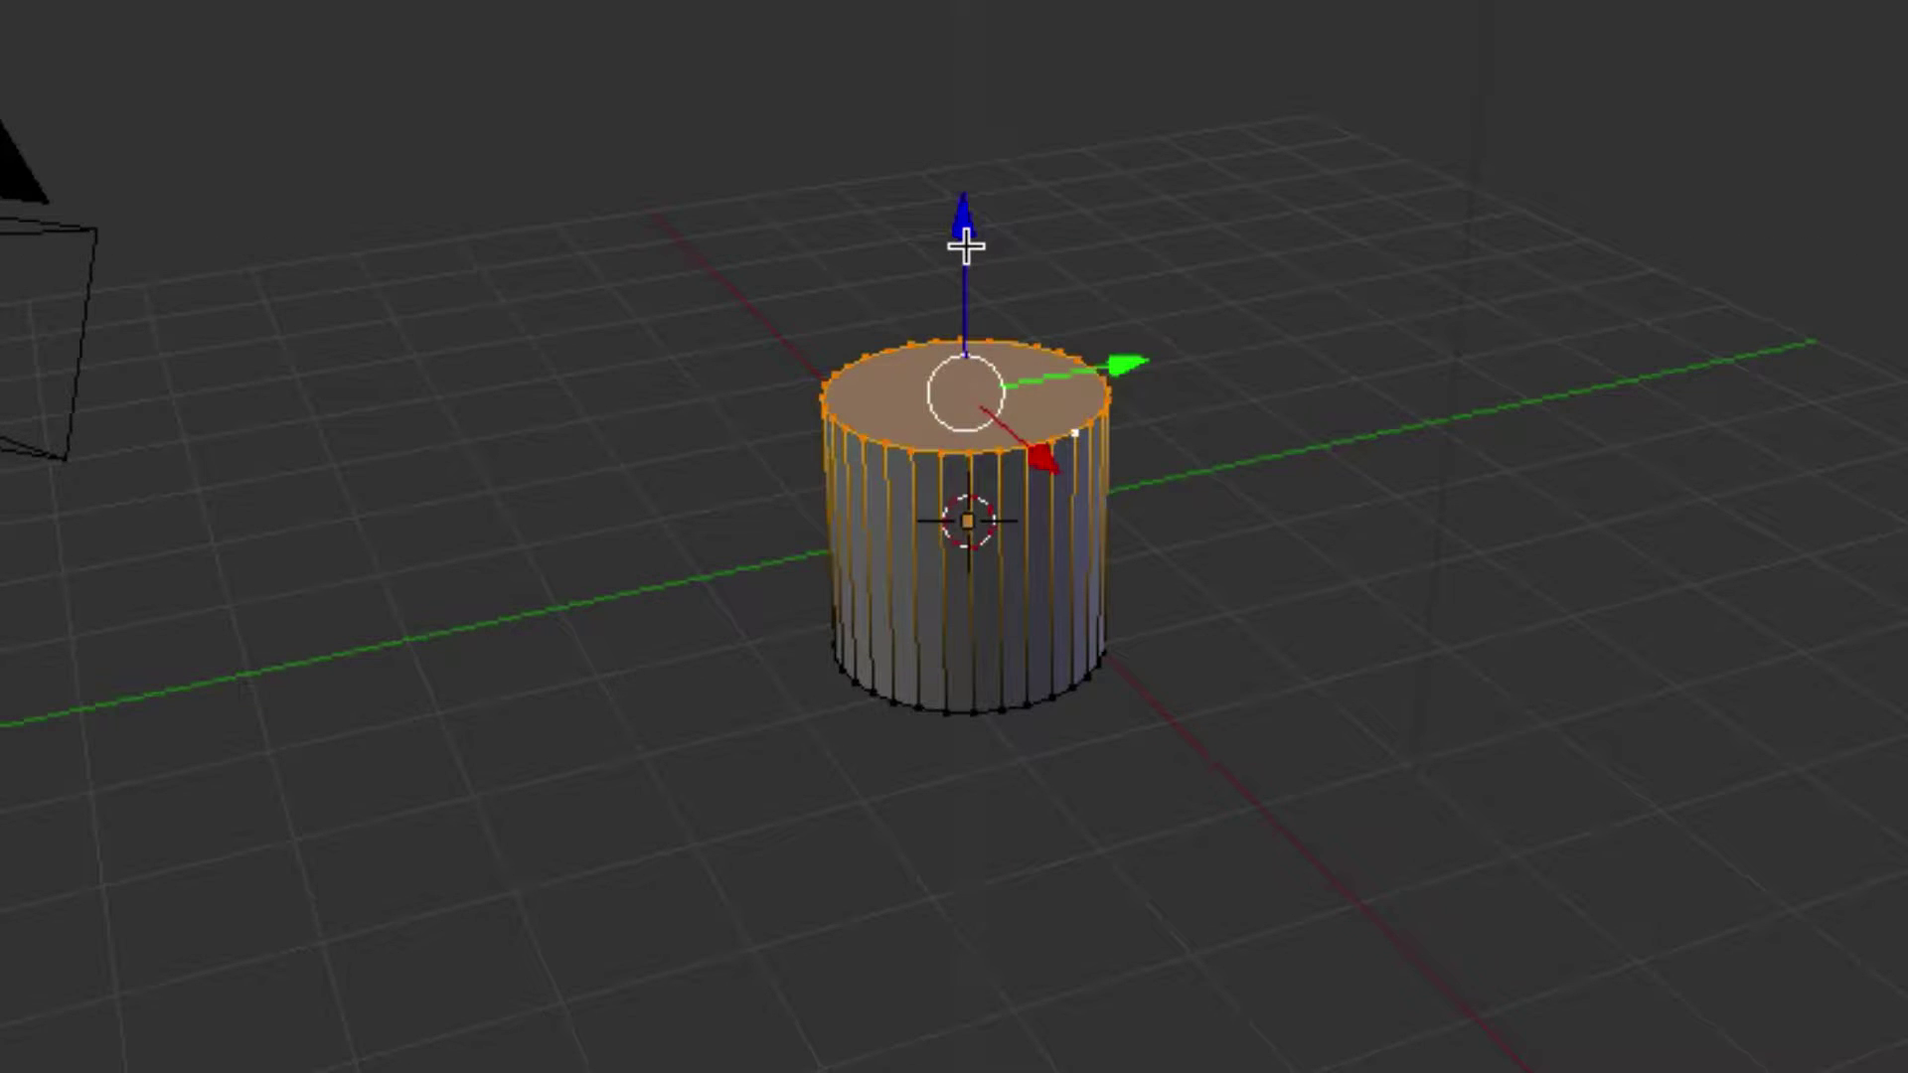
# Step: Pull the top face upward along Z to stretch the cylinder into a tall column
pyautogui.moveTo(966, 245); pyautogui.dragTo(957, 0)
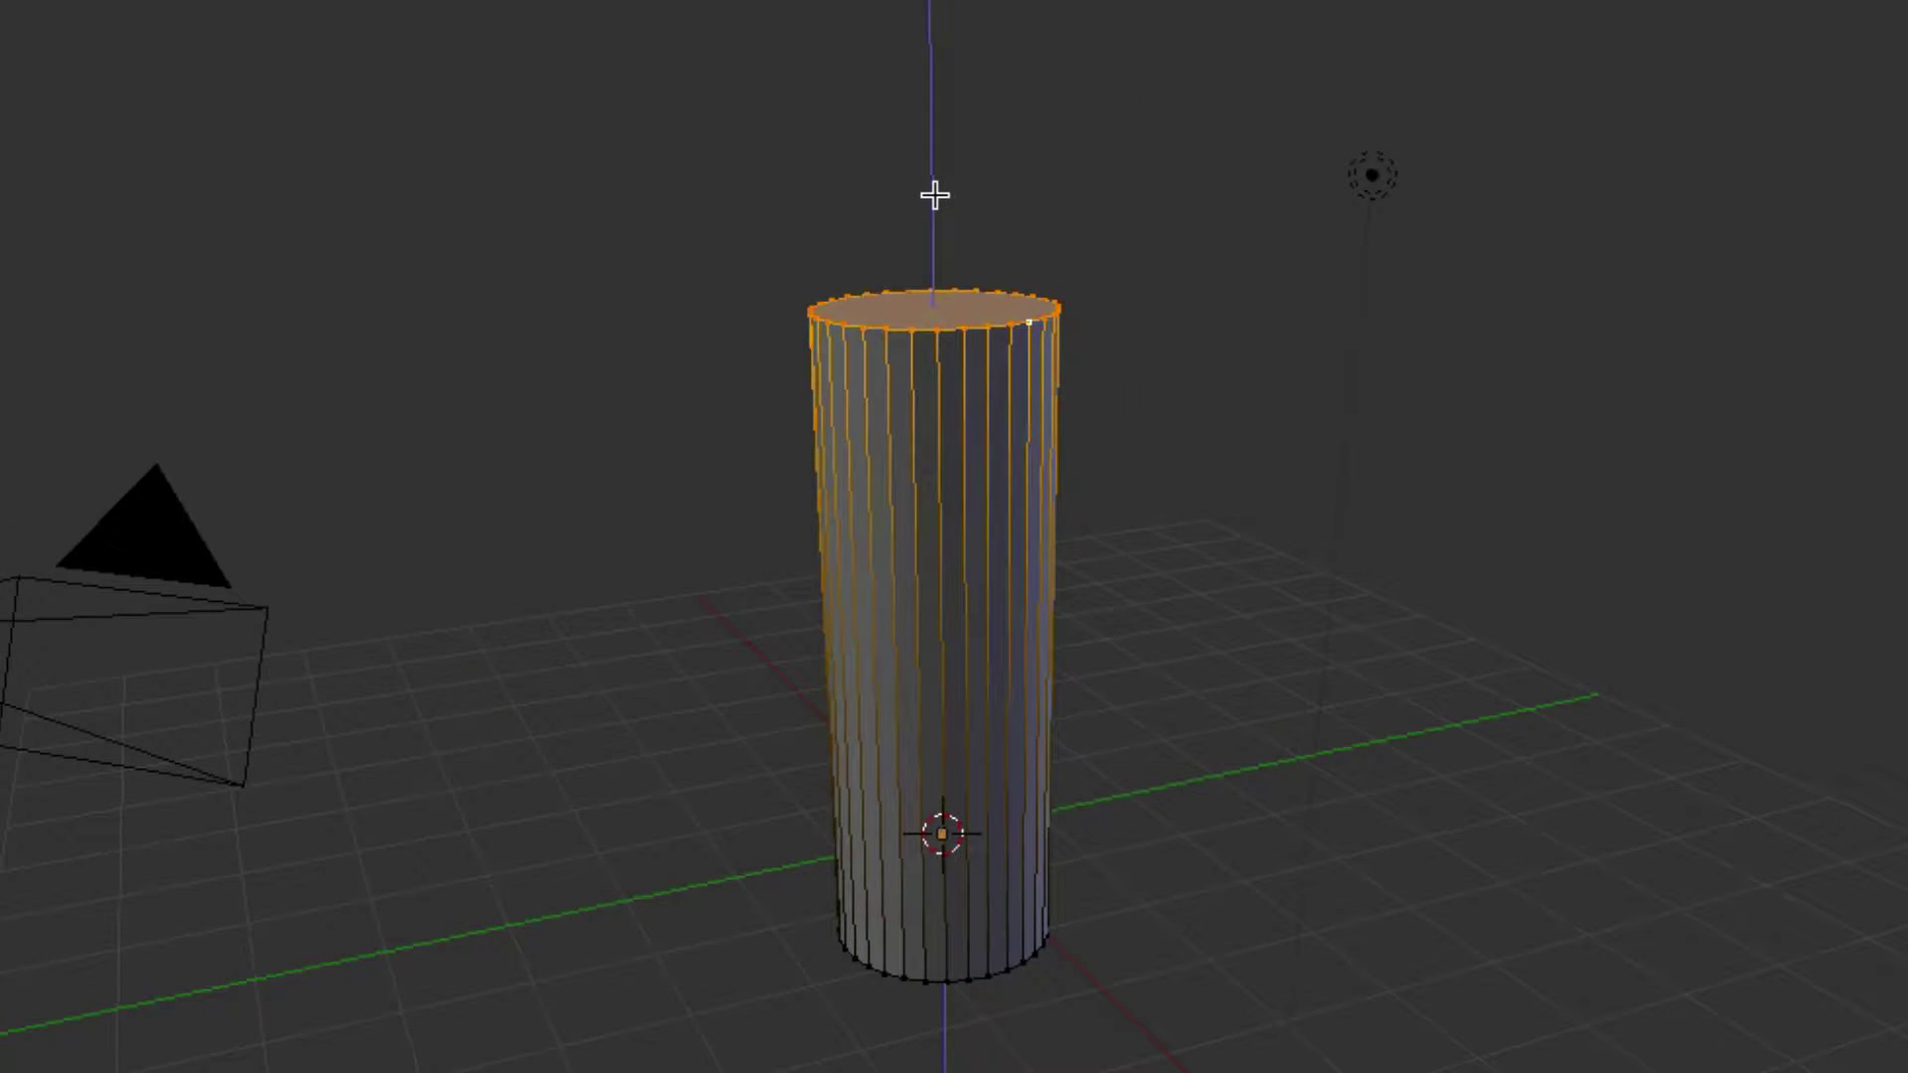
pyautogui.click(934, 195)
pyautogui.press('KP_8')
pyautogui.press('KP_8')
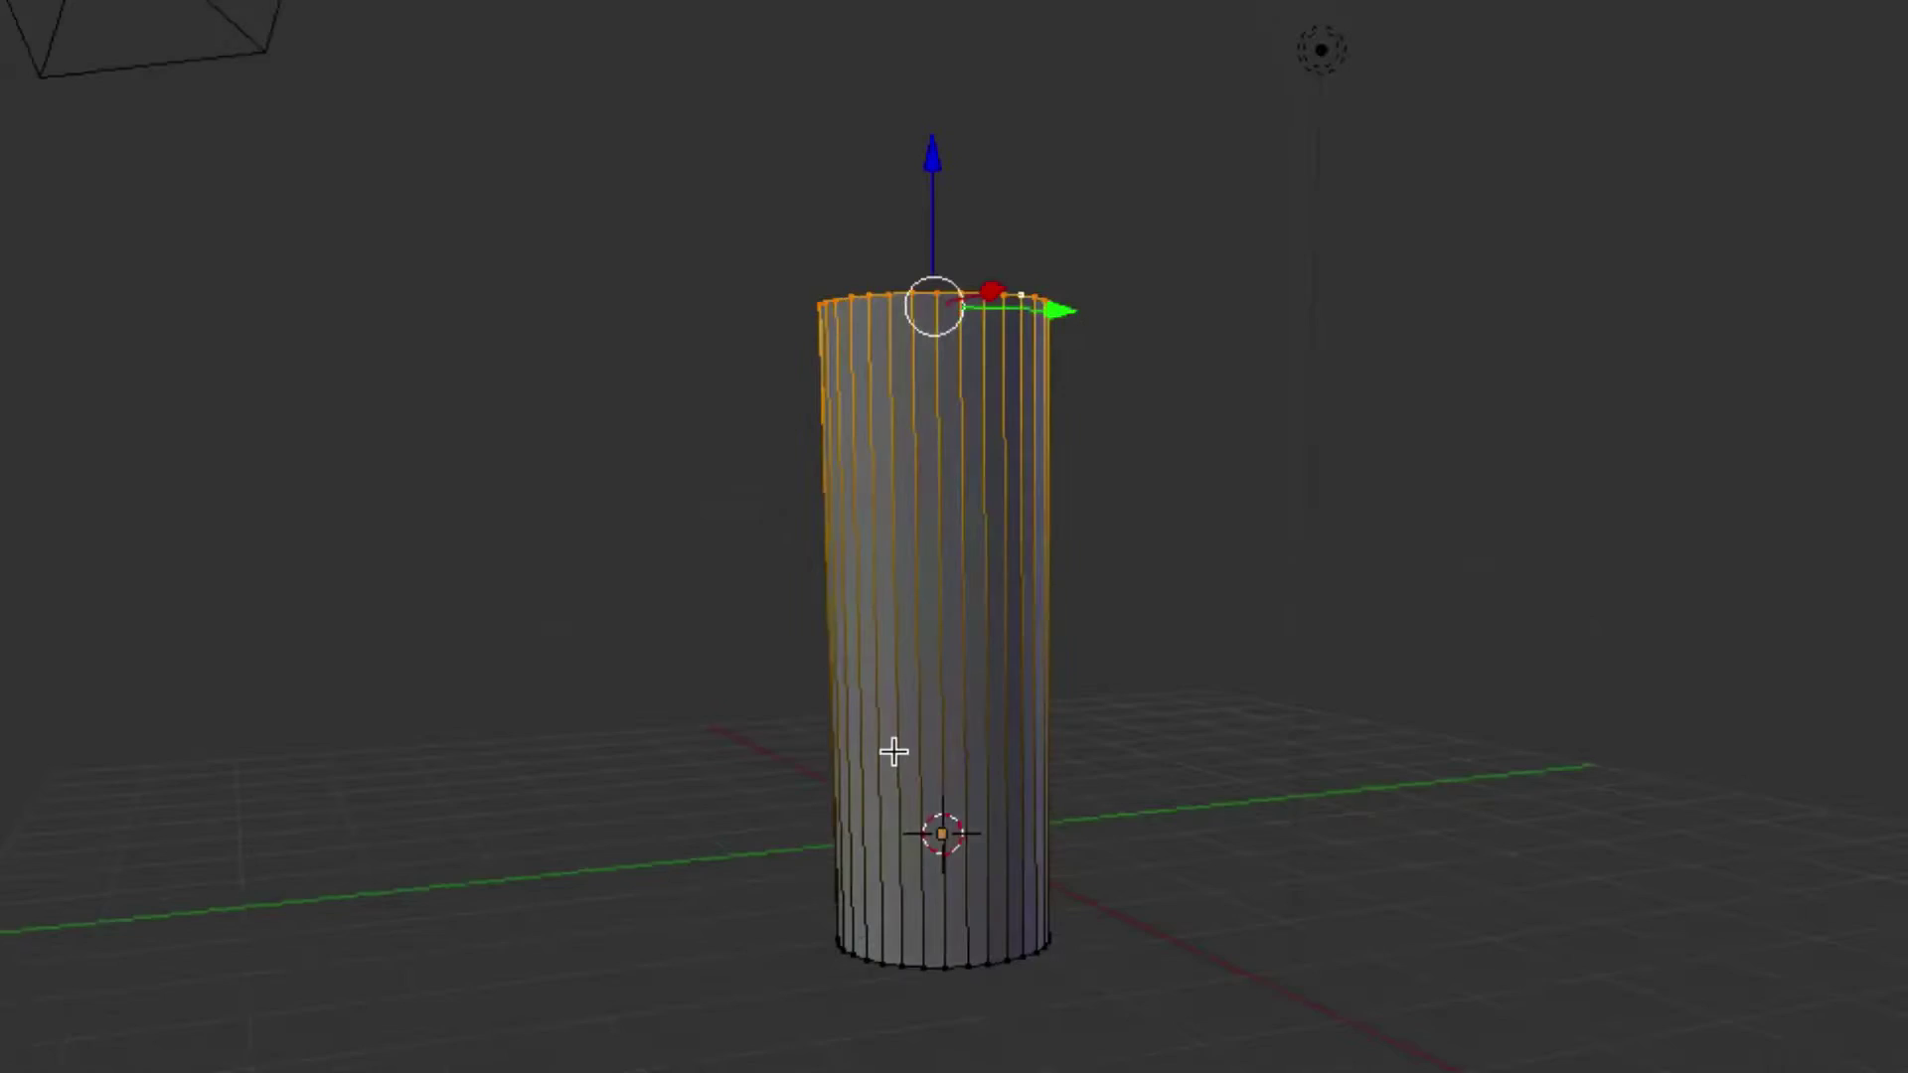
# Step: Extrude the top face slightly and scale it outward into a broad flared rim
pyautogui.press('KP_2')
pyautogui.press('KP_2')
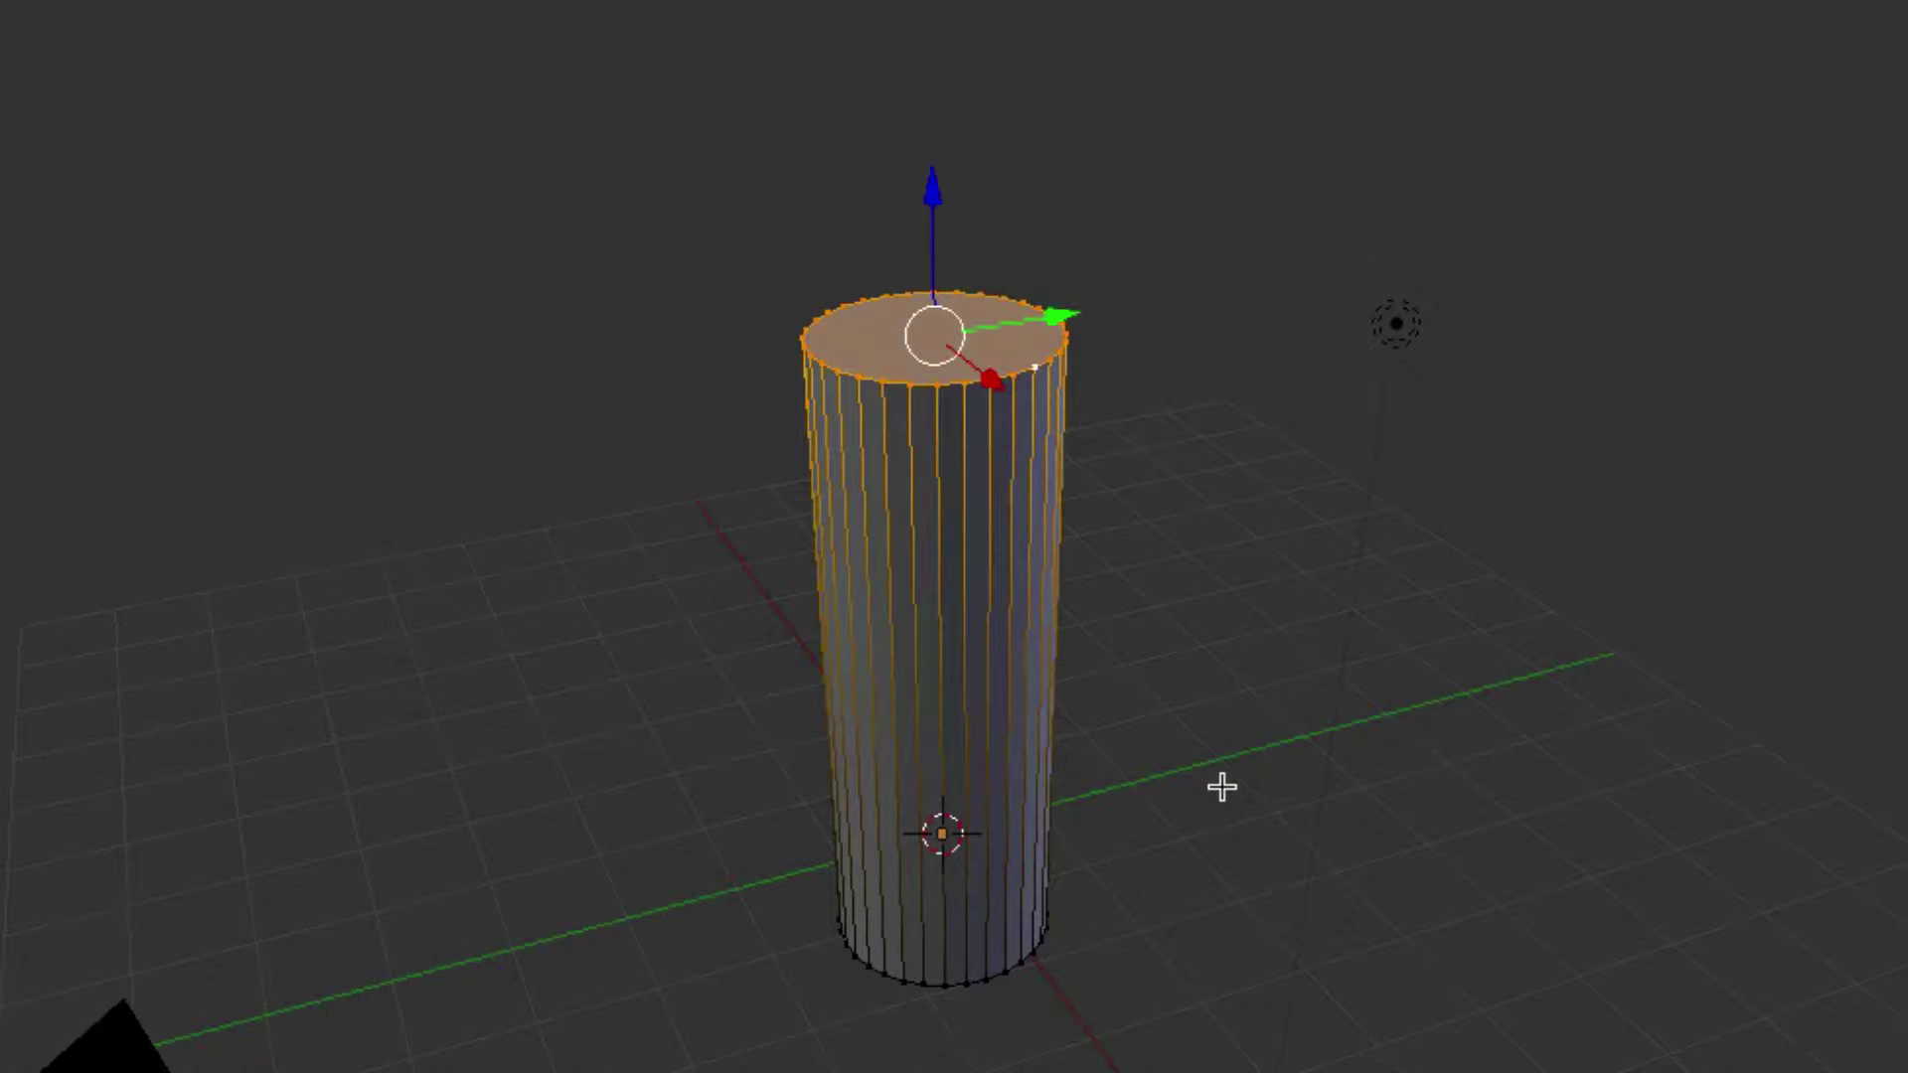
pyautogui.press('e')
pyautogui.click(1409, 405)
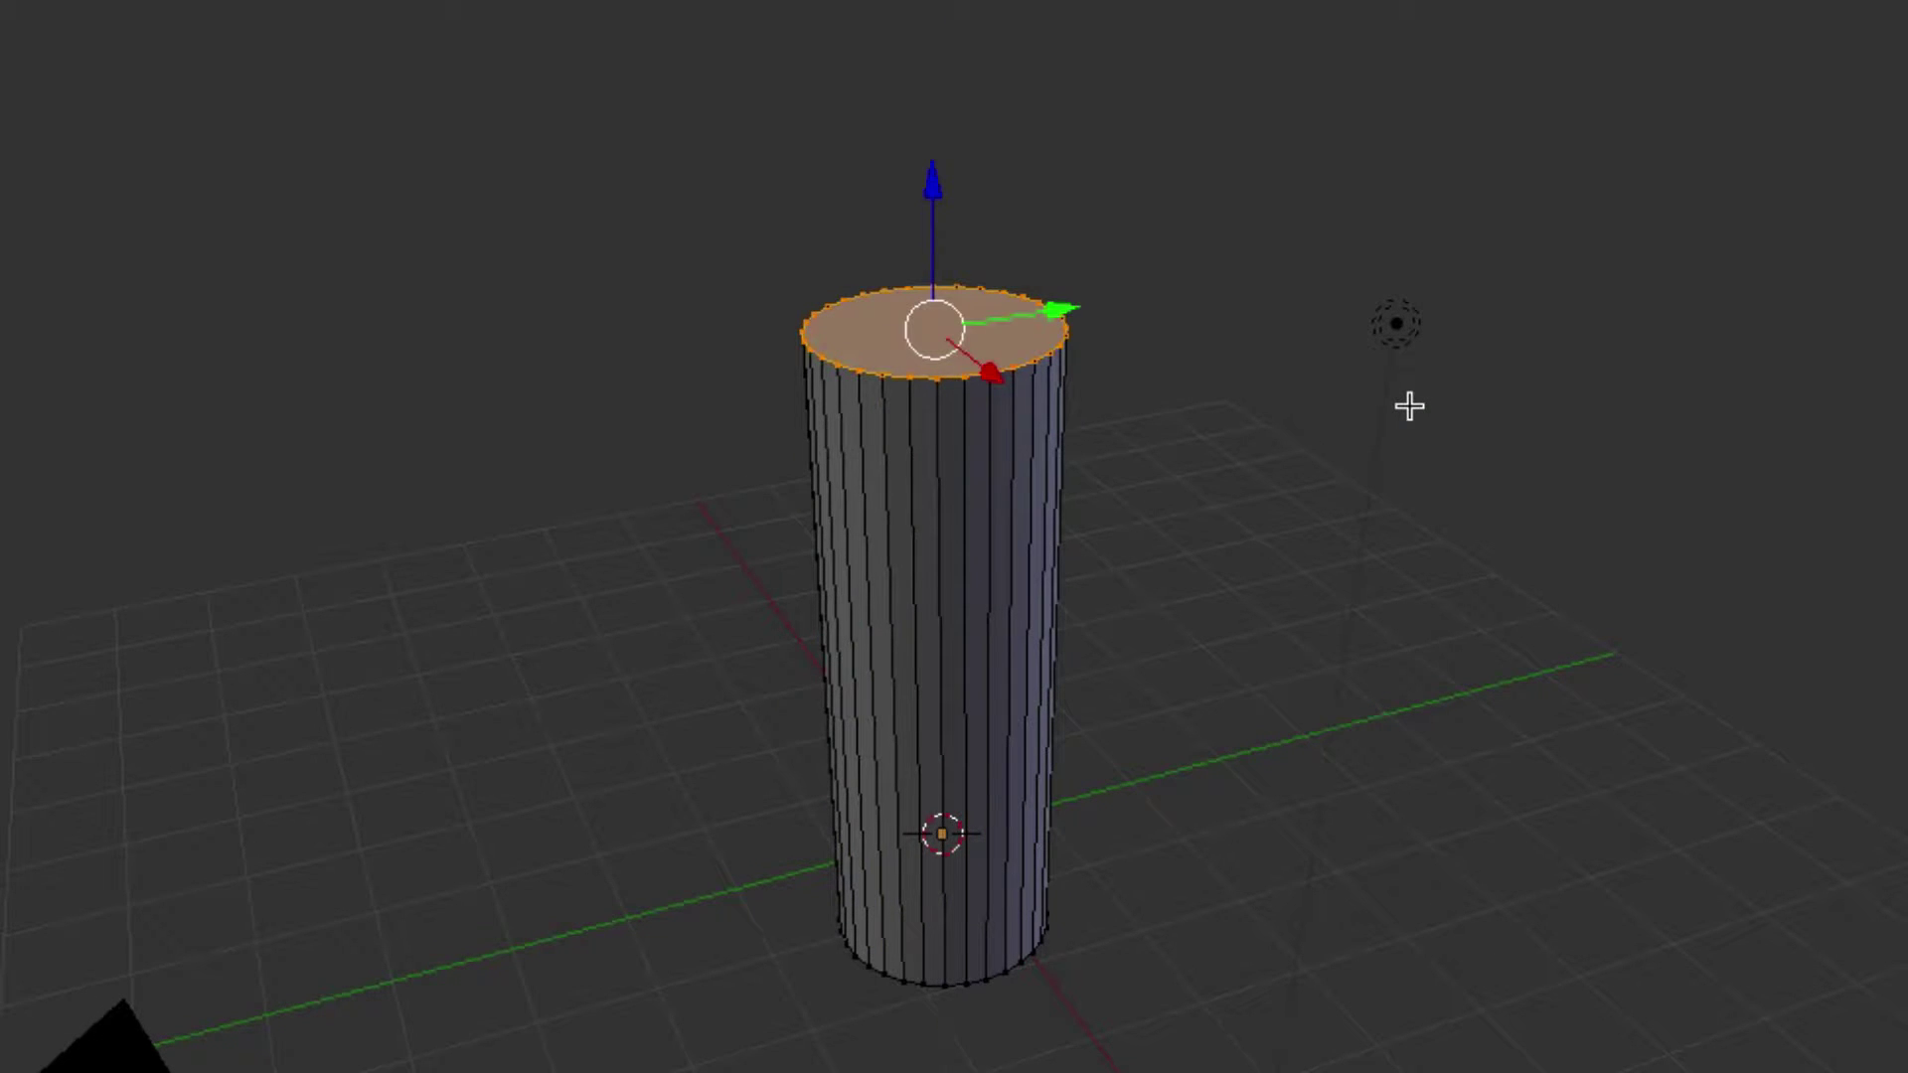
pyautogui.press('s')
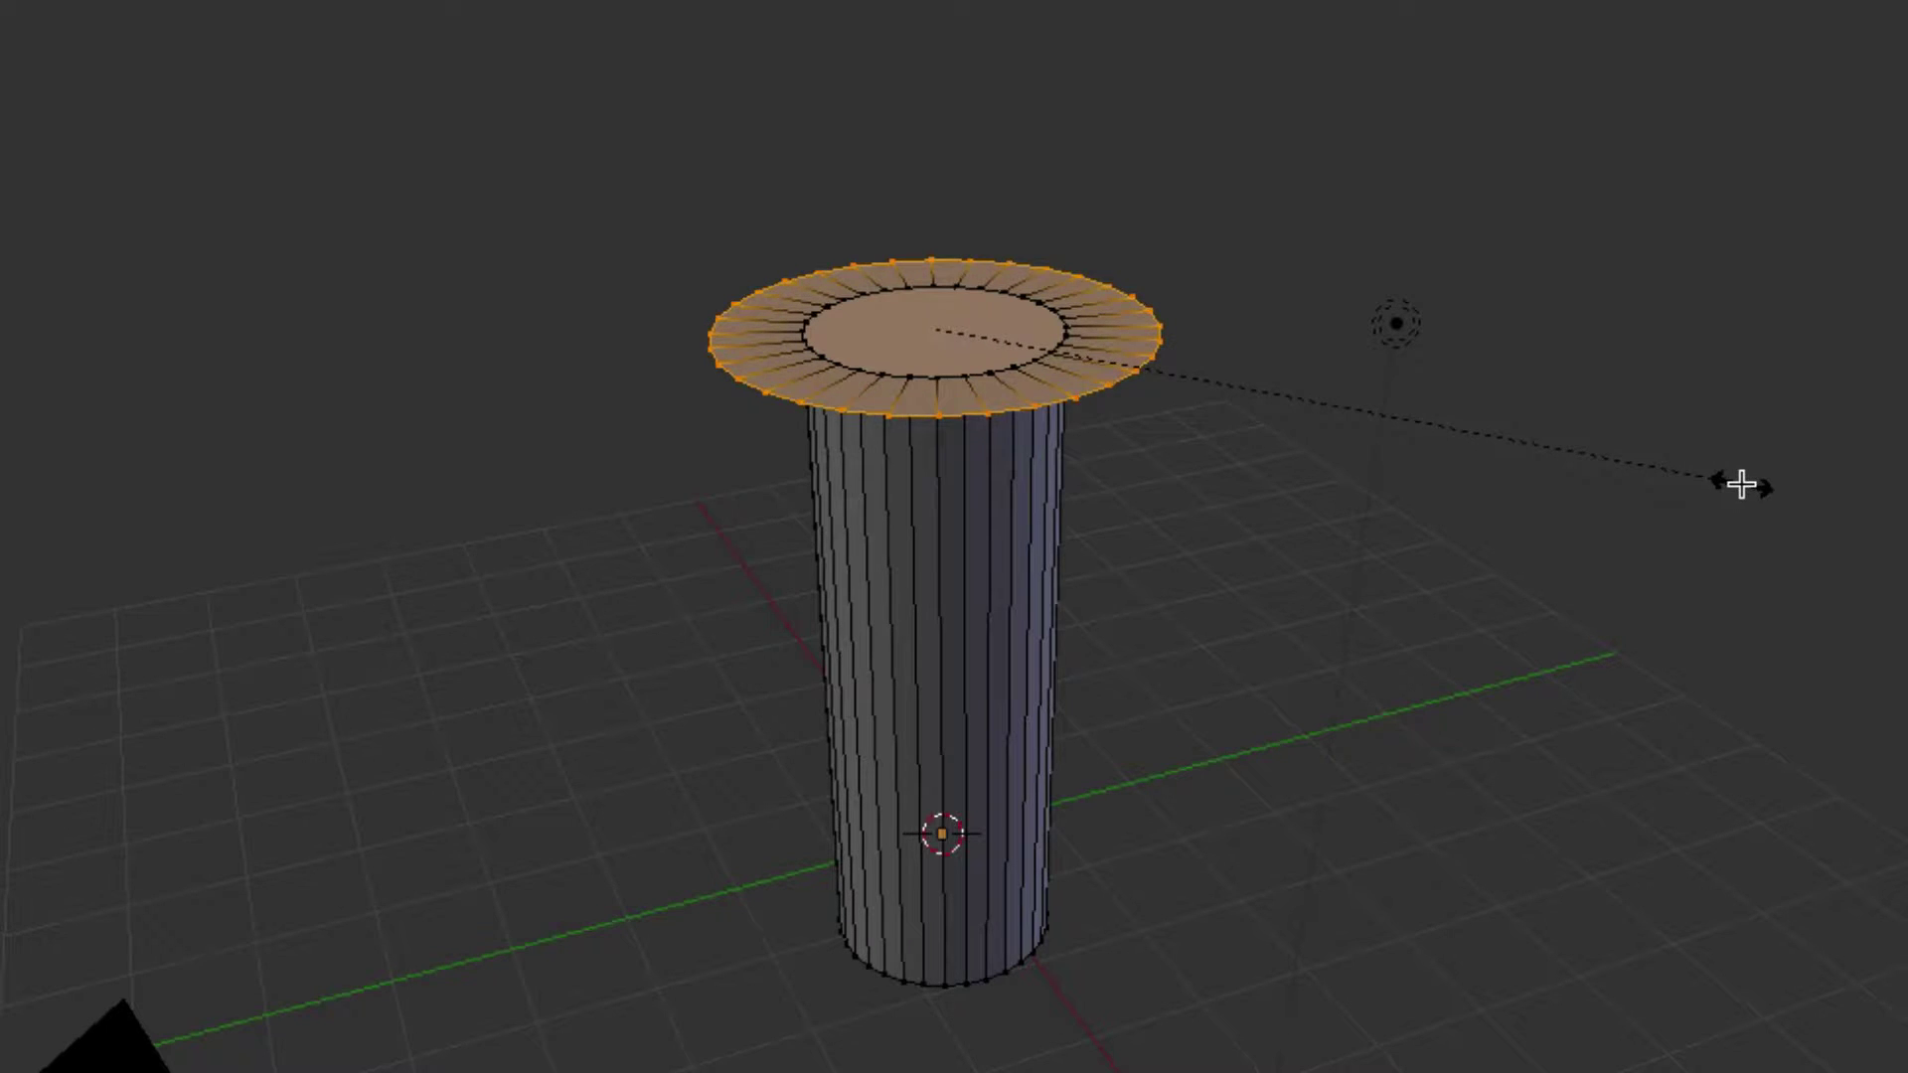
pyautogui.click(1652, 477)
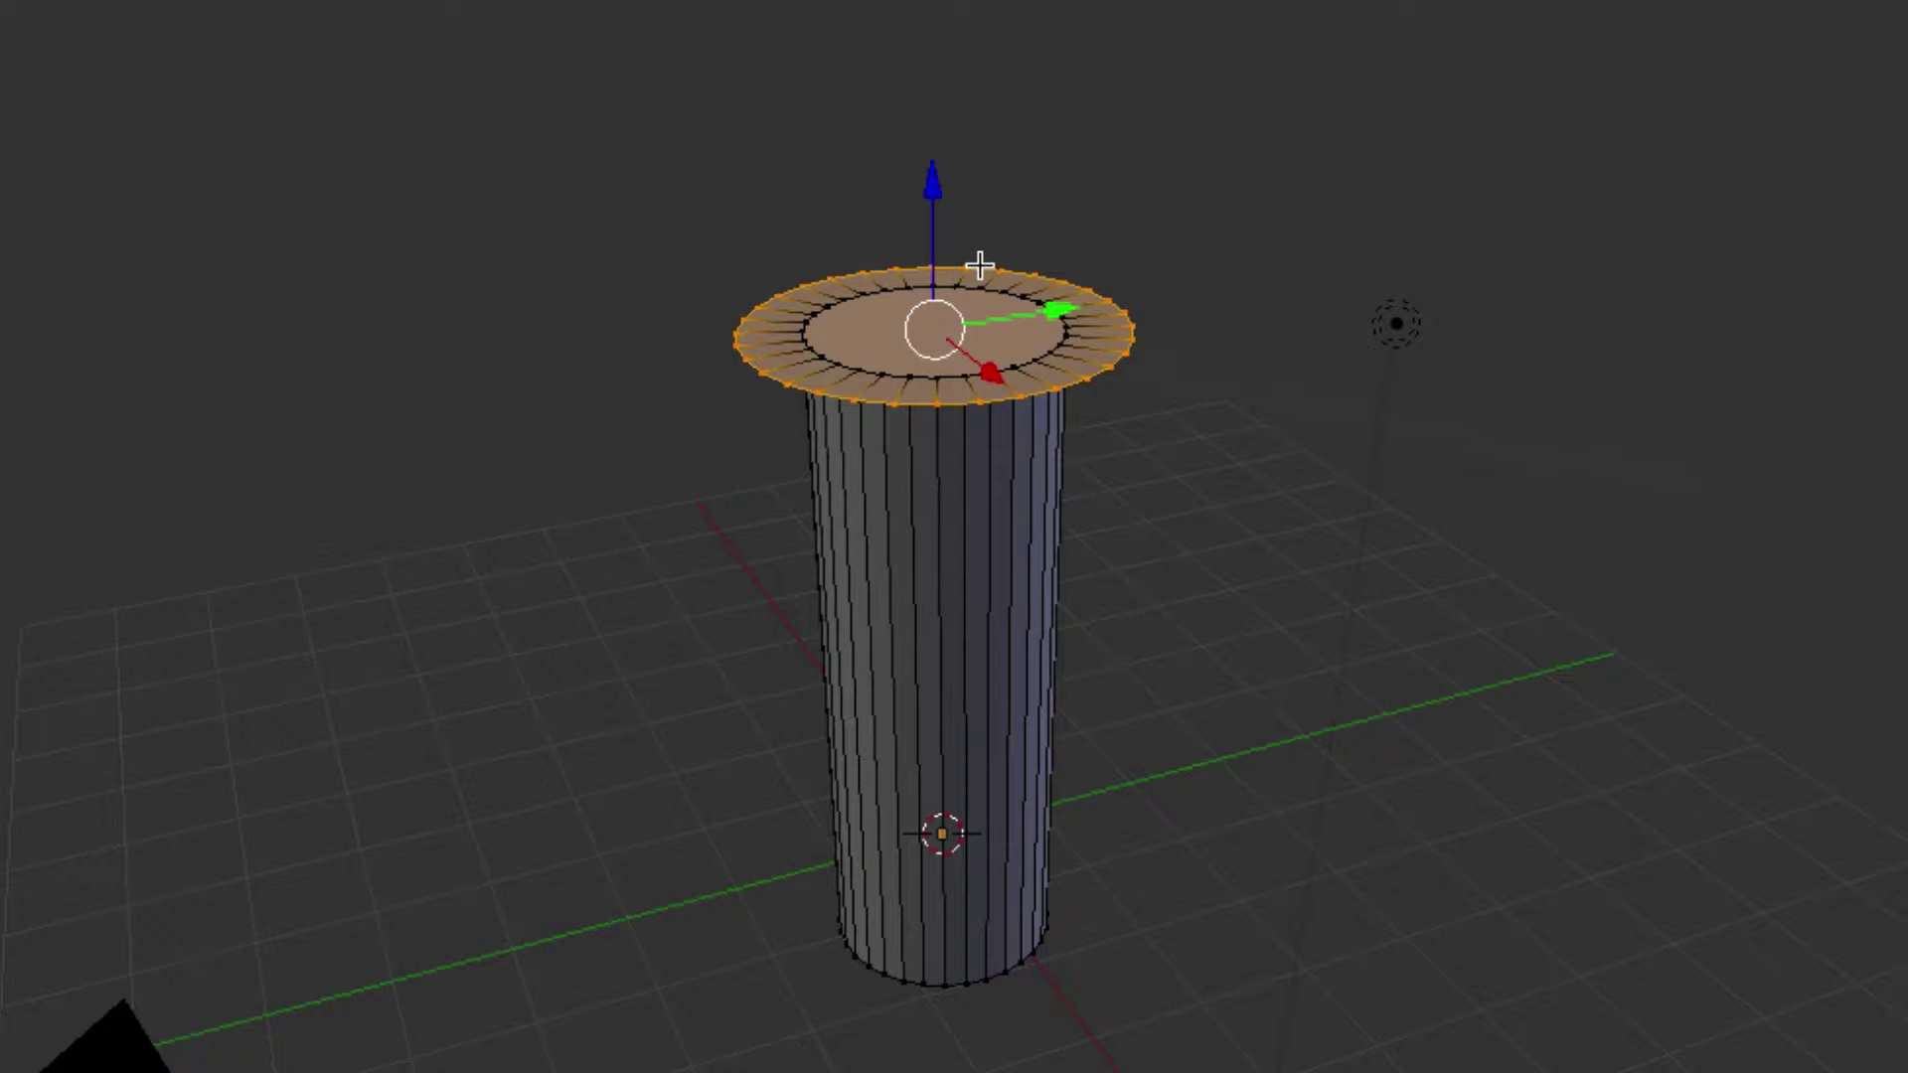
# Step: Extrude the rim upward into a thick cap, then extrude its top face in place
pyautogui.press('e')
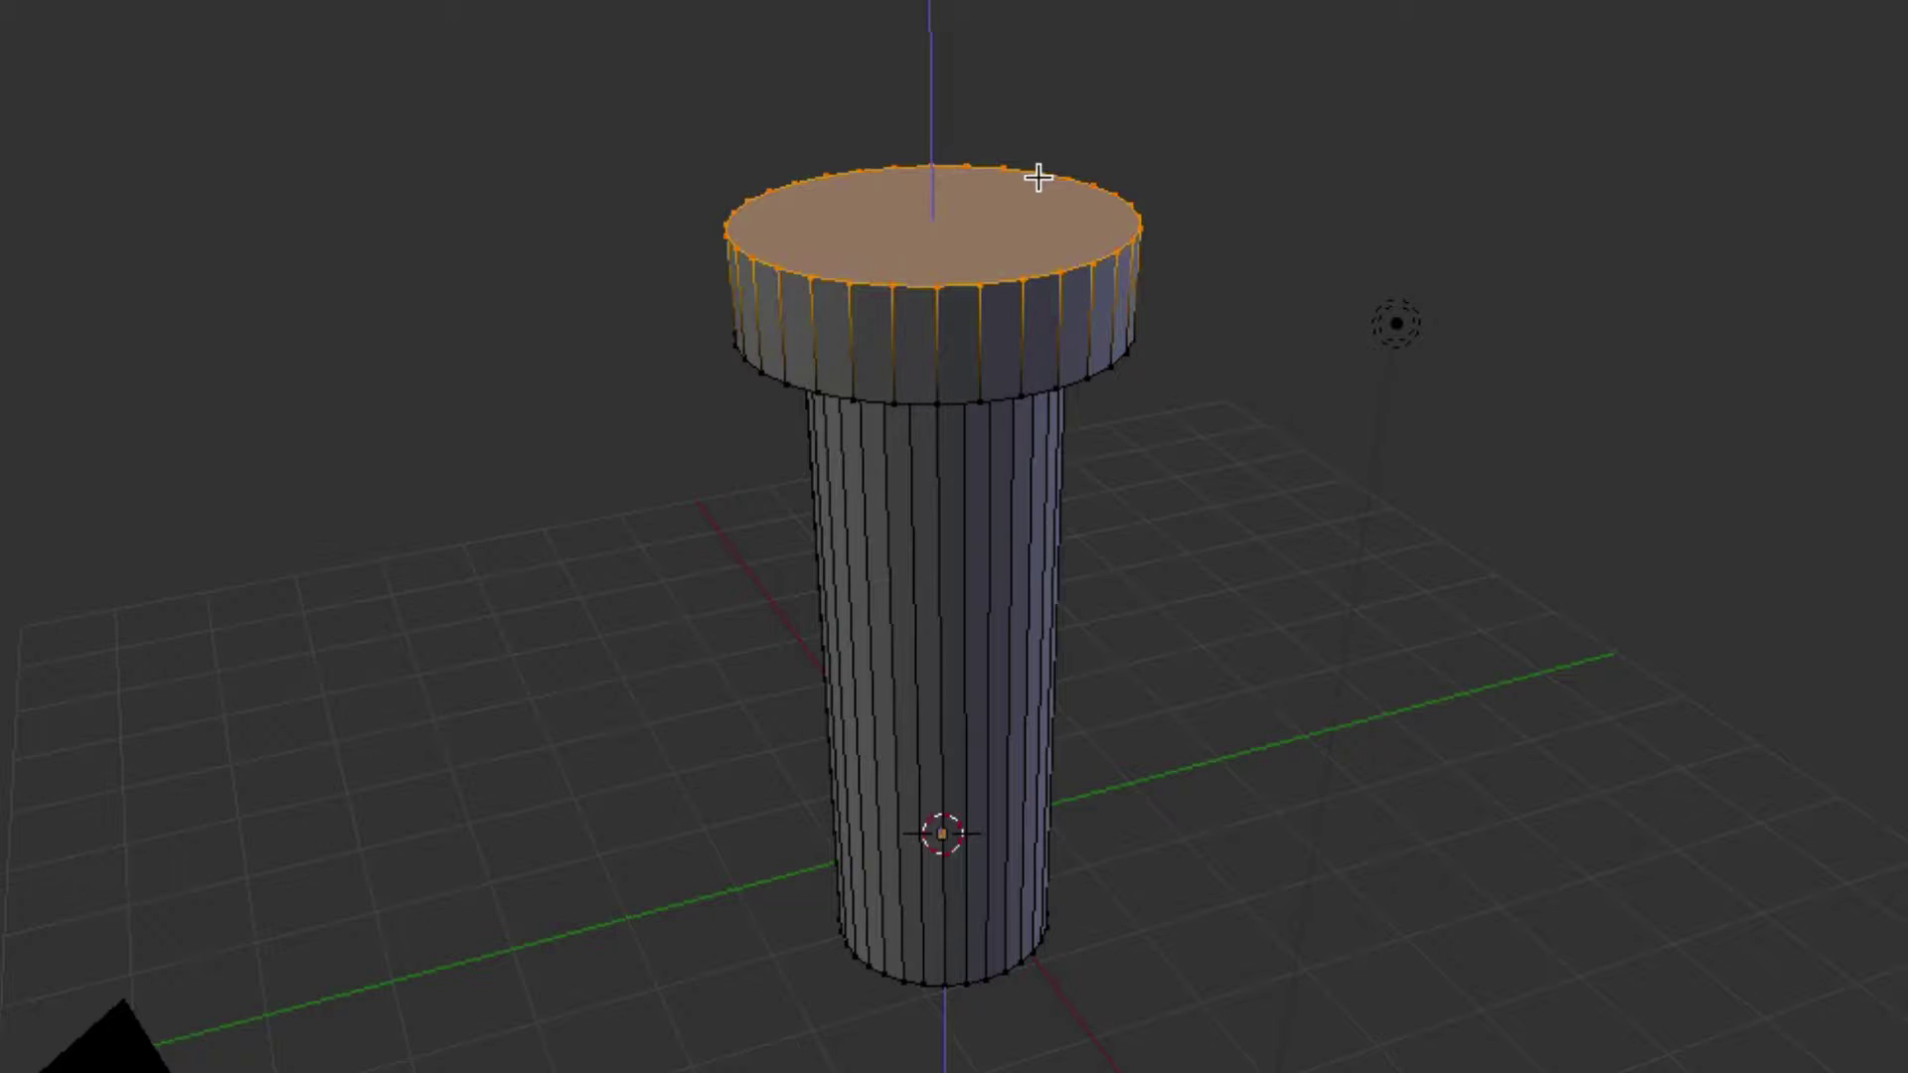
pyautogui.click(1037, 177)
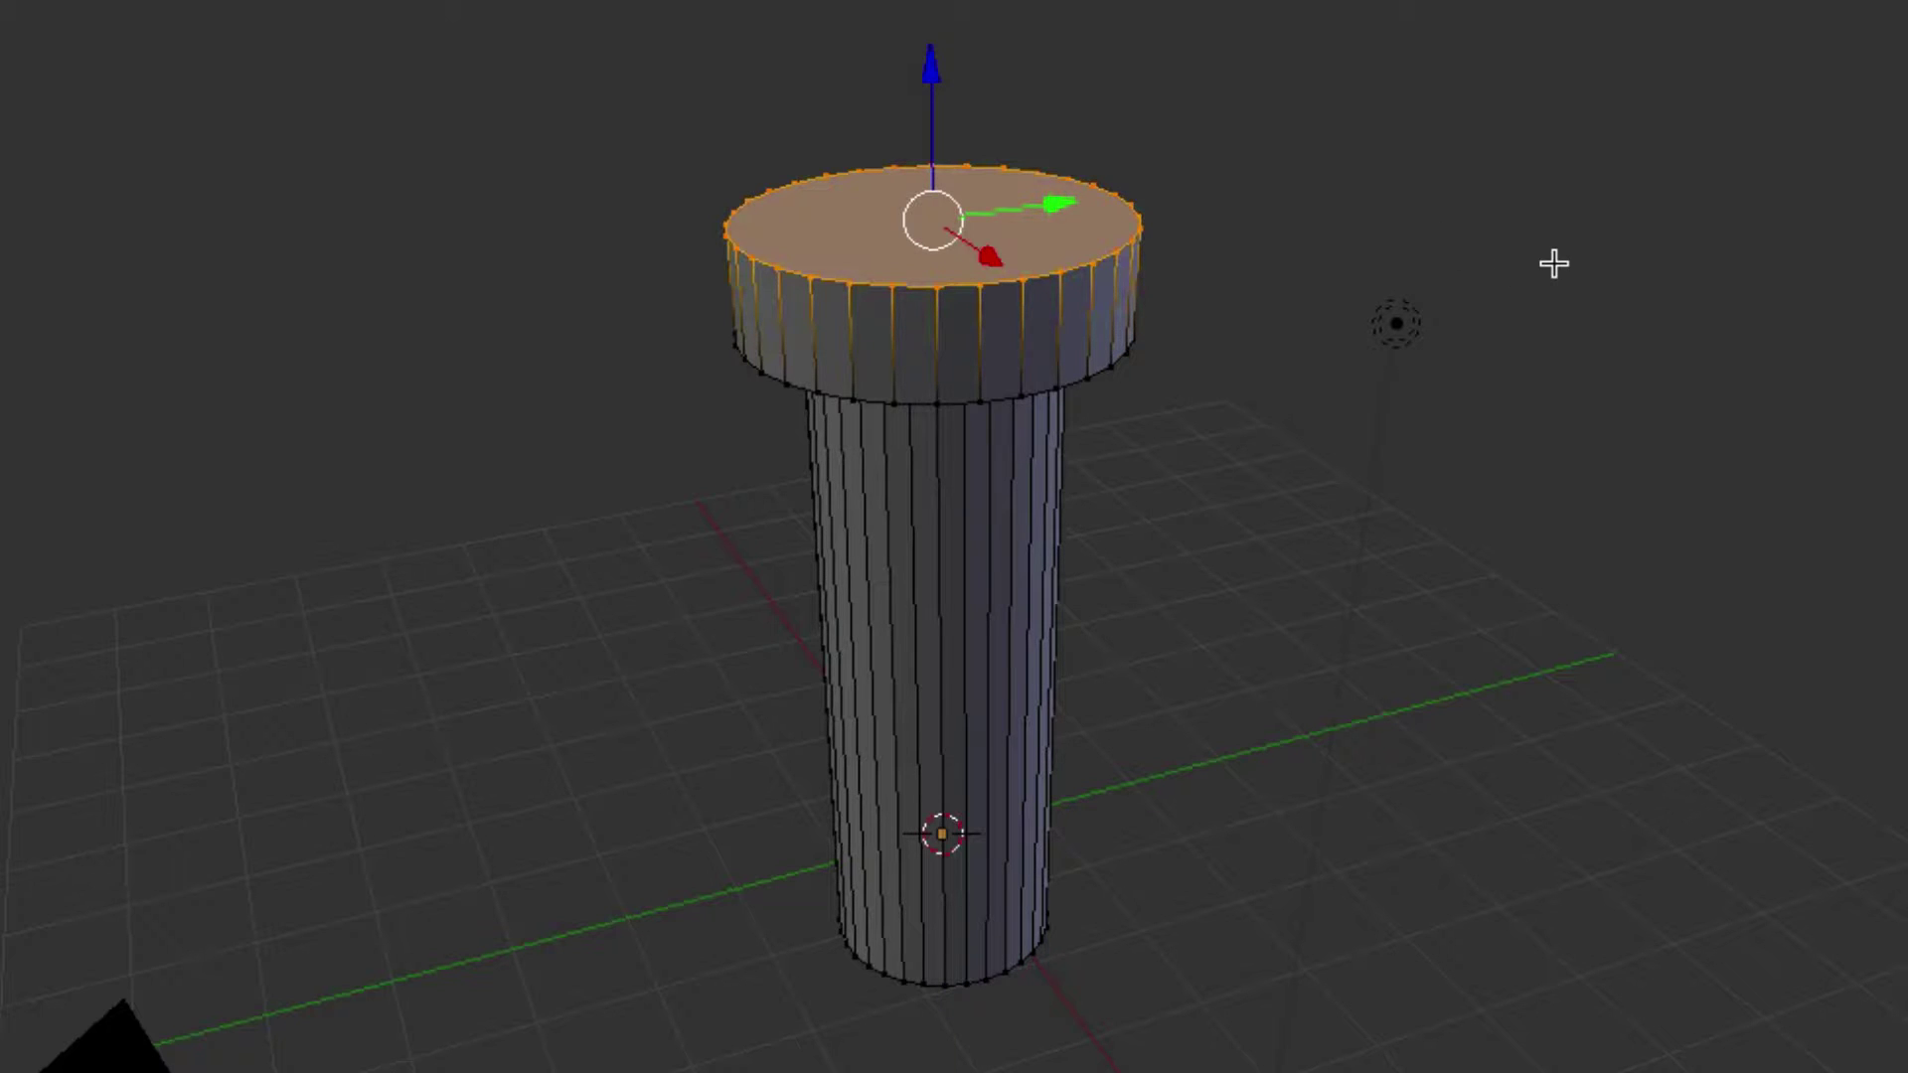
pyautogui.press('e')
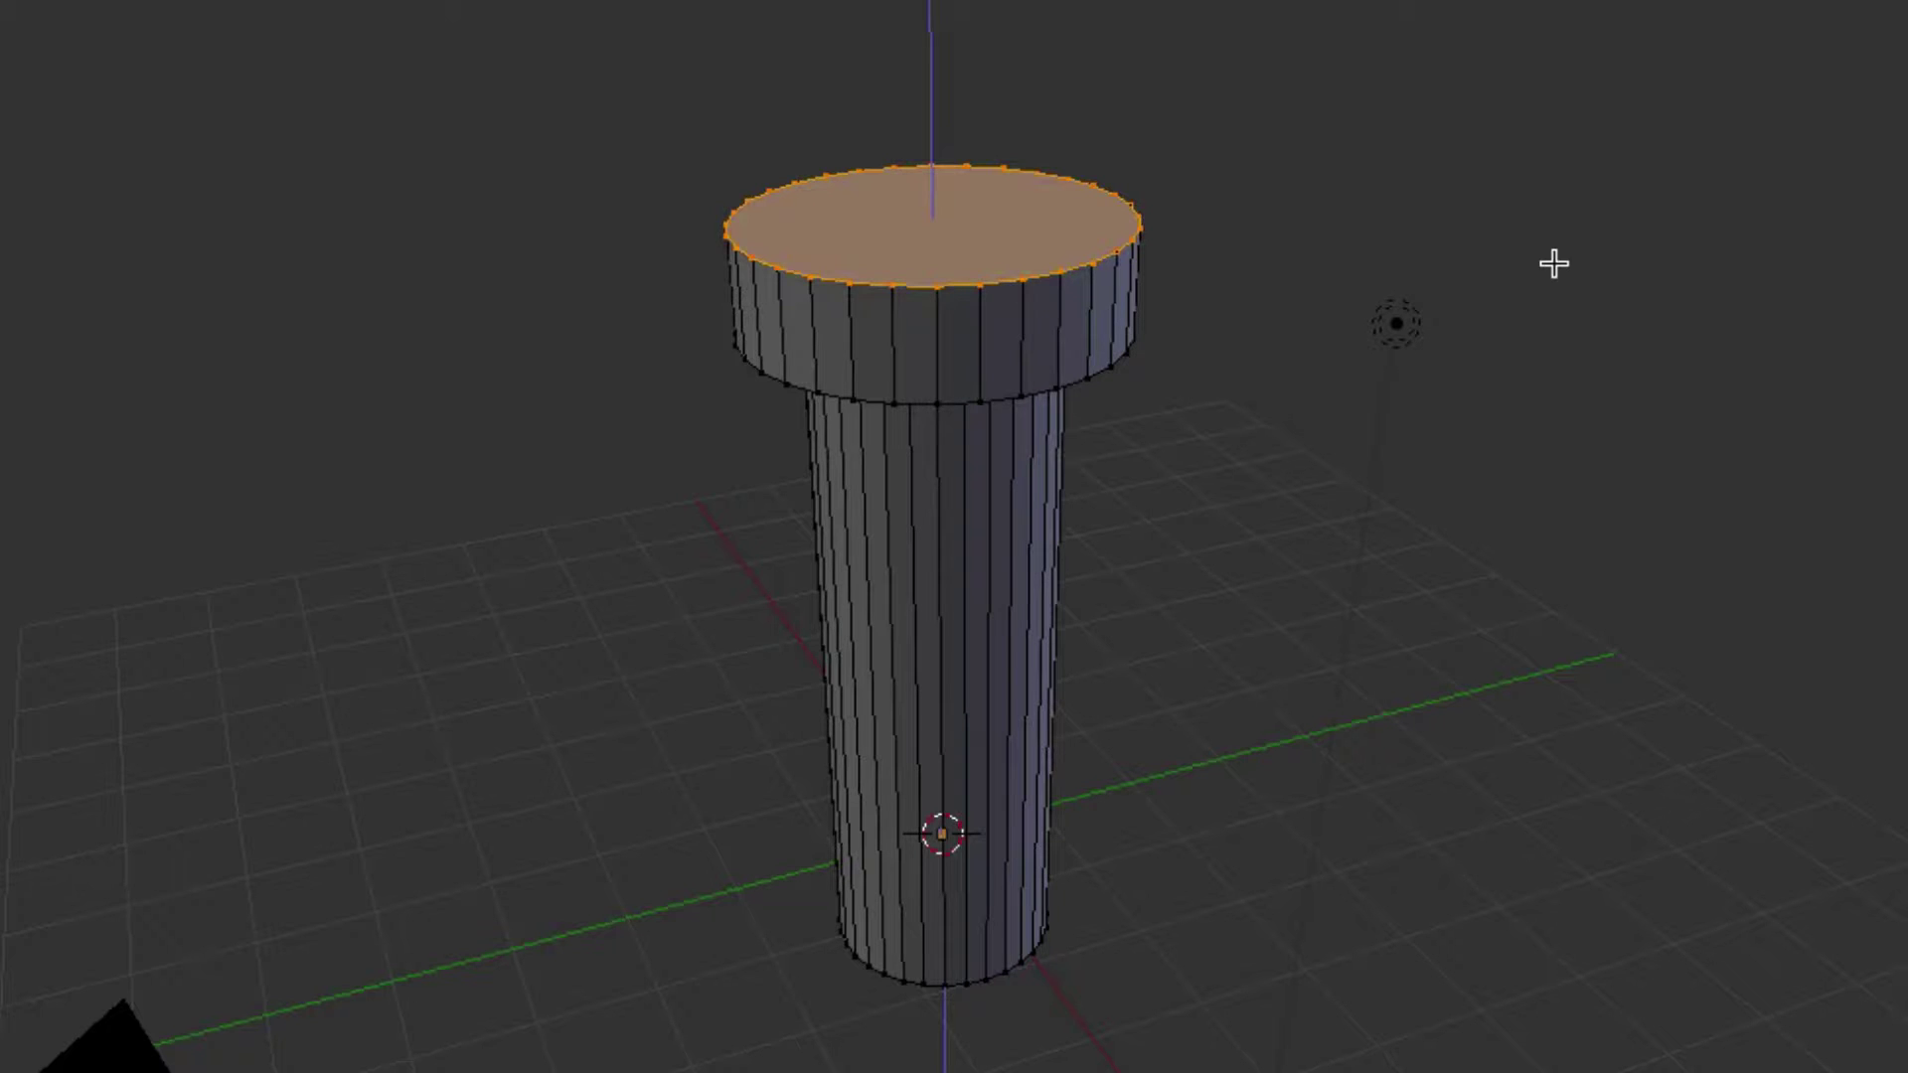
pyautogui.click(1553, 264)
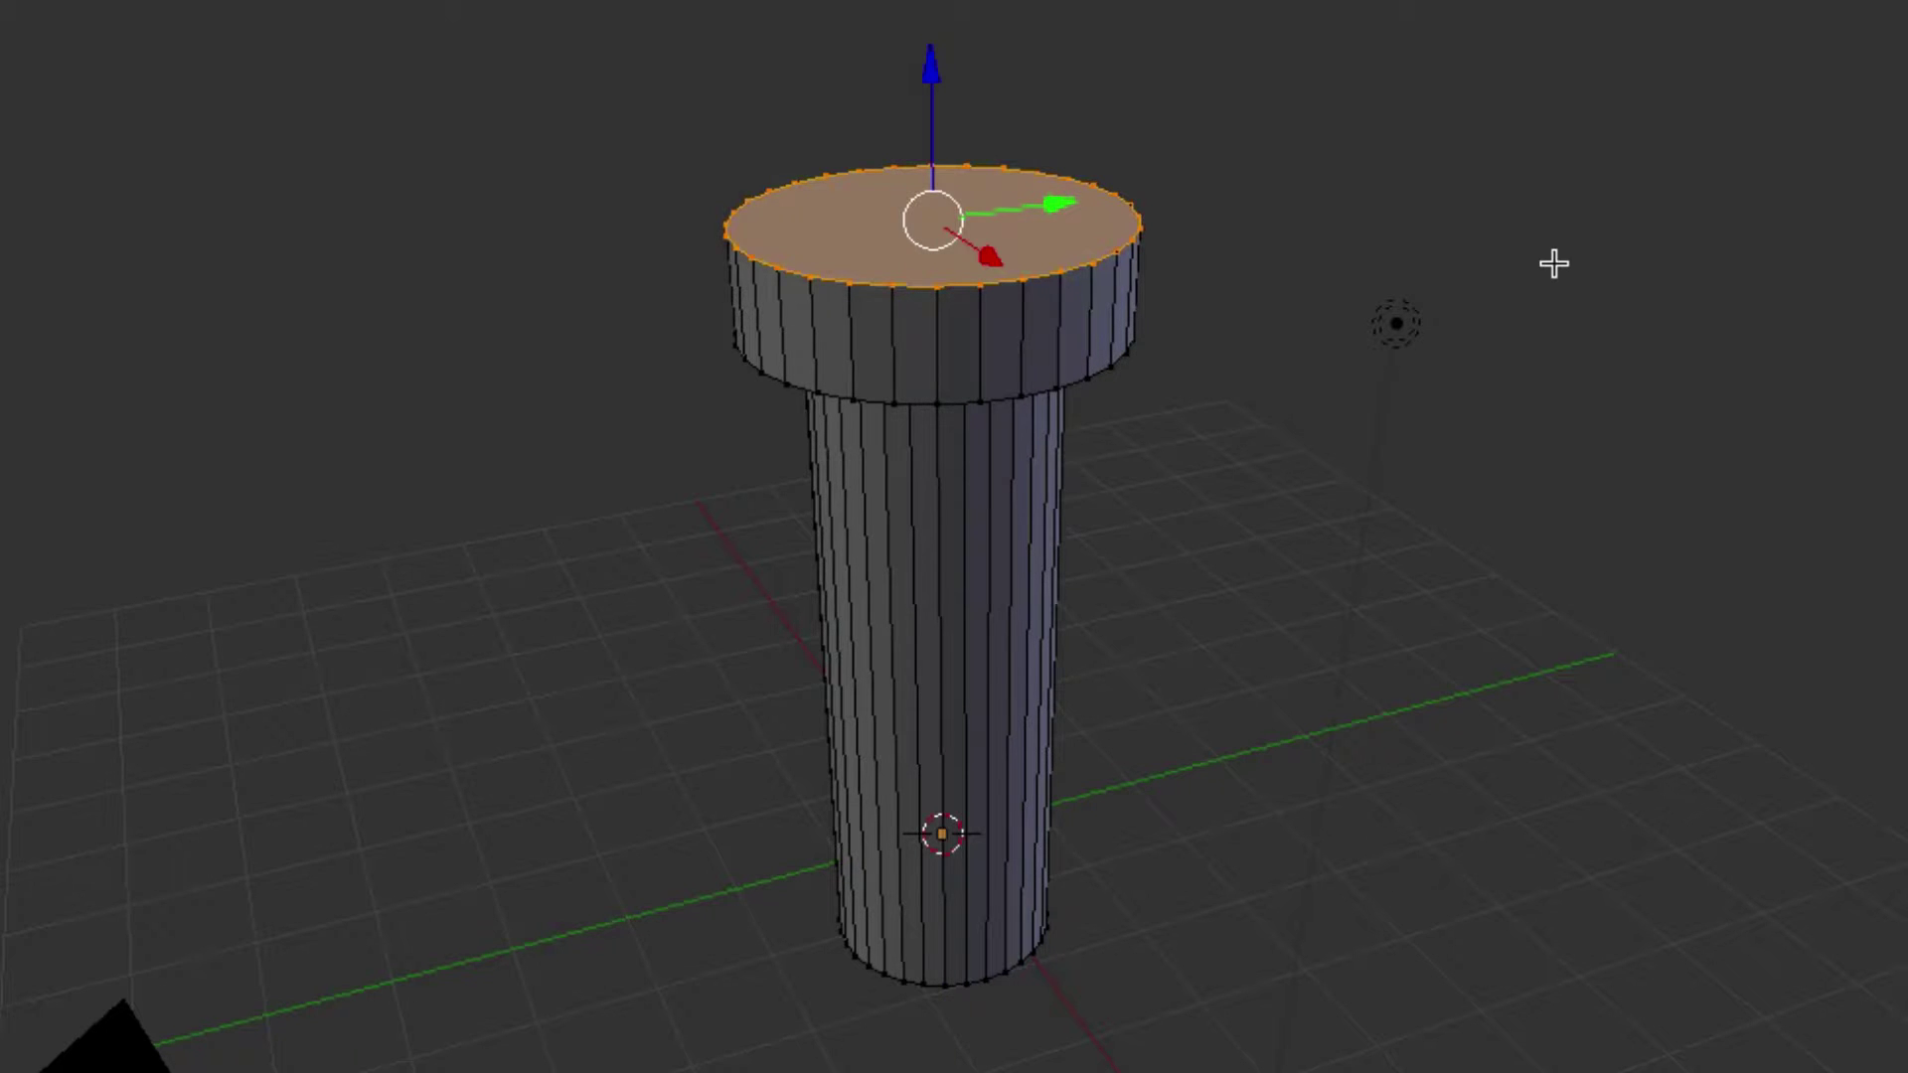
# Step: Shrink the cap's top face into a smaller inner ring and extrude it down into a deep bore
pyautogui.press('s')
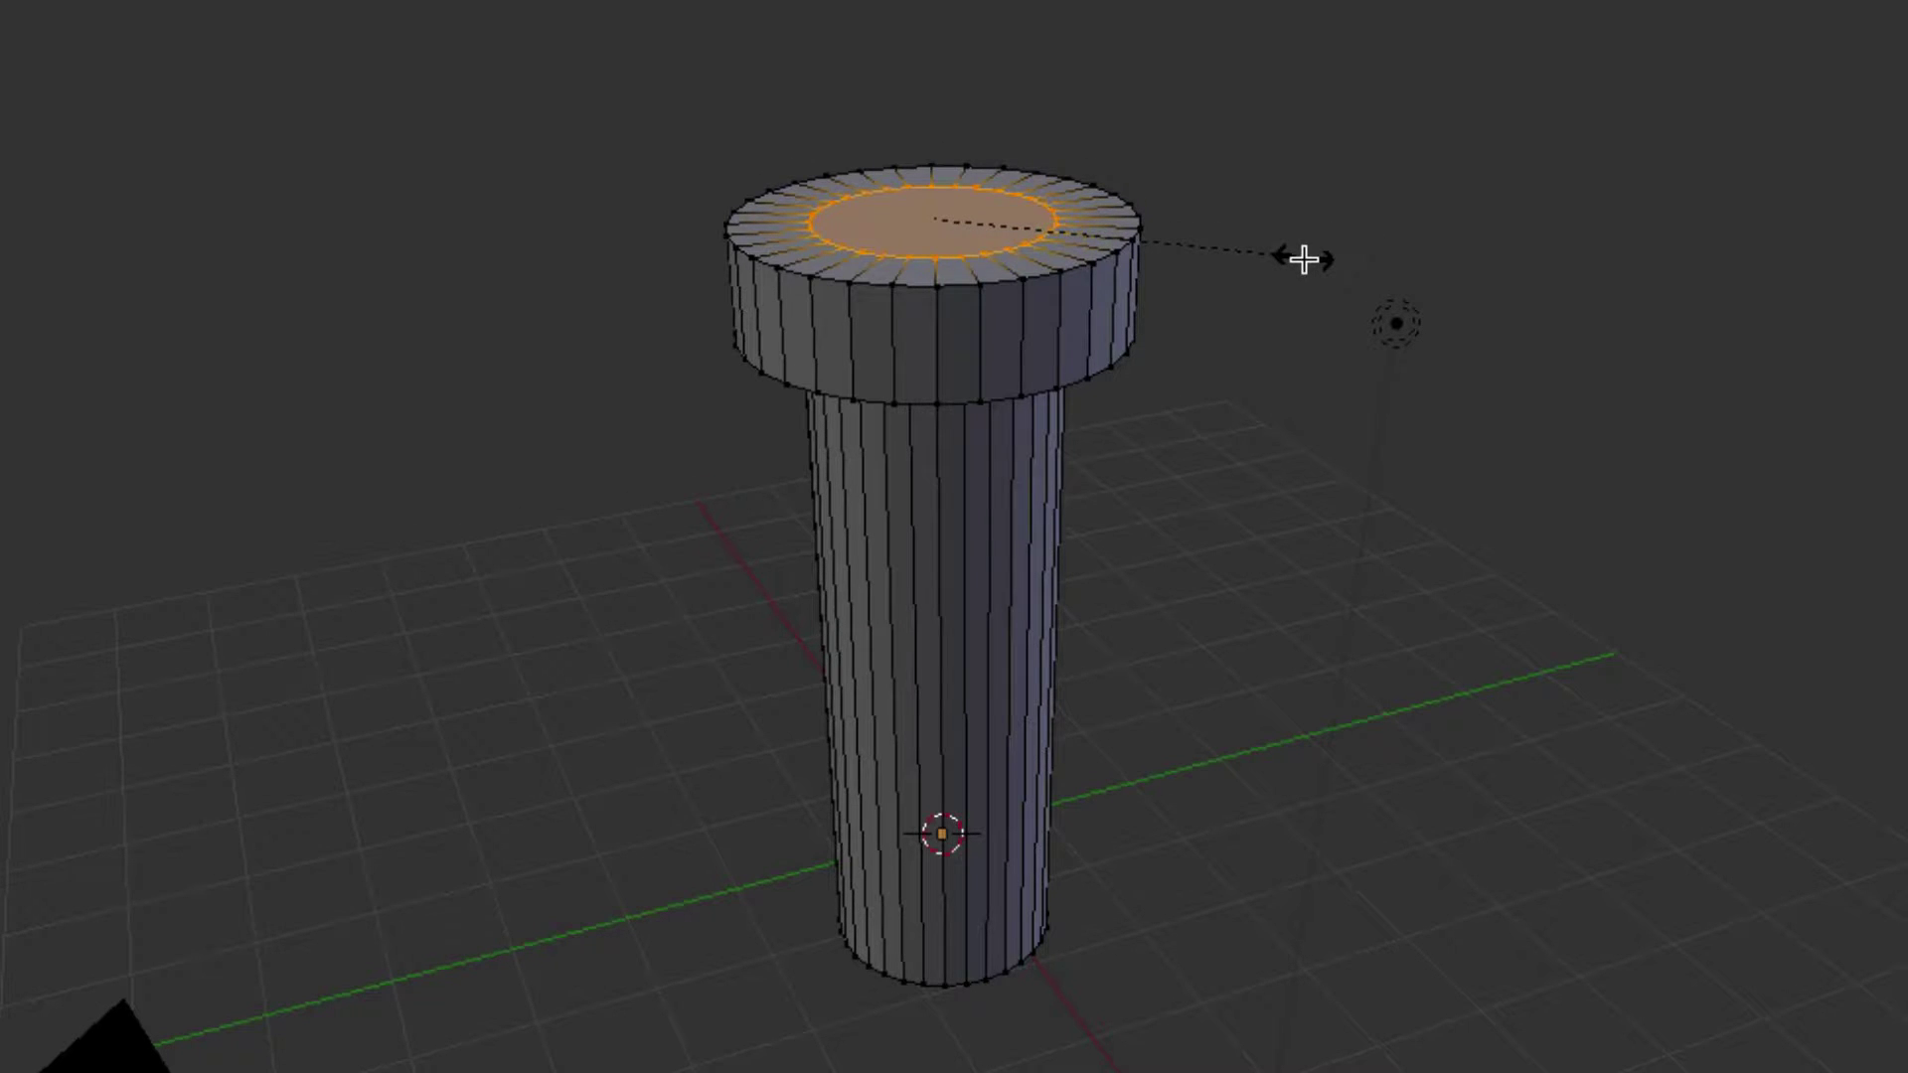
pyautogui.click(1304, 260)
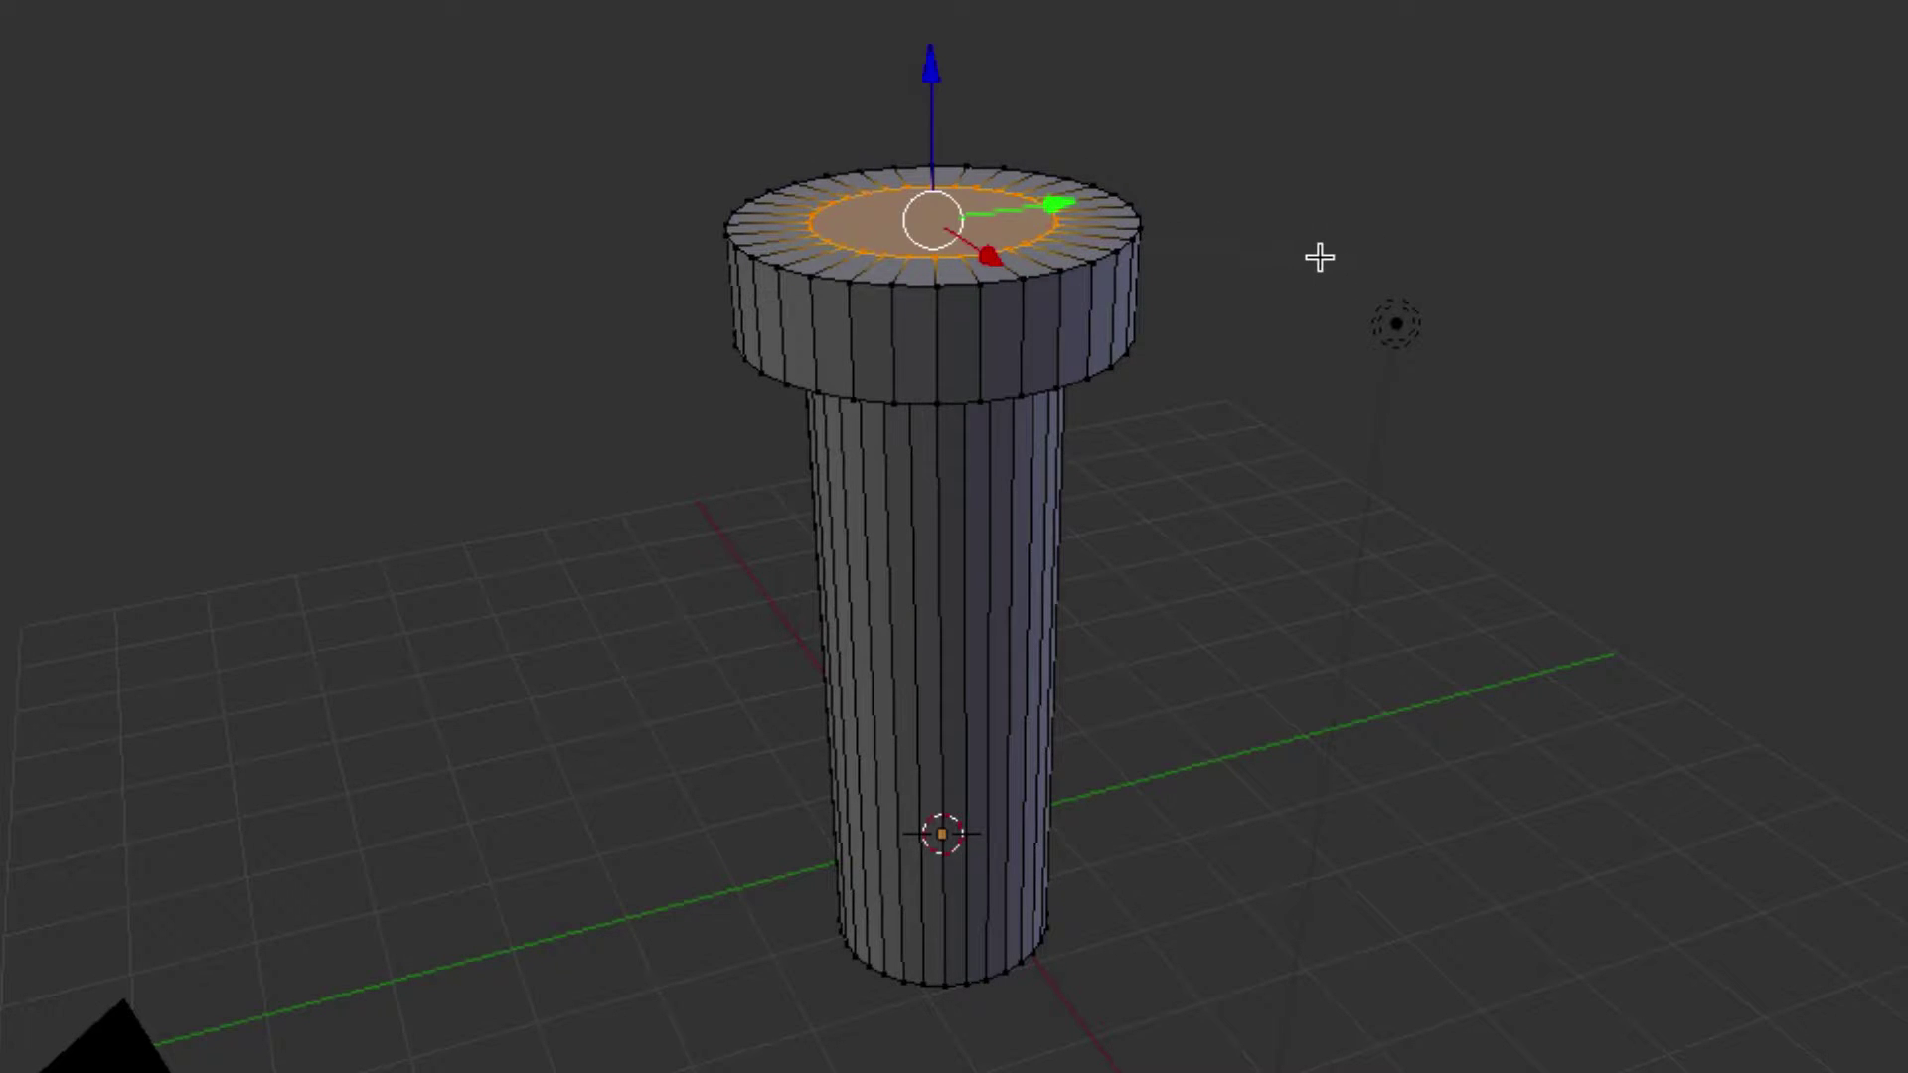
pyautogui.press('e')
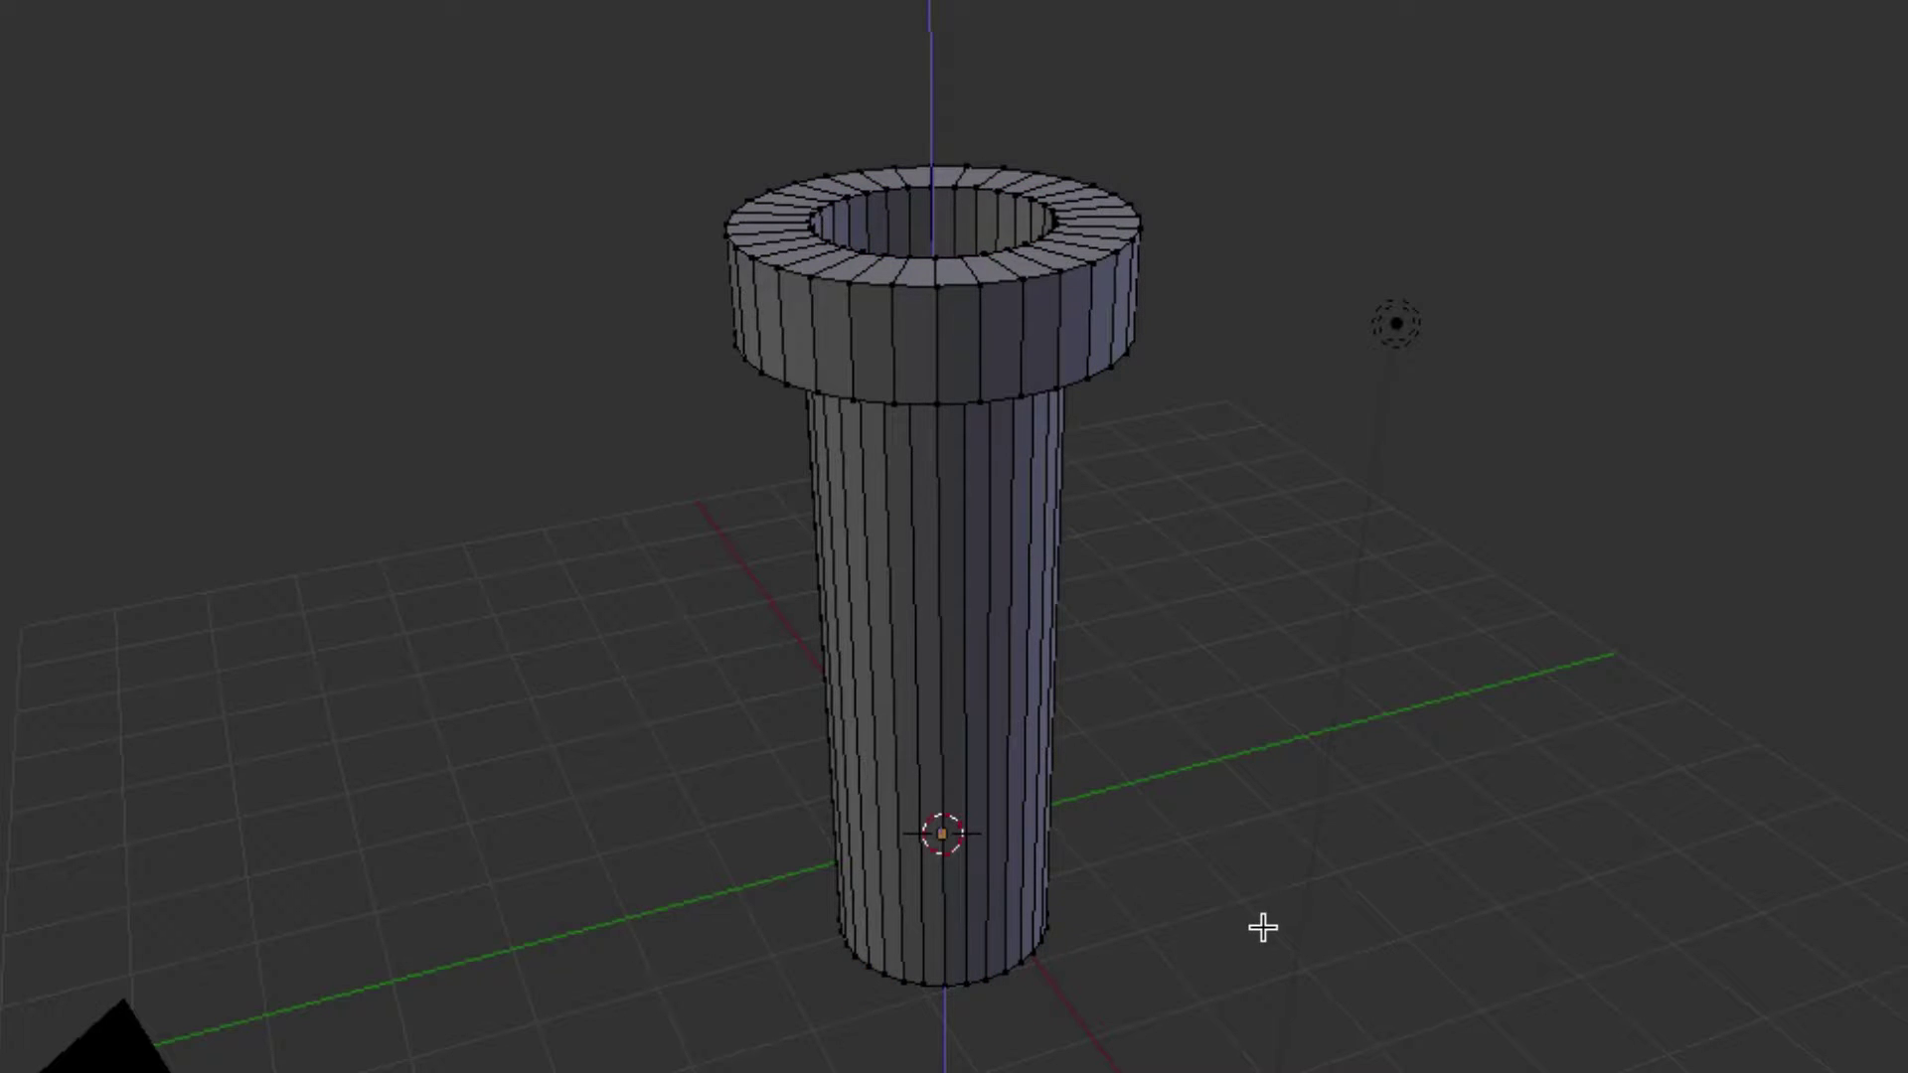
pyautogui.click(1269, 736)
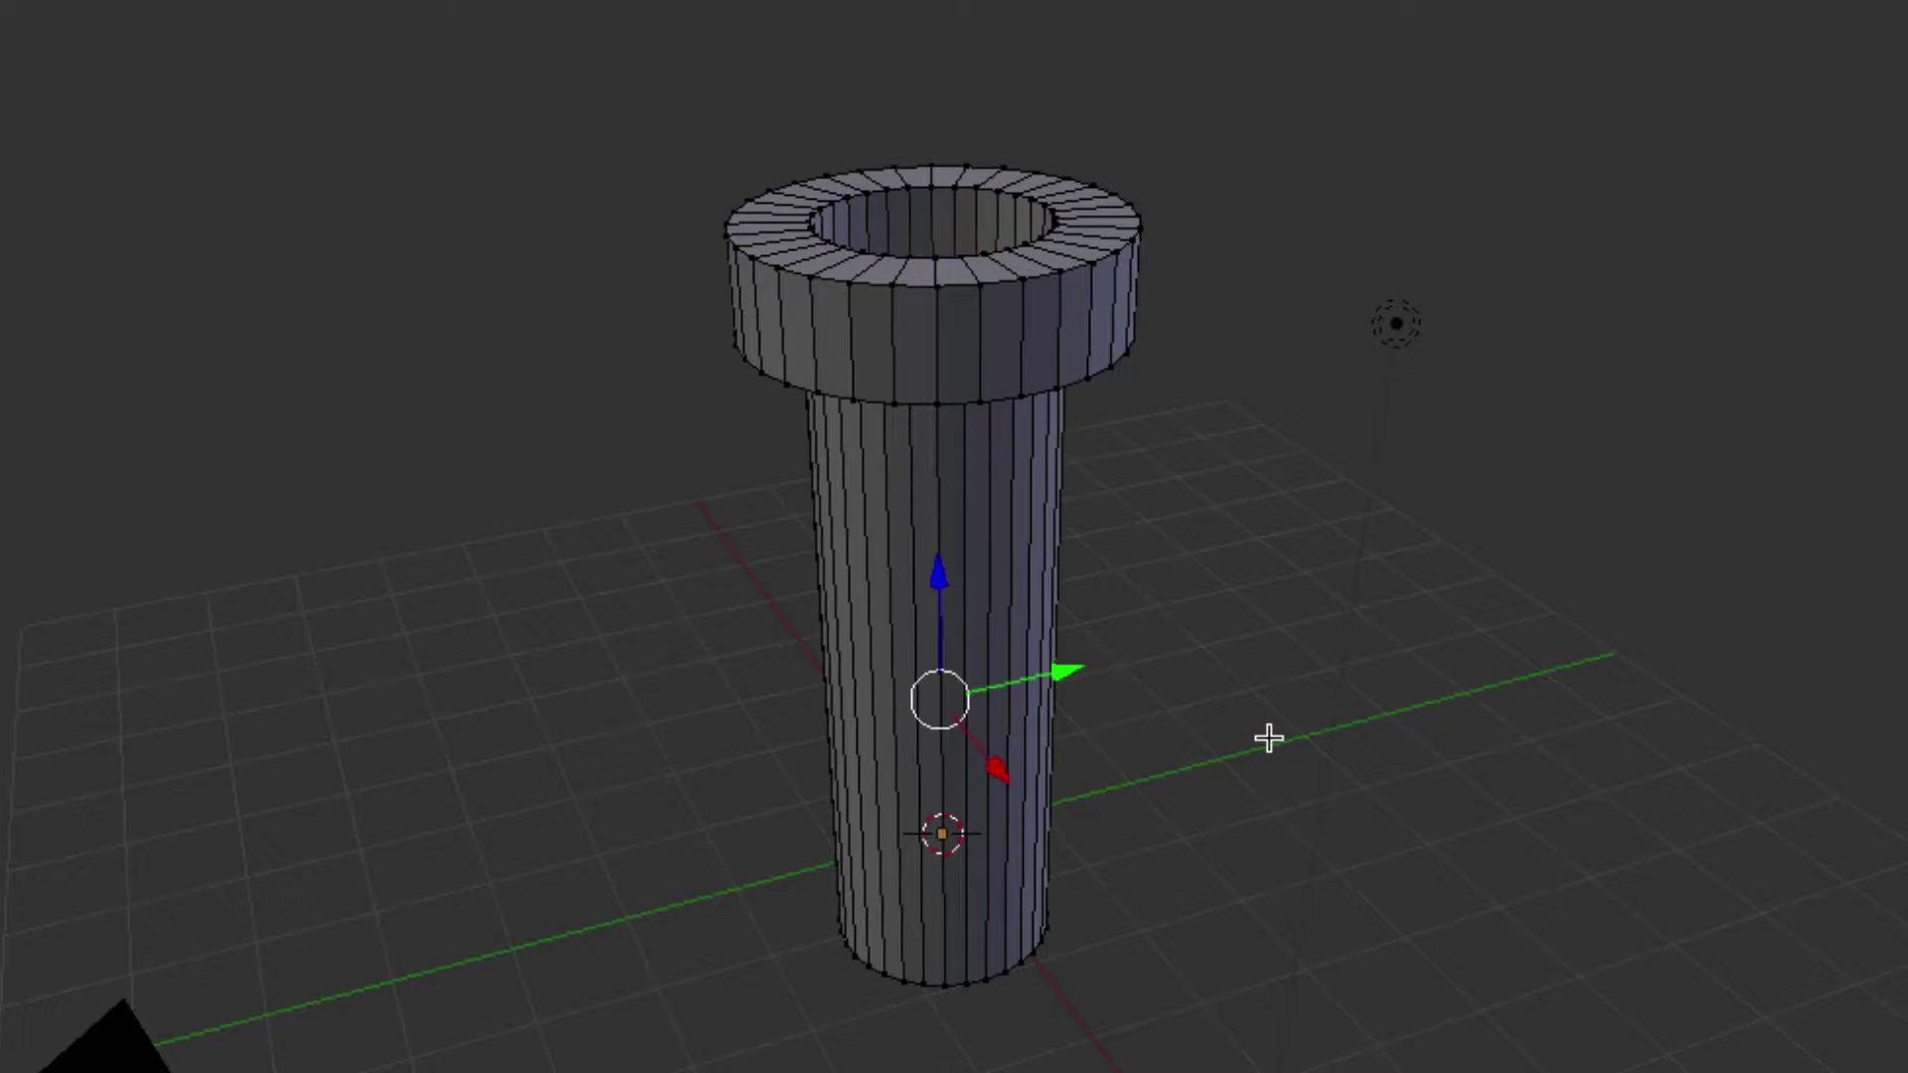
pyautogui.moveTo(1230, 590); pyautogui.dragTo(1227, 600, button='middle')
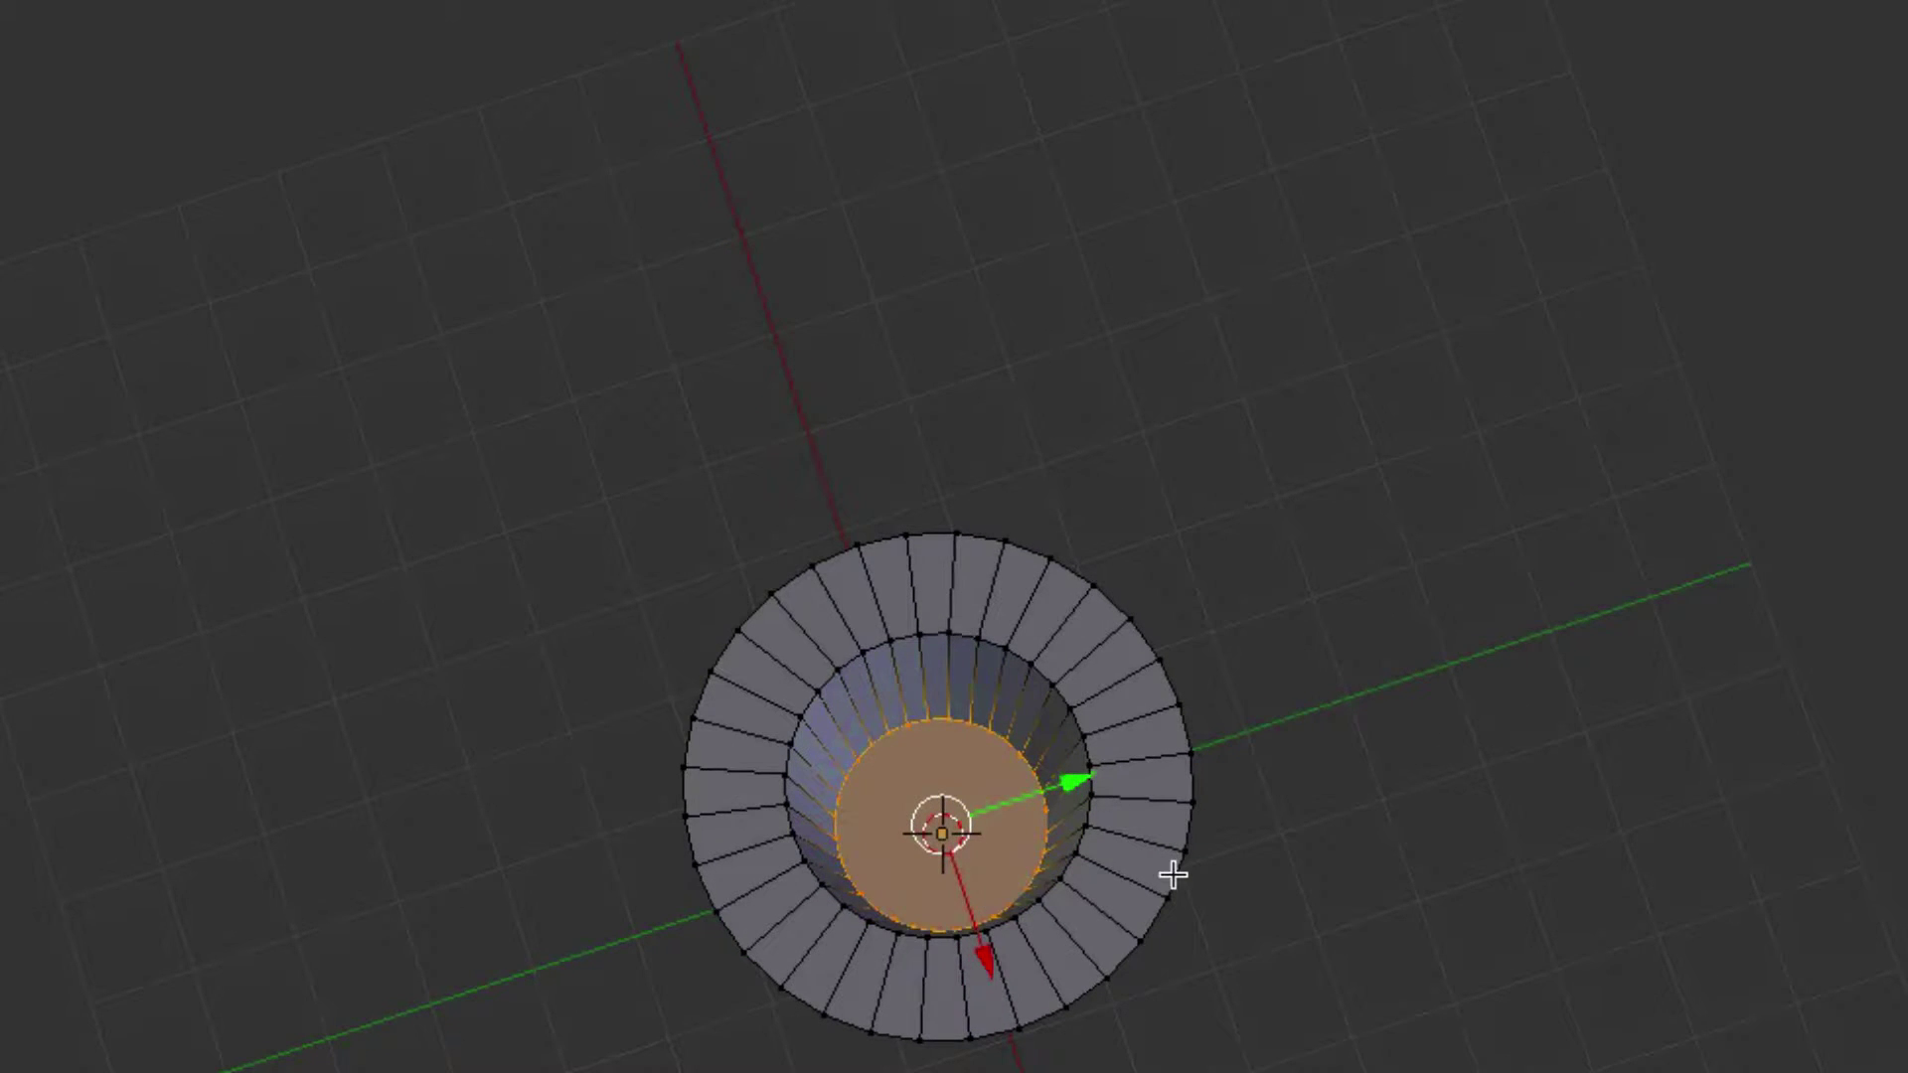
# Step: Orbit the view around to the pipe's closed end opposite the flange
pyautogui.moveTo(1173, 874); pyautogui.dragTo(1142, 848, button='middle')
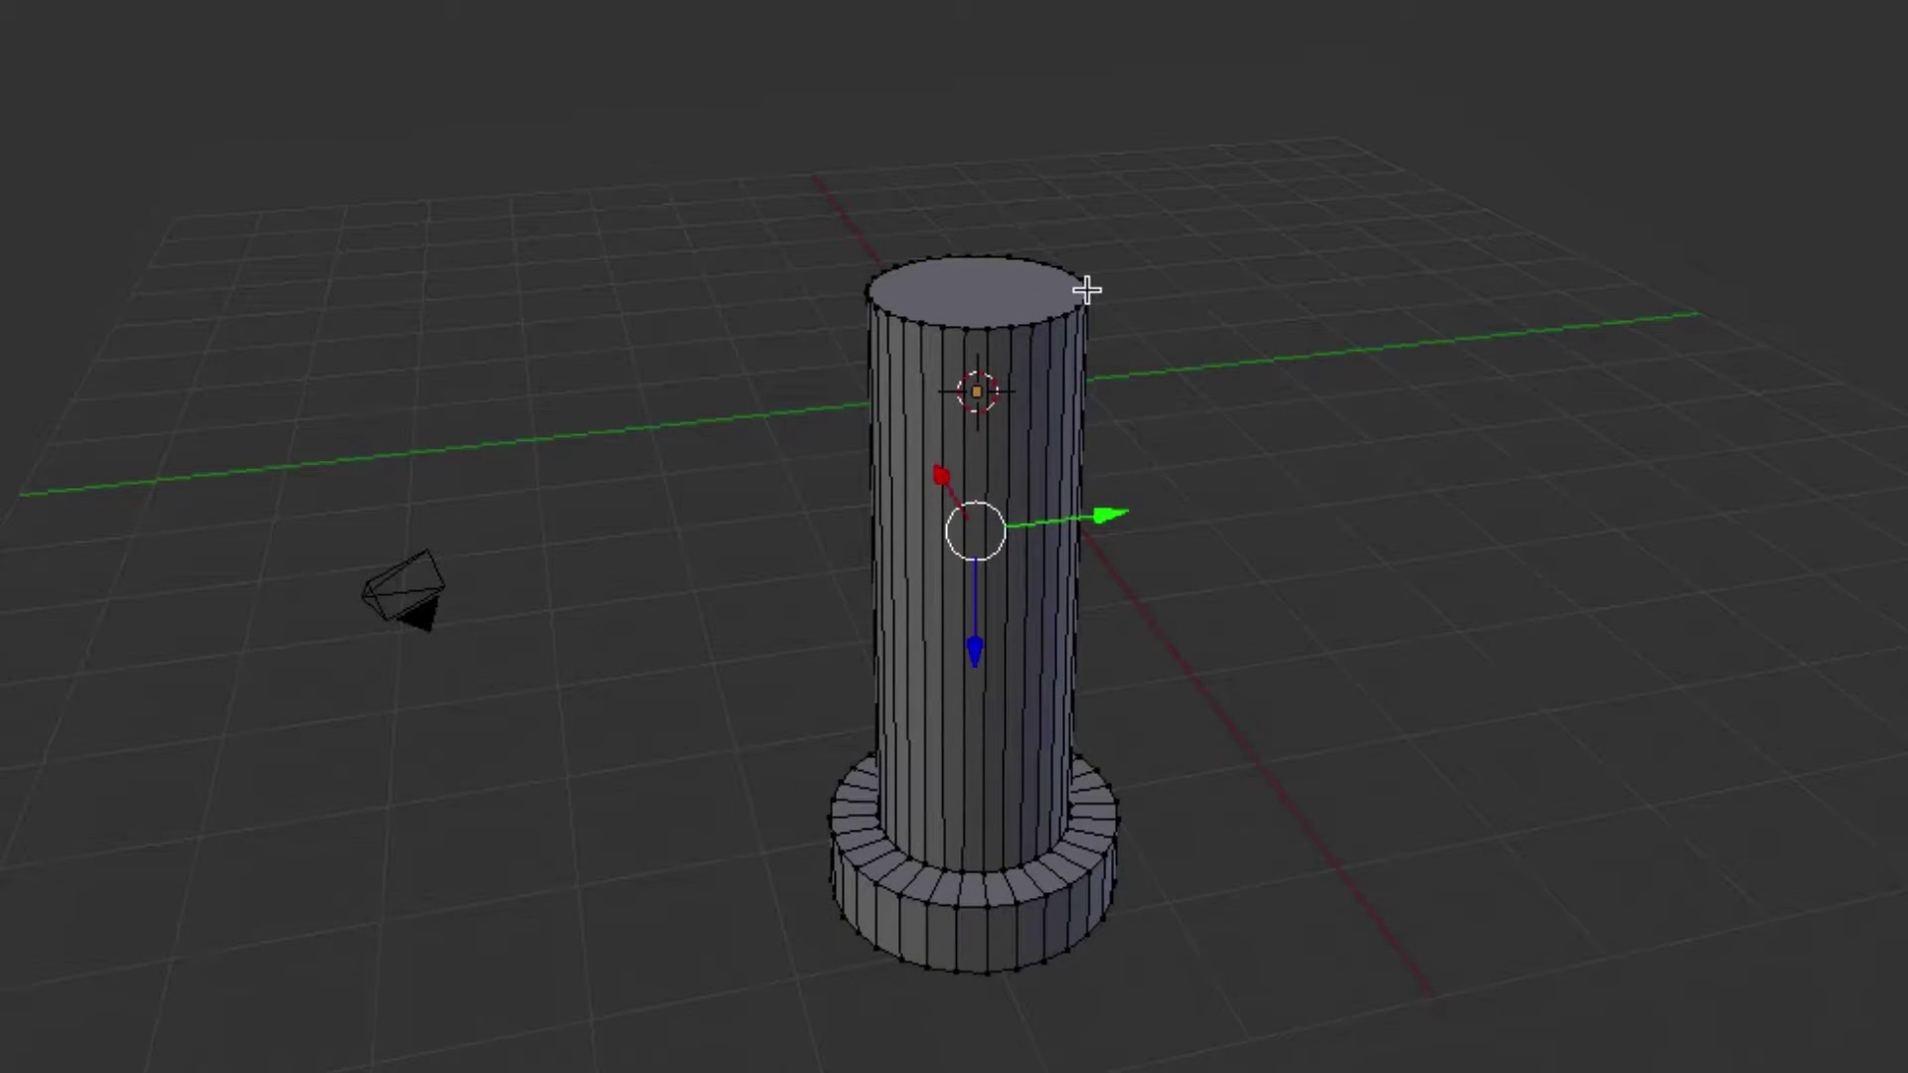
# Step: Box-select the closed end face, extrude it in place, and begin scaling it outward
pyautogui.rightClick(1086, 289)
pyautogui.moveTo(1194, 849); pyautogui.dragTo(1188, 812, button='middle')
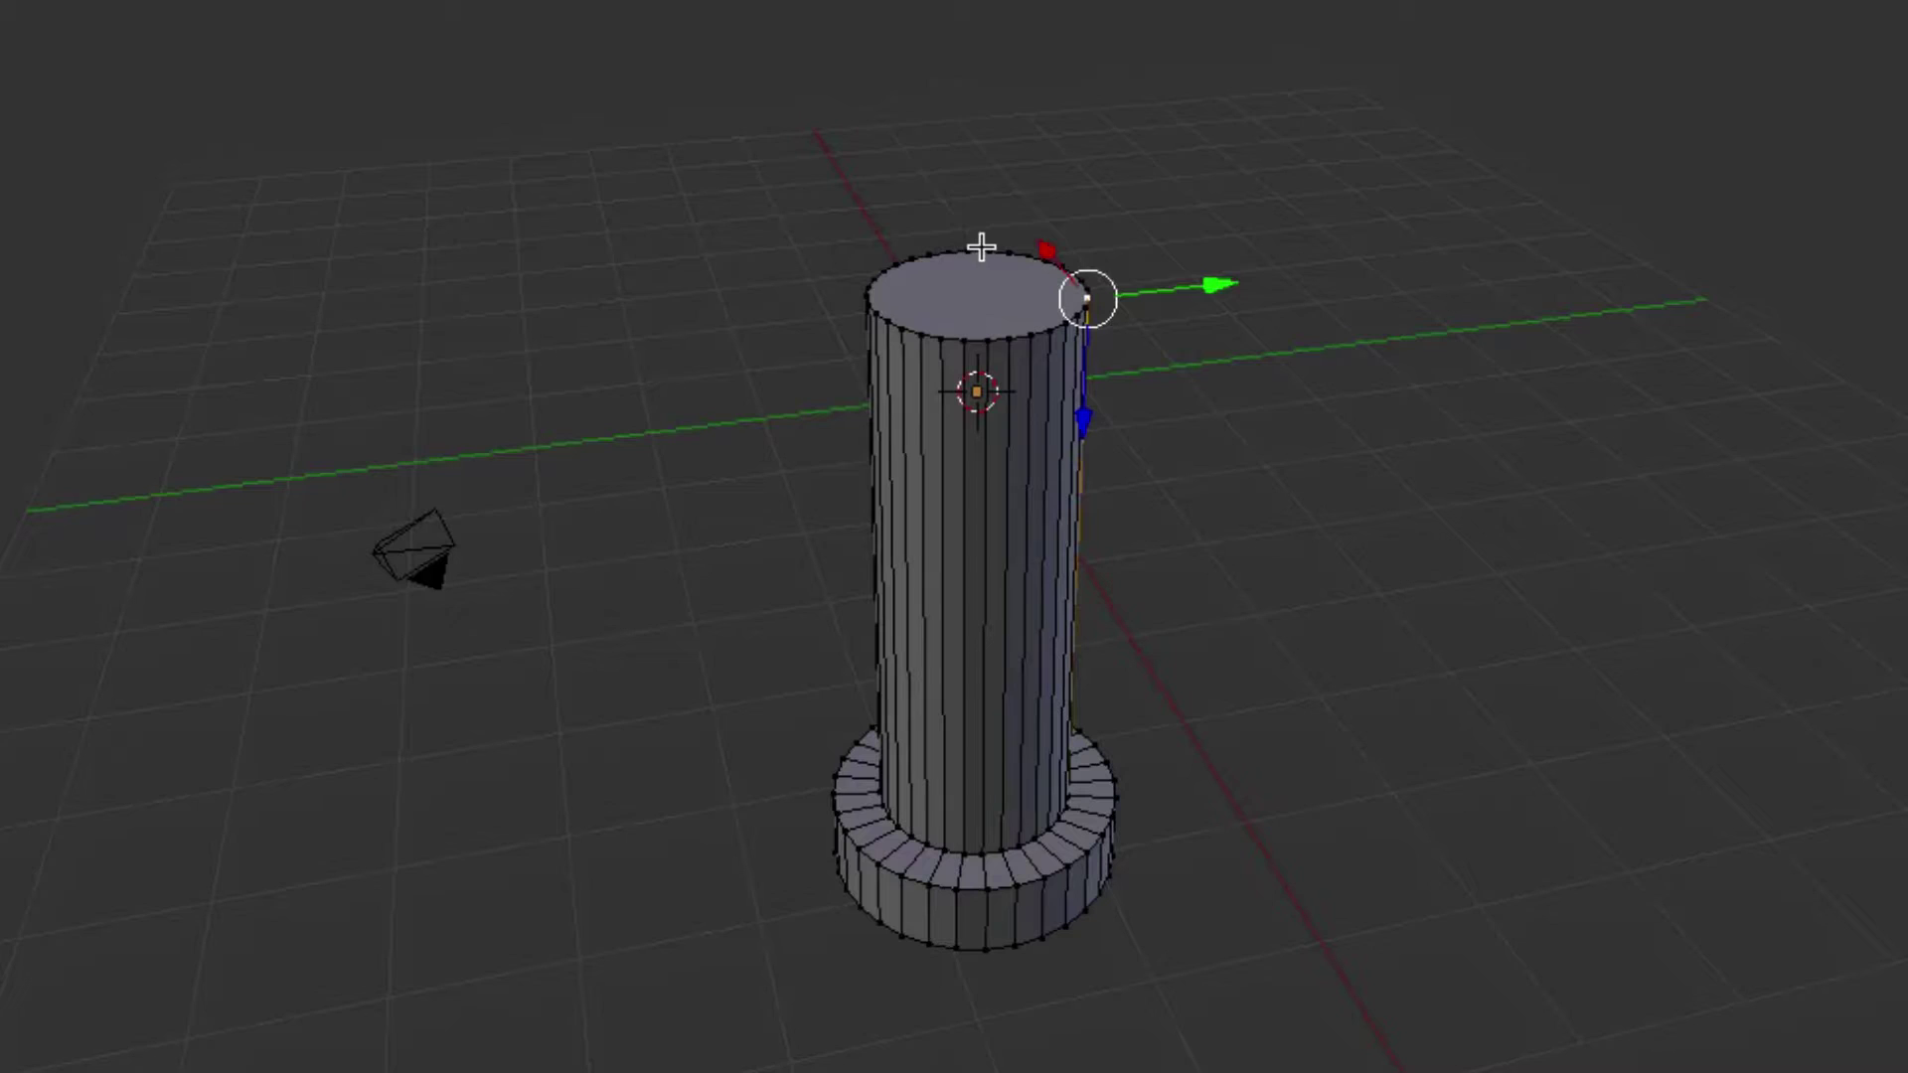
pyautogui.press('b')
pyautogui.moveTo(1197, 208); pyautogui.dragTo(780, 368)
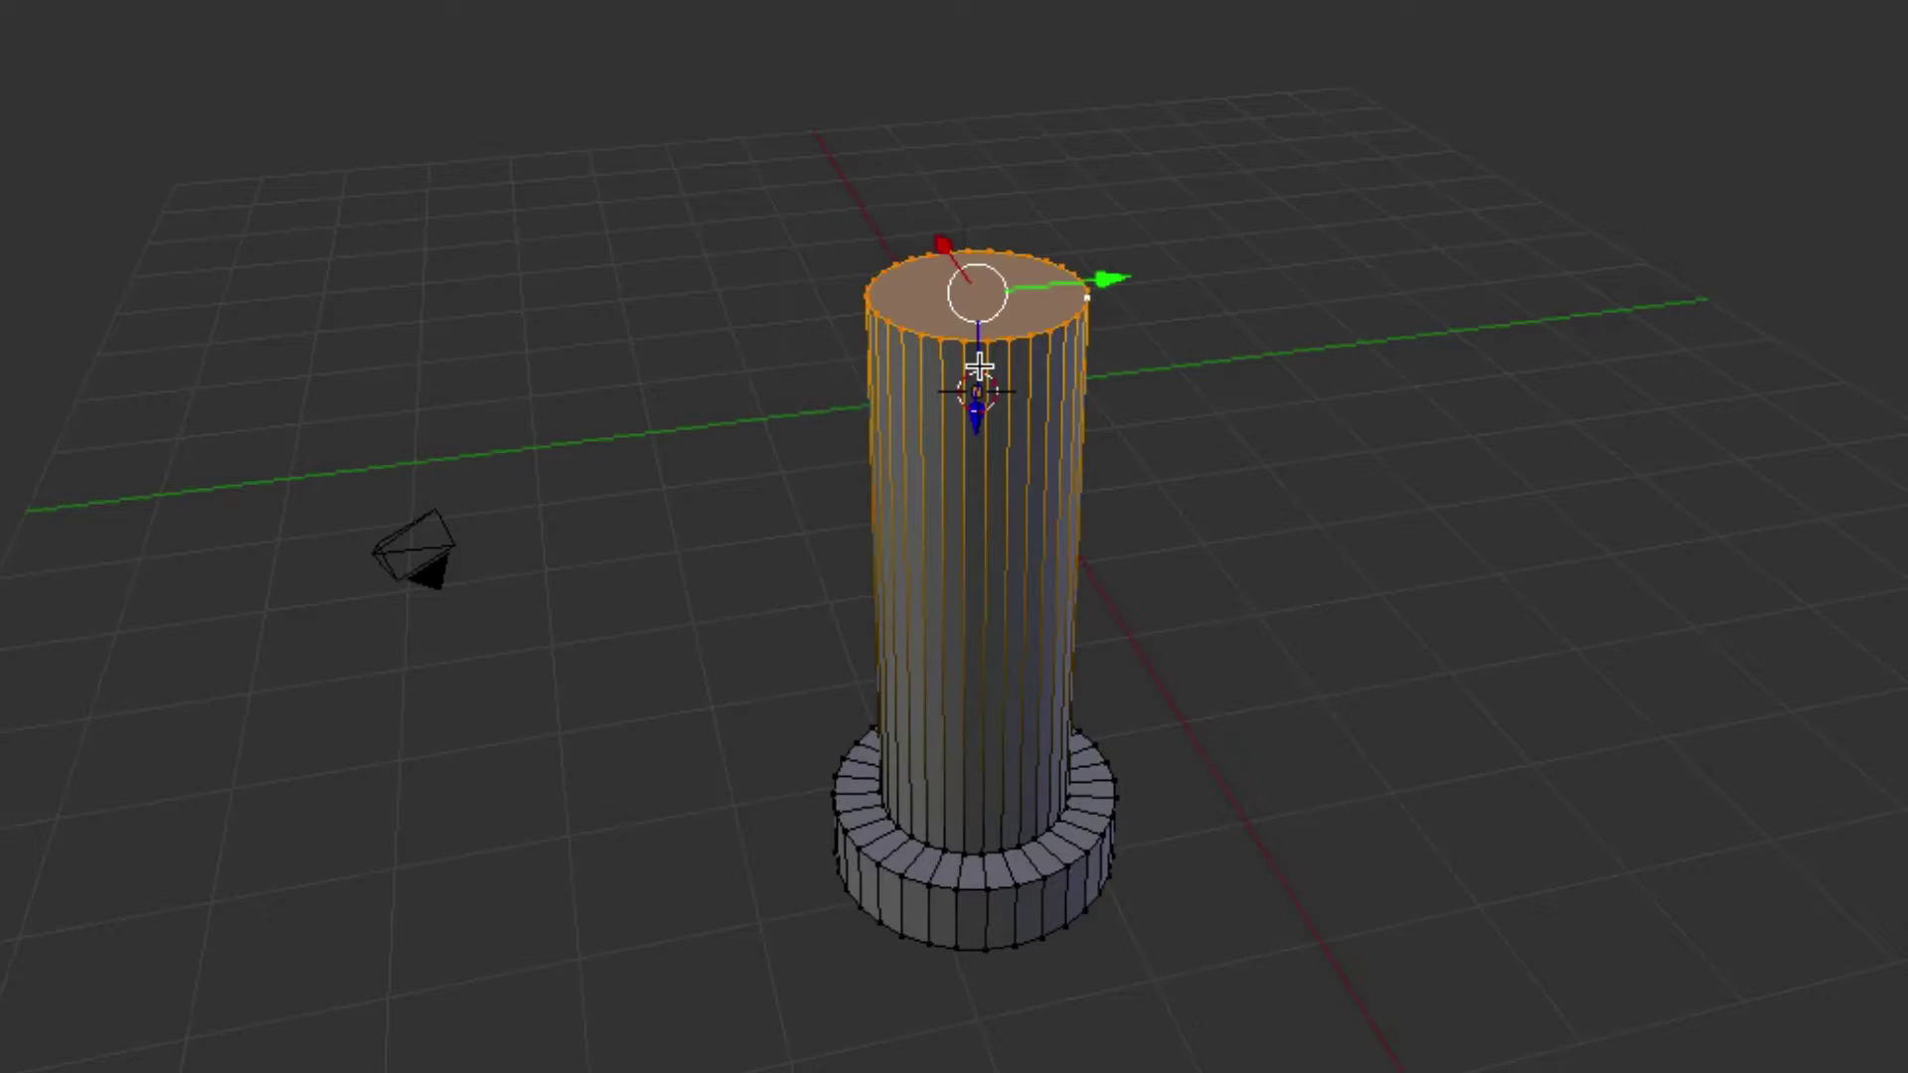
pyautogui.press('e')
pyautogui.rightClick(1167, 351)
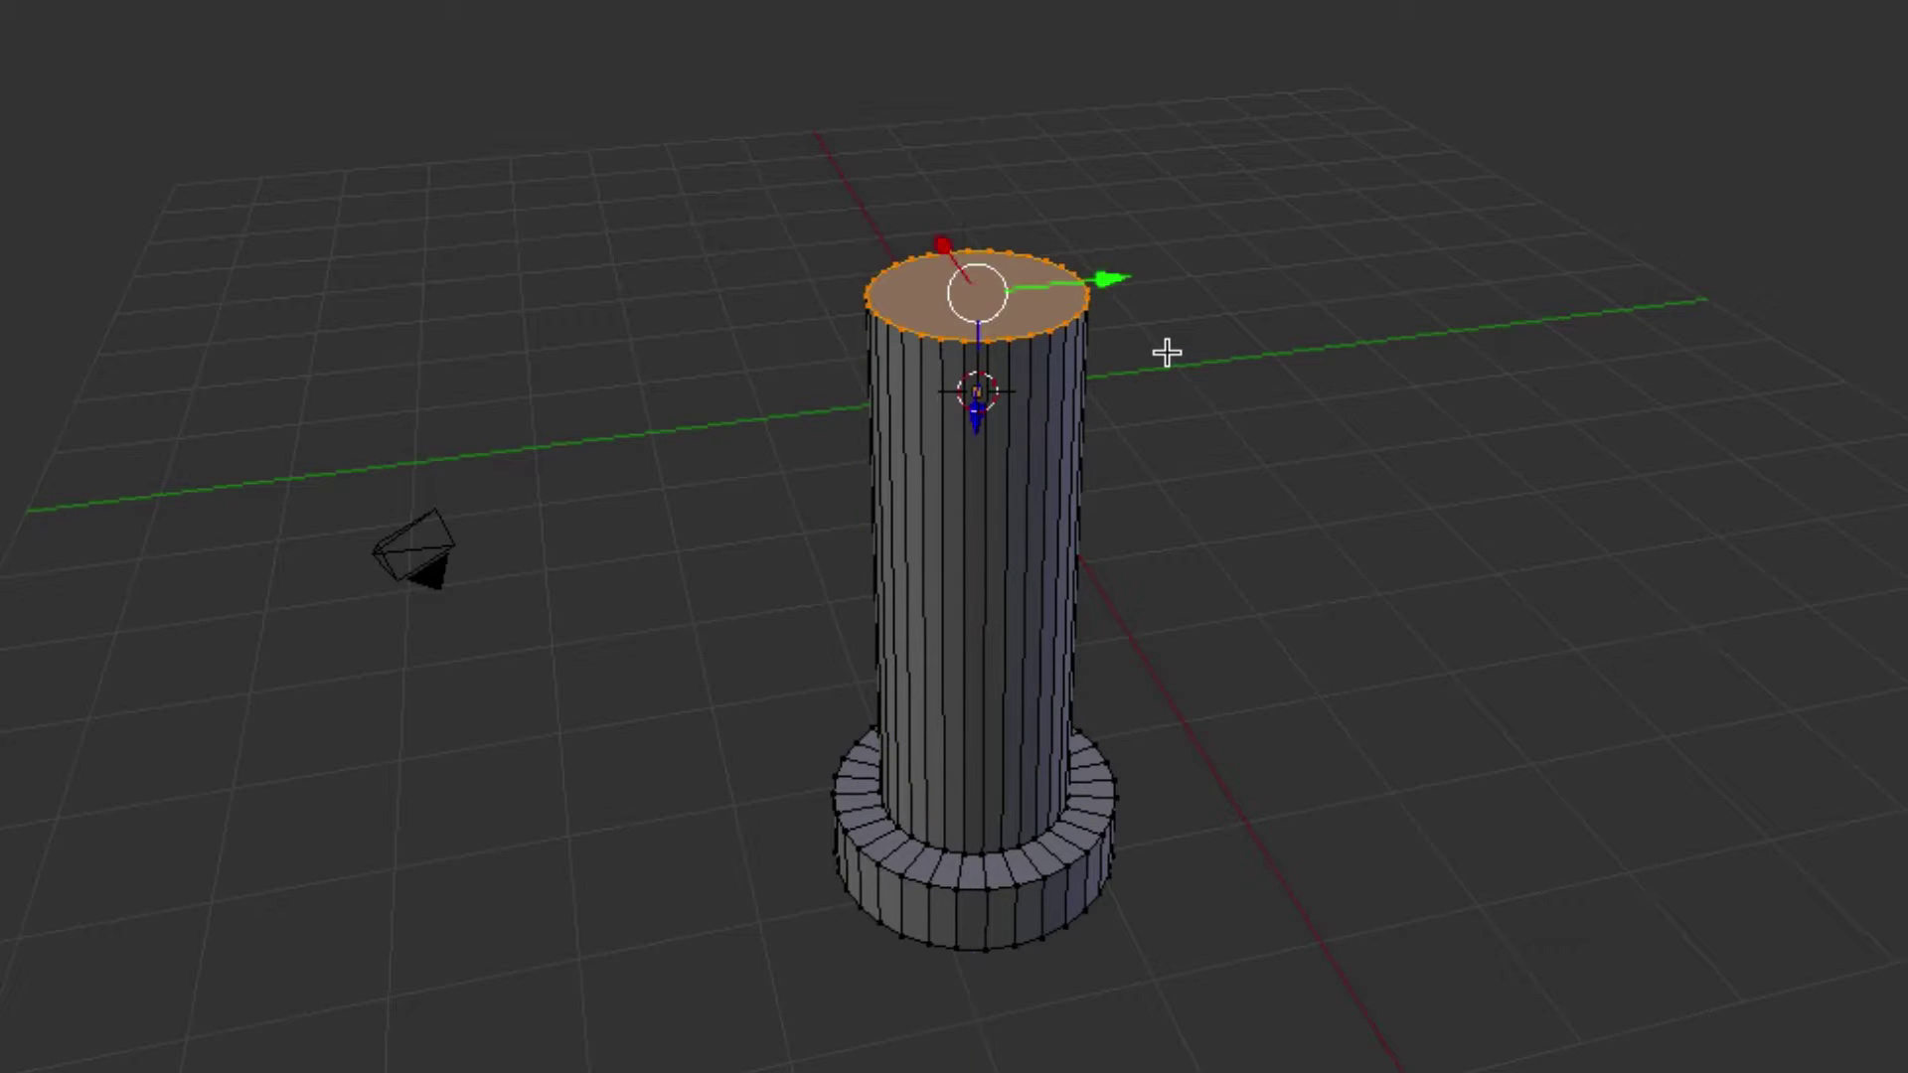
pyautogui.press('s')
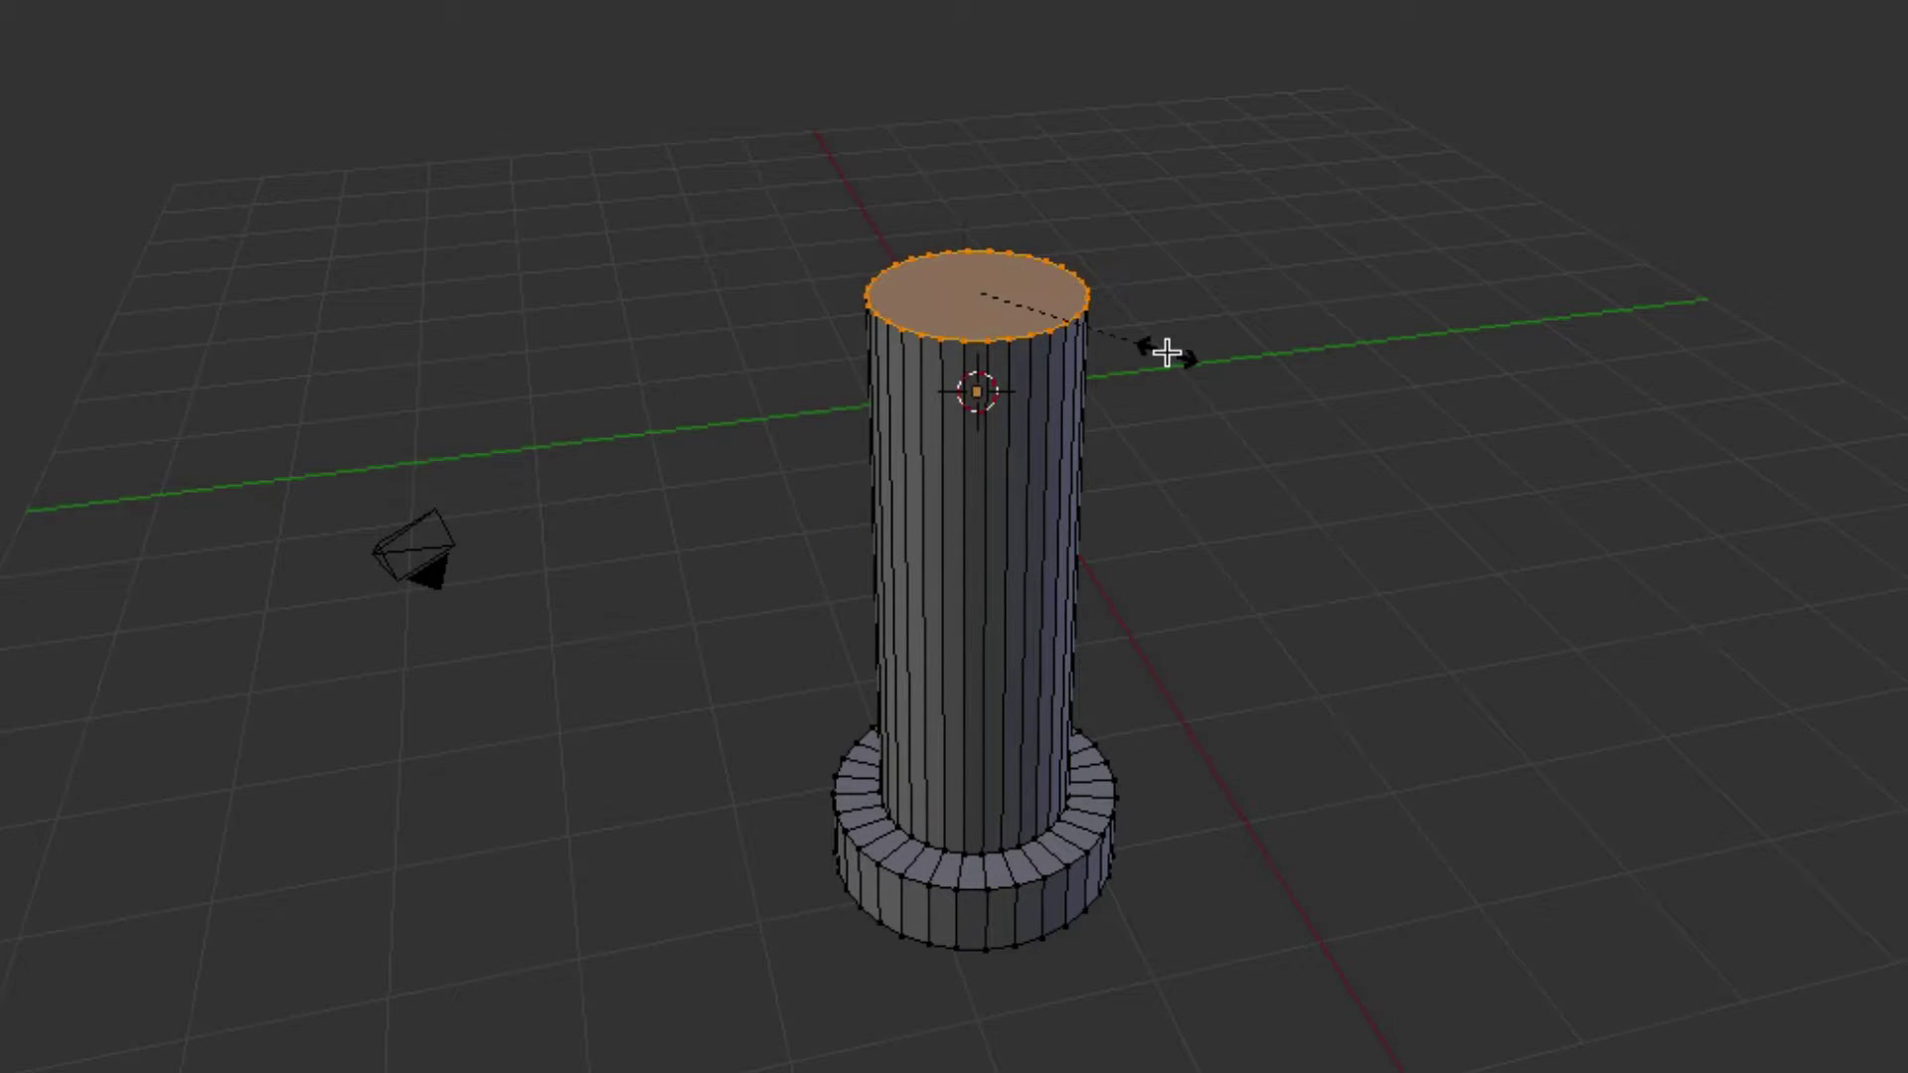
# Step: Fix the second rim at a 1.5 resize and begin scaling it again
pyautogui.click(1268, 364)
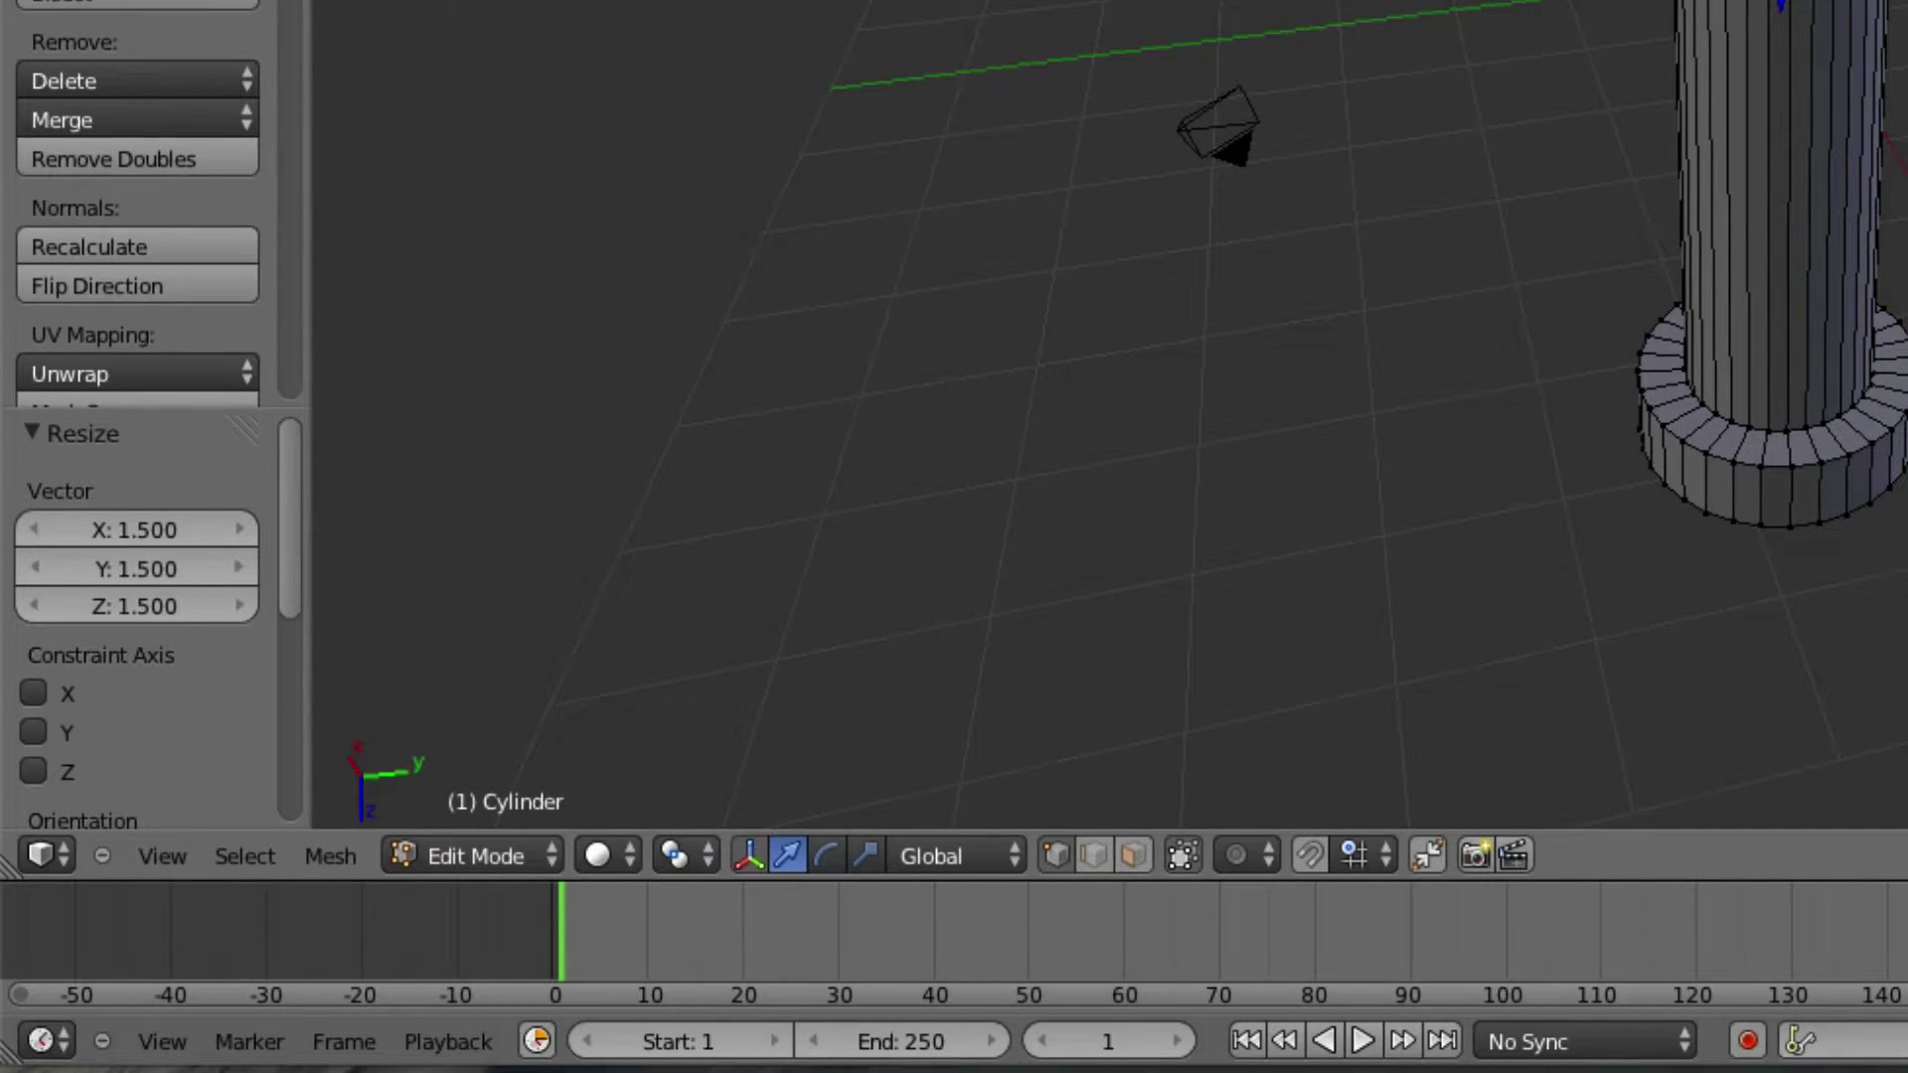
pyautogui.press('s')
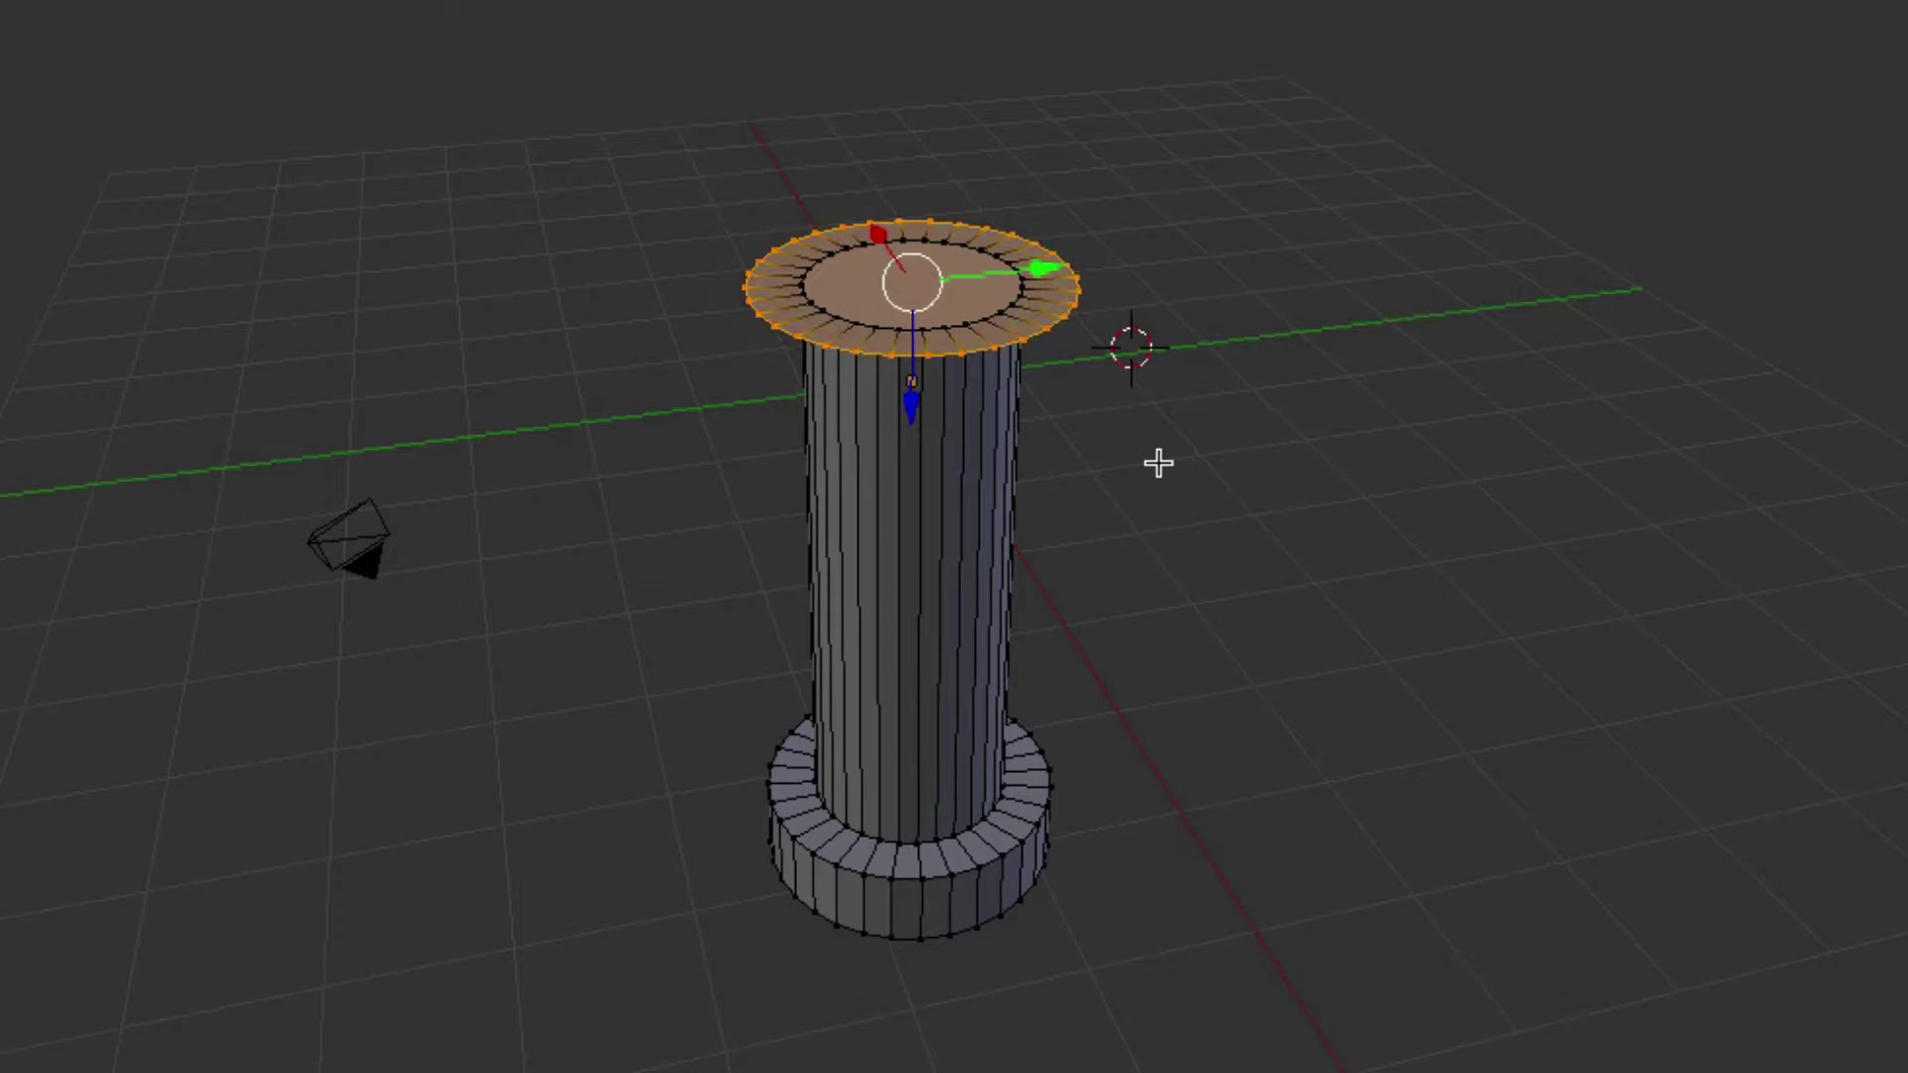
# Step: Extrude the widened end face upward into a thick second flange
pyautogui.press('e')
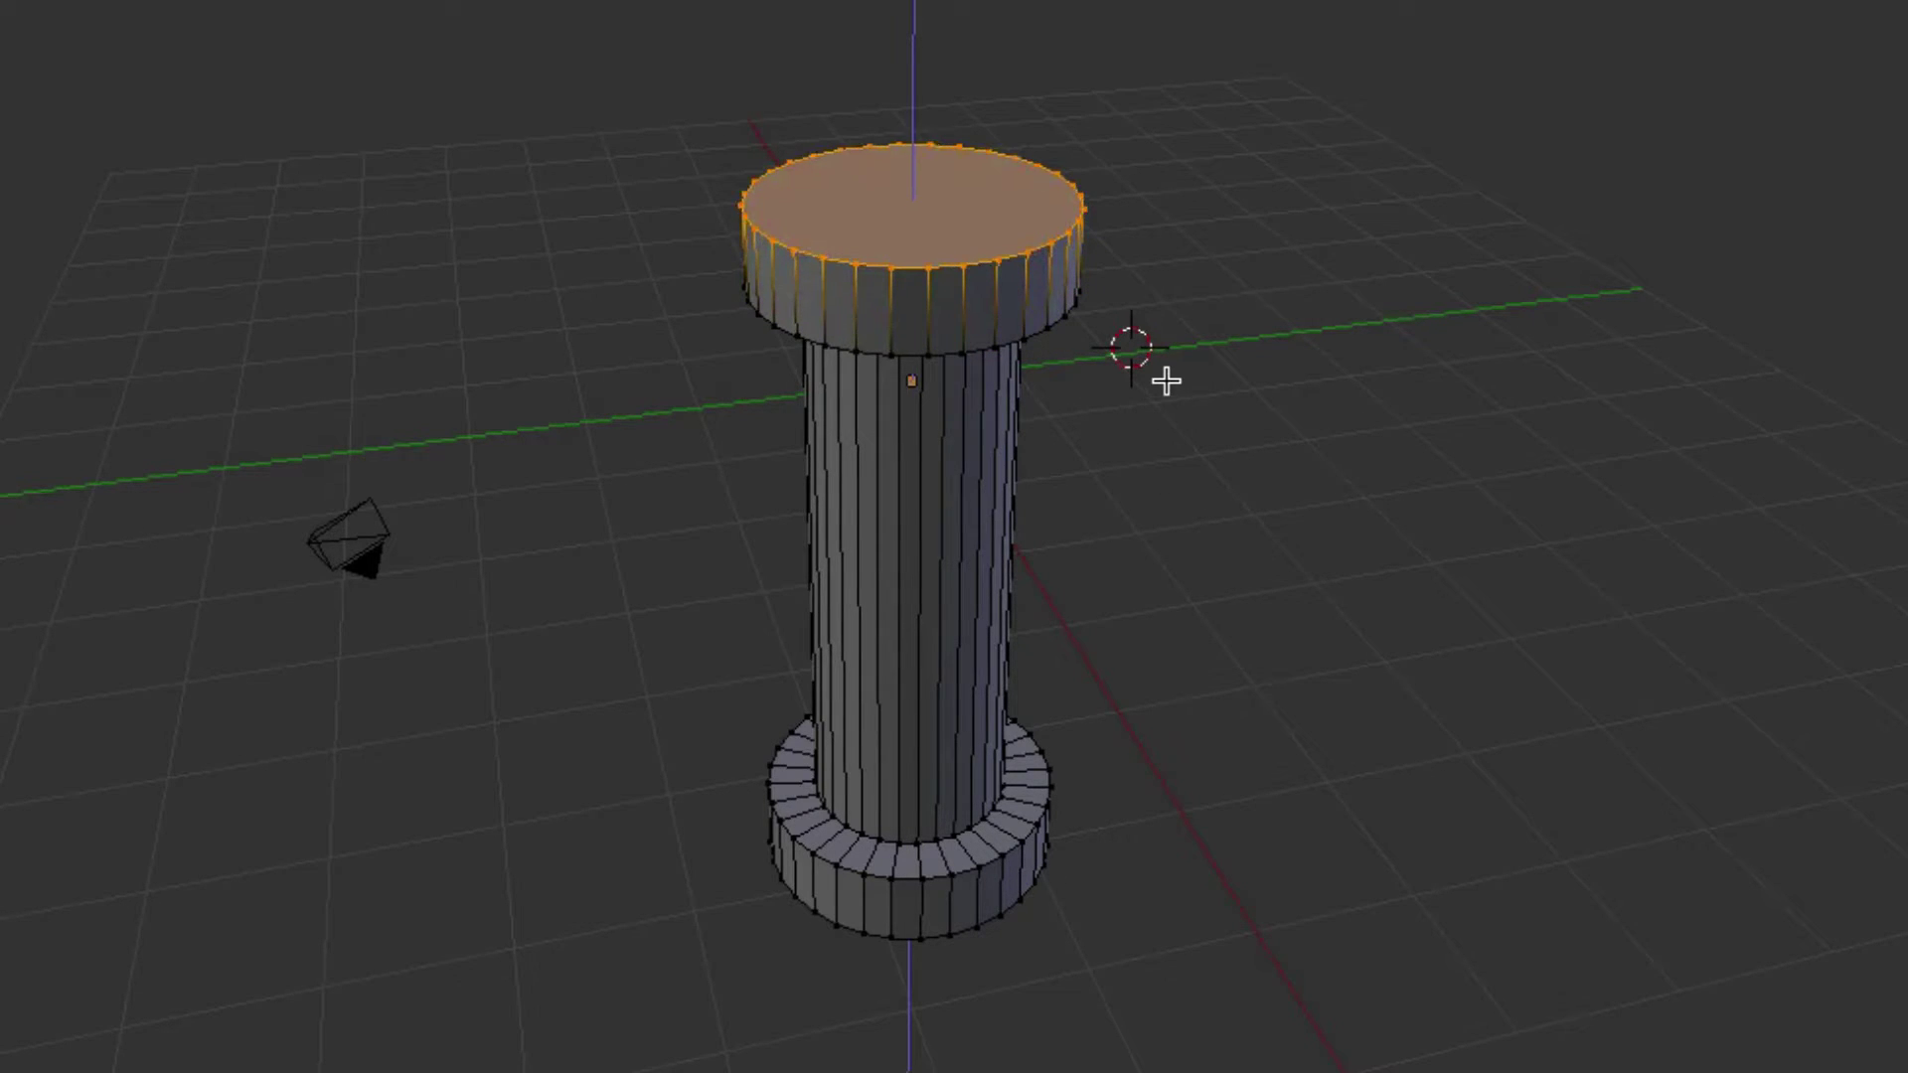
pyautogui.click(1172, 390)
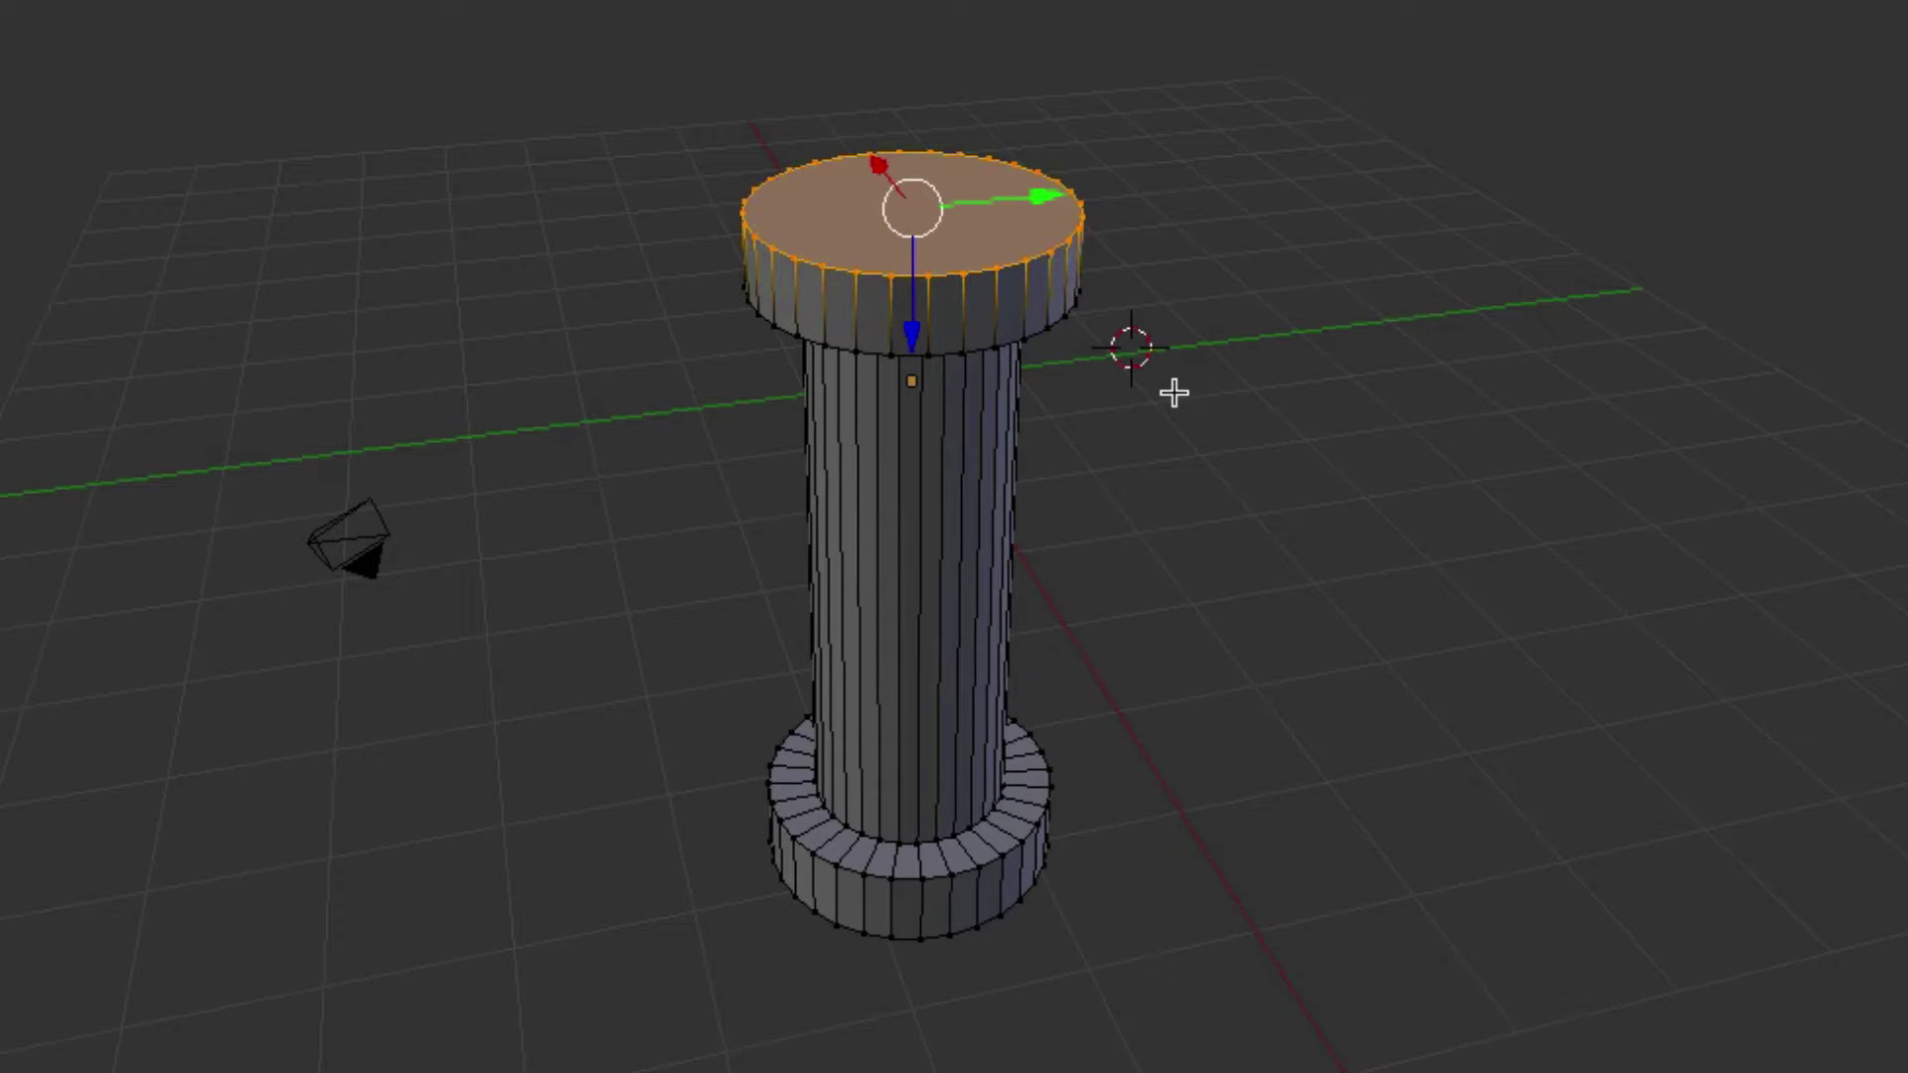
pyautogui.moveTo(1171, 398); pyautogui.dragTo(1265, 318, button='middle')
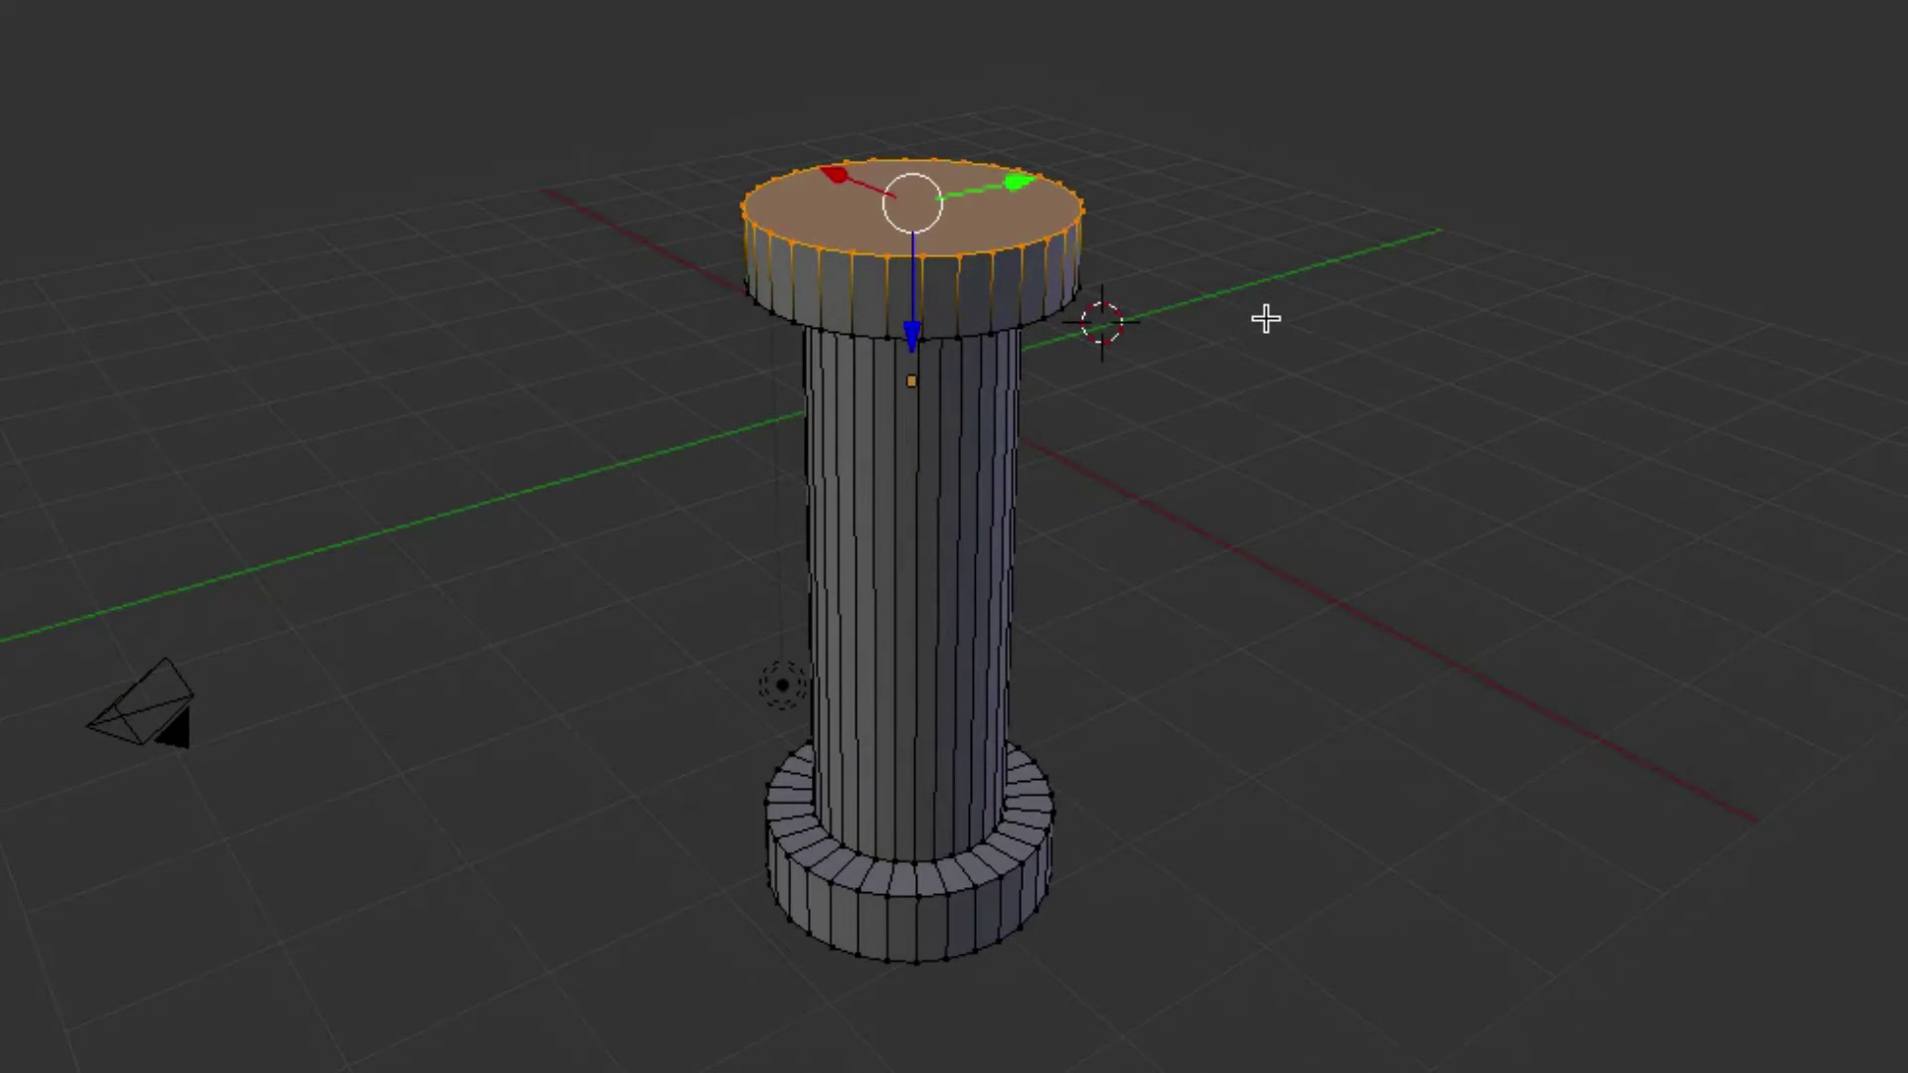
# Step: Cancel the stray extrusion and inset the top face to form an inner ring
pyautogui.press('e')
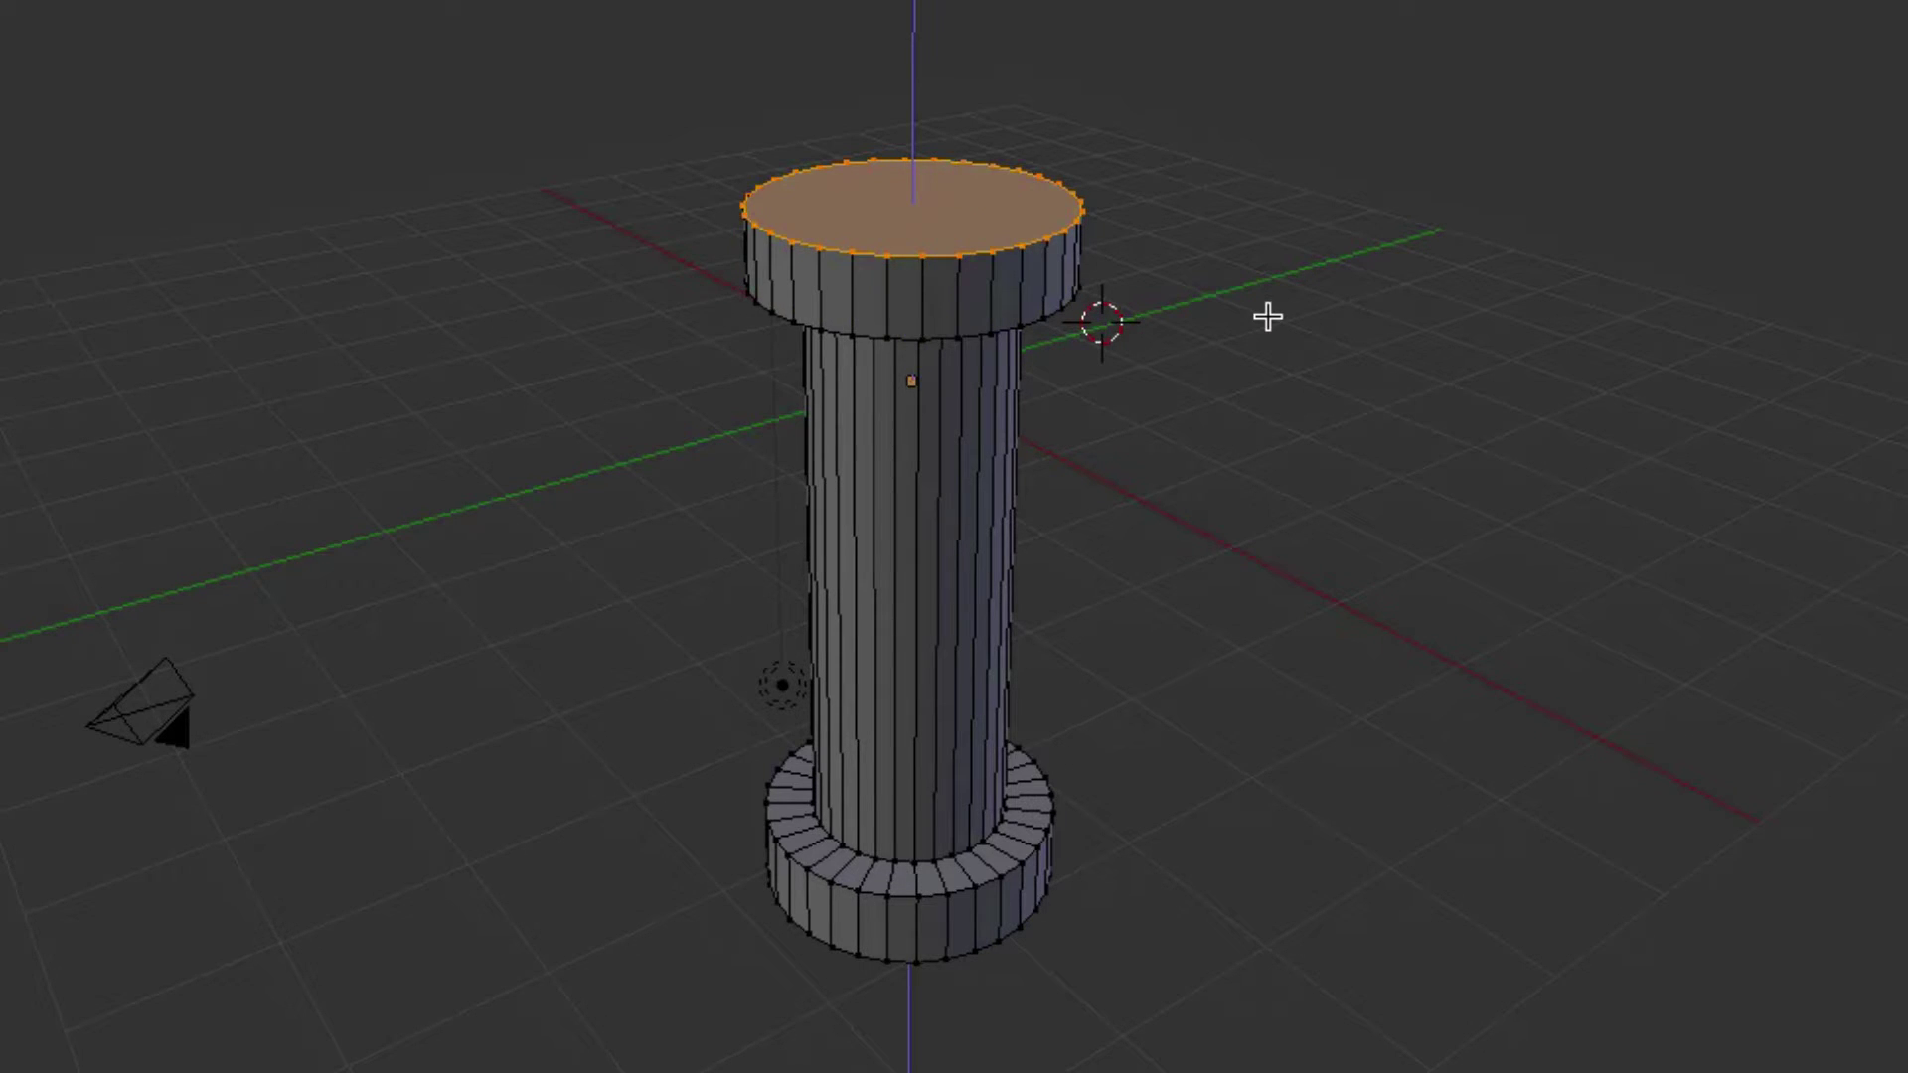
pyautogui.rightClick(1268, 317)
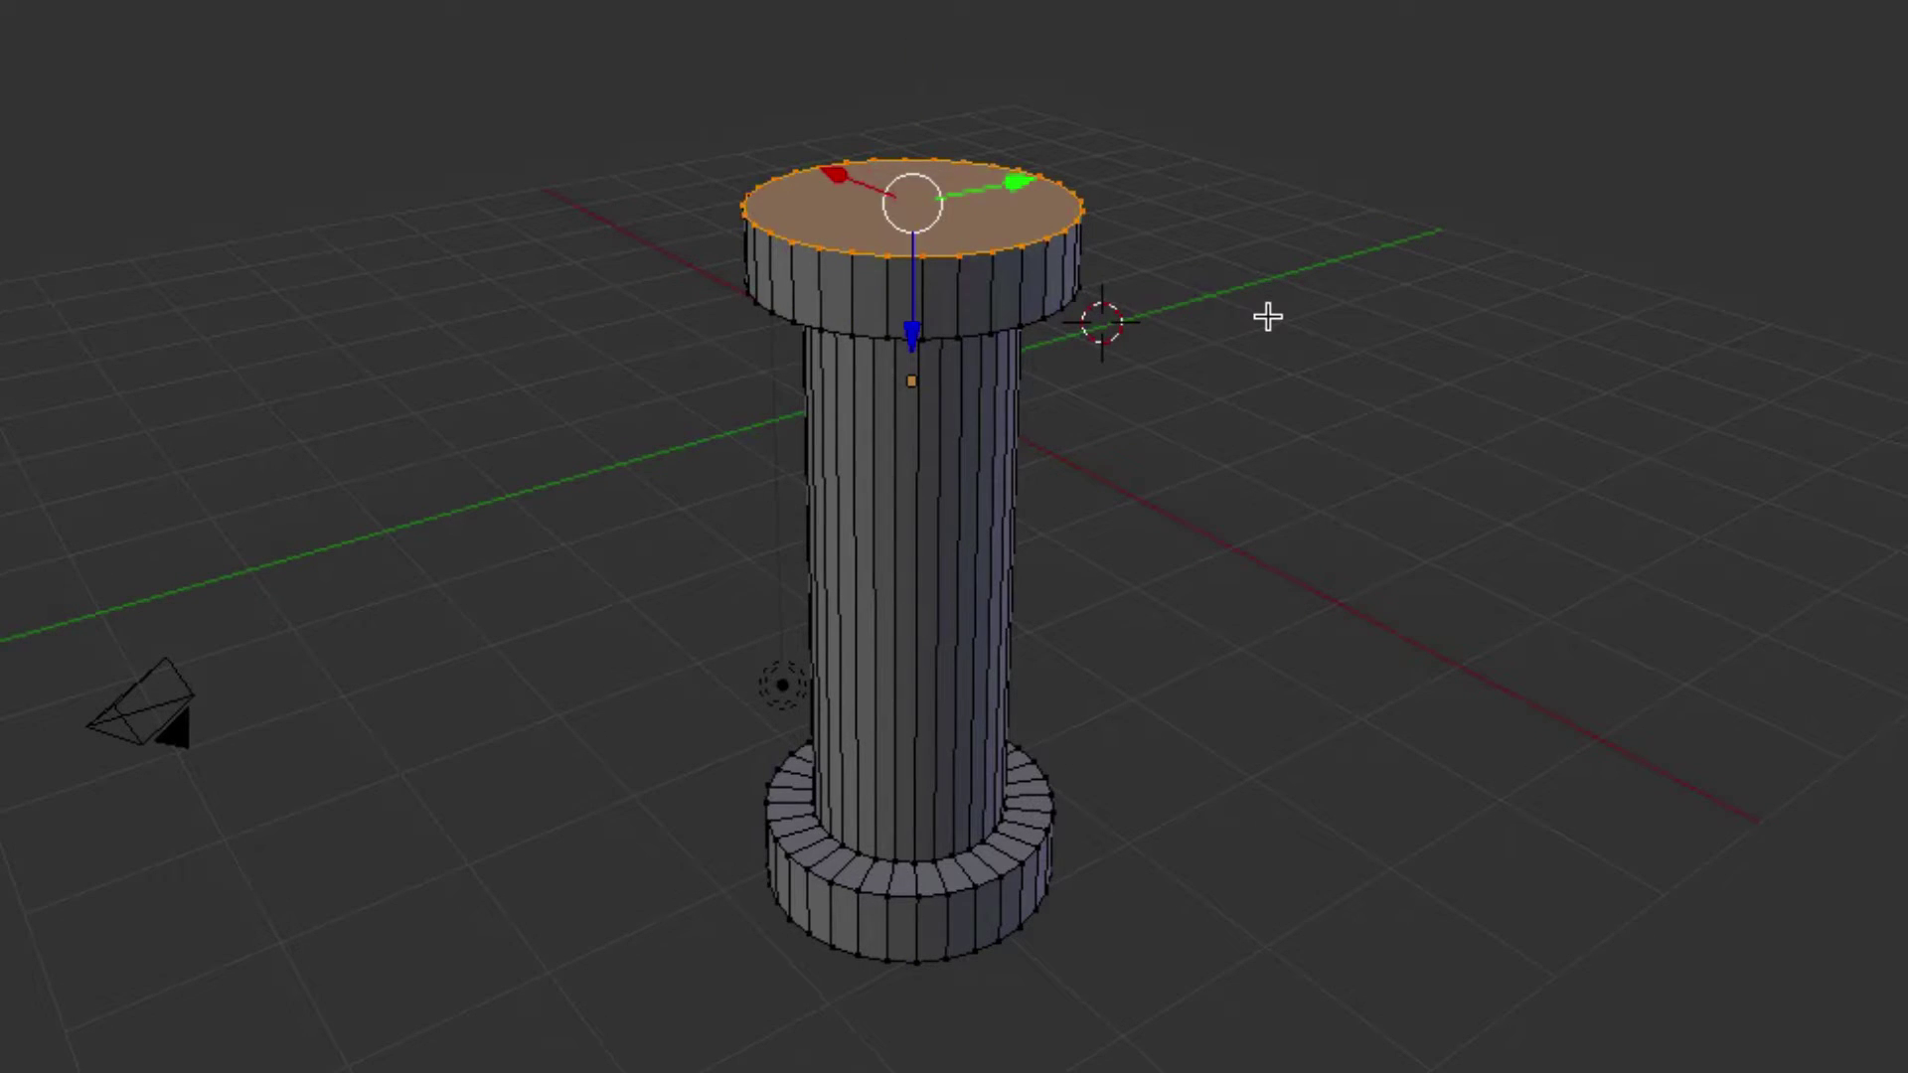
pyautogui.press('i')
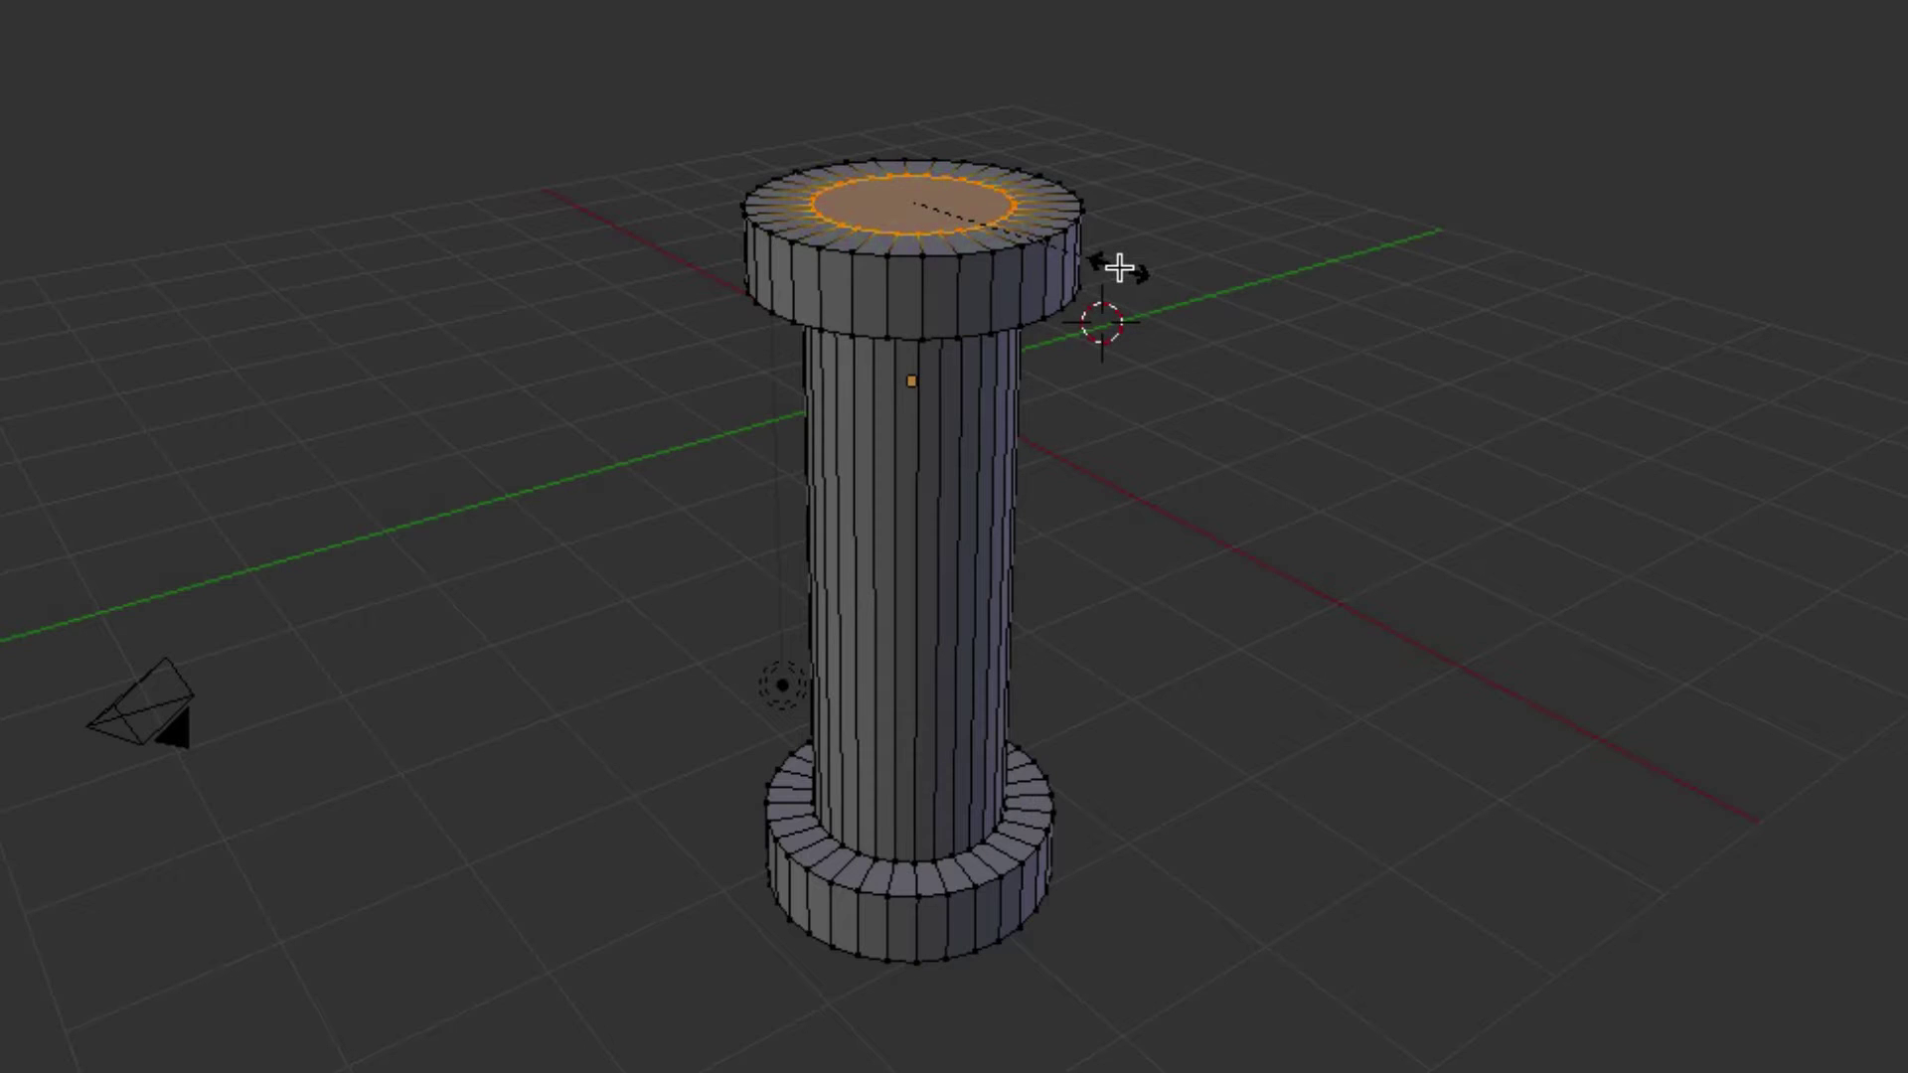
pyautogui.click(1119, 268)
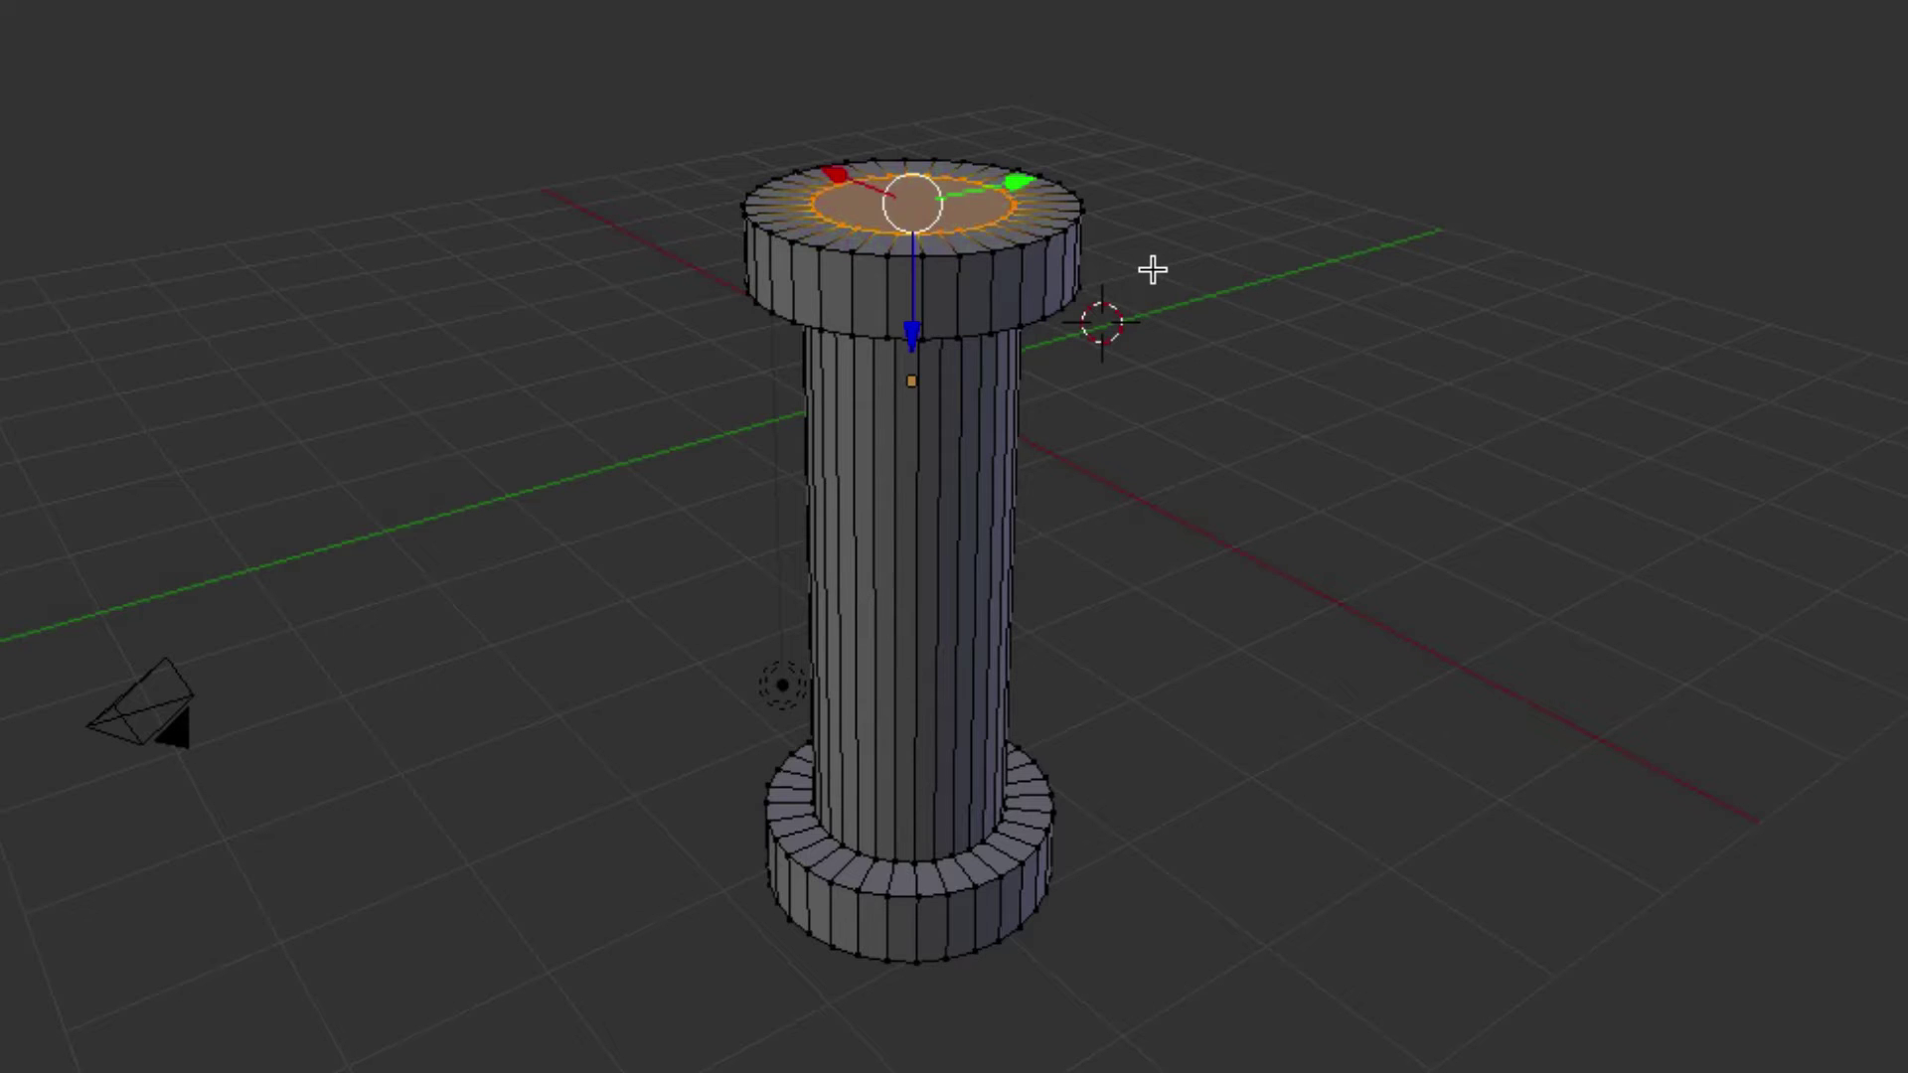
# Step: Extrude the inset inner face down into the column and check the hollow bore
pyautogui.press('e')
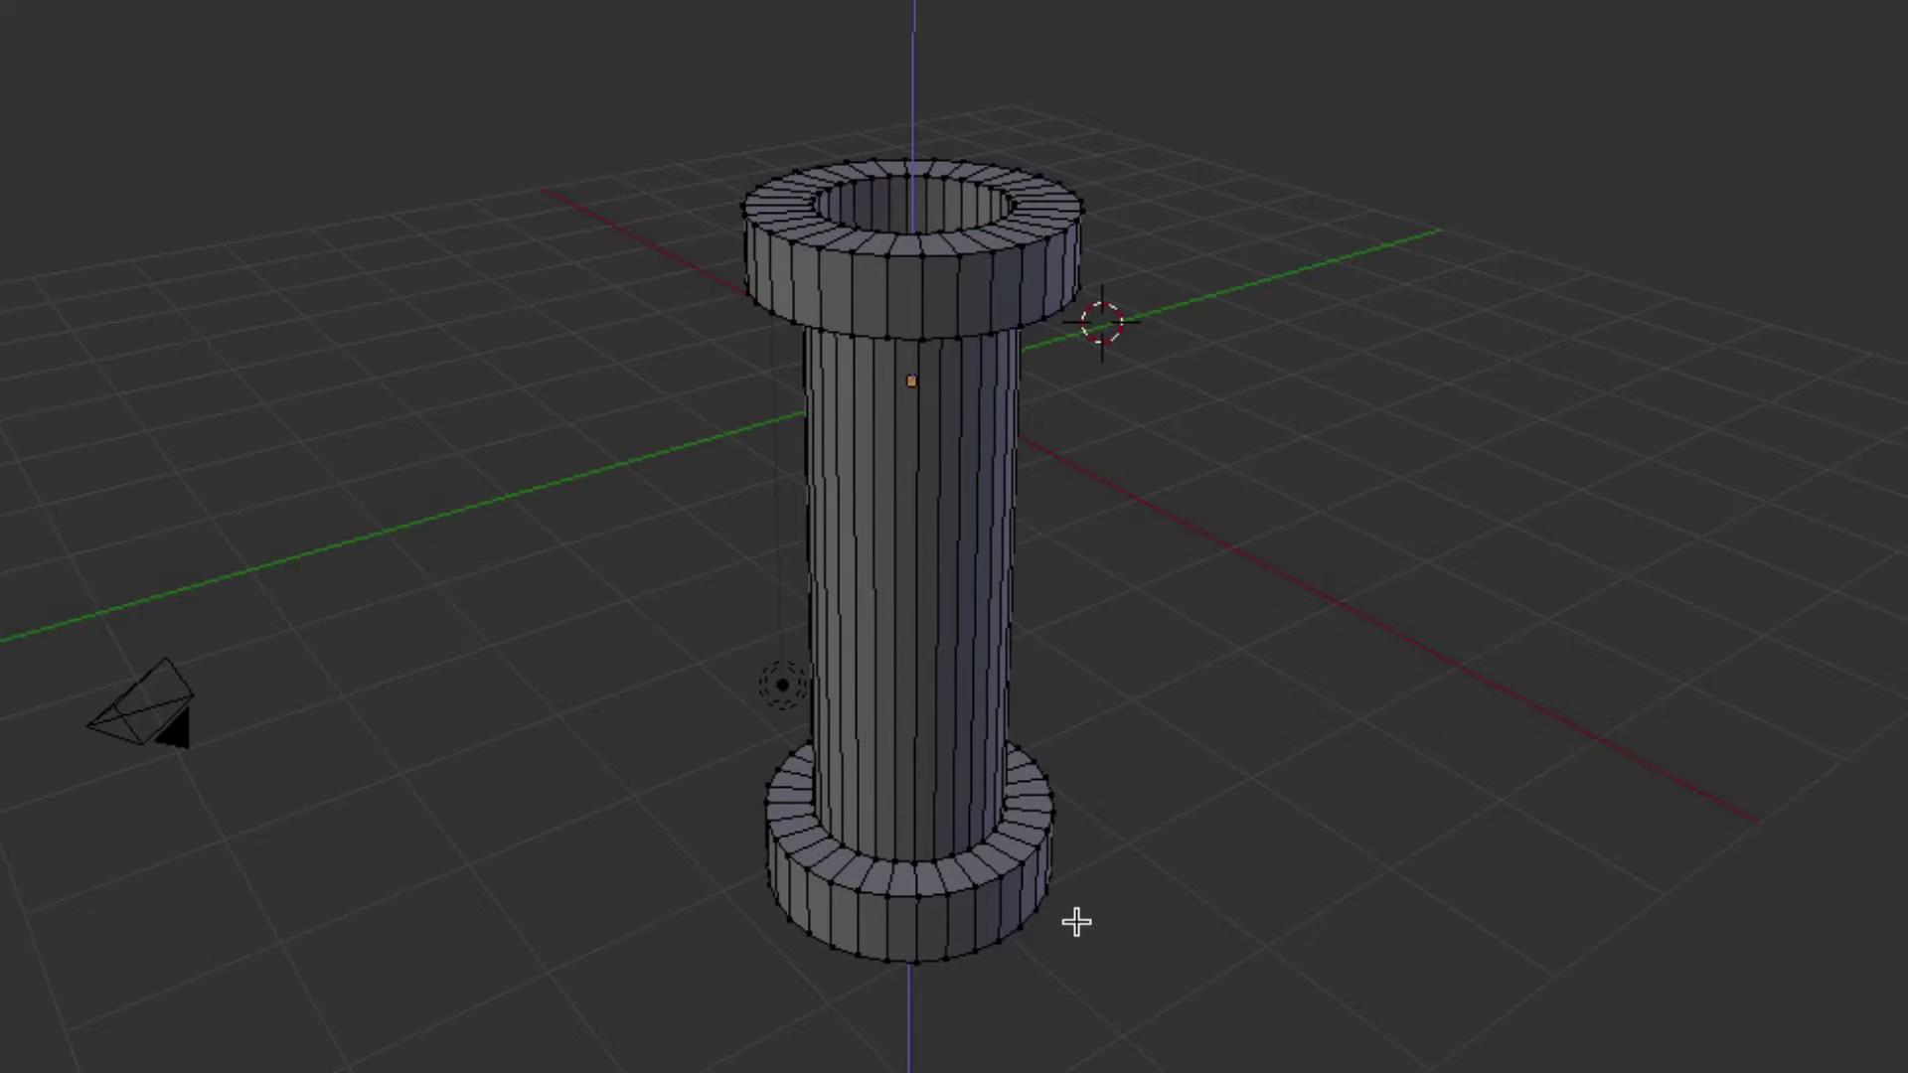
pyautogui.click(1077, 912)
pyautogui.moveTo(1157, 758); pyautogui.dragTo(1211, 610, button='middle')
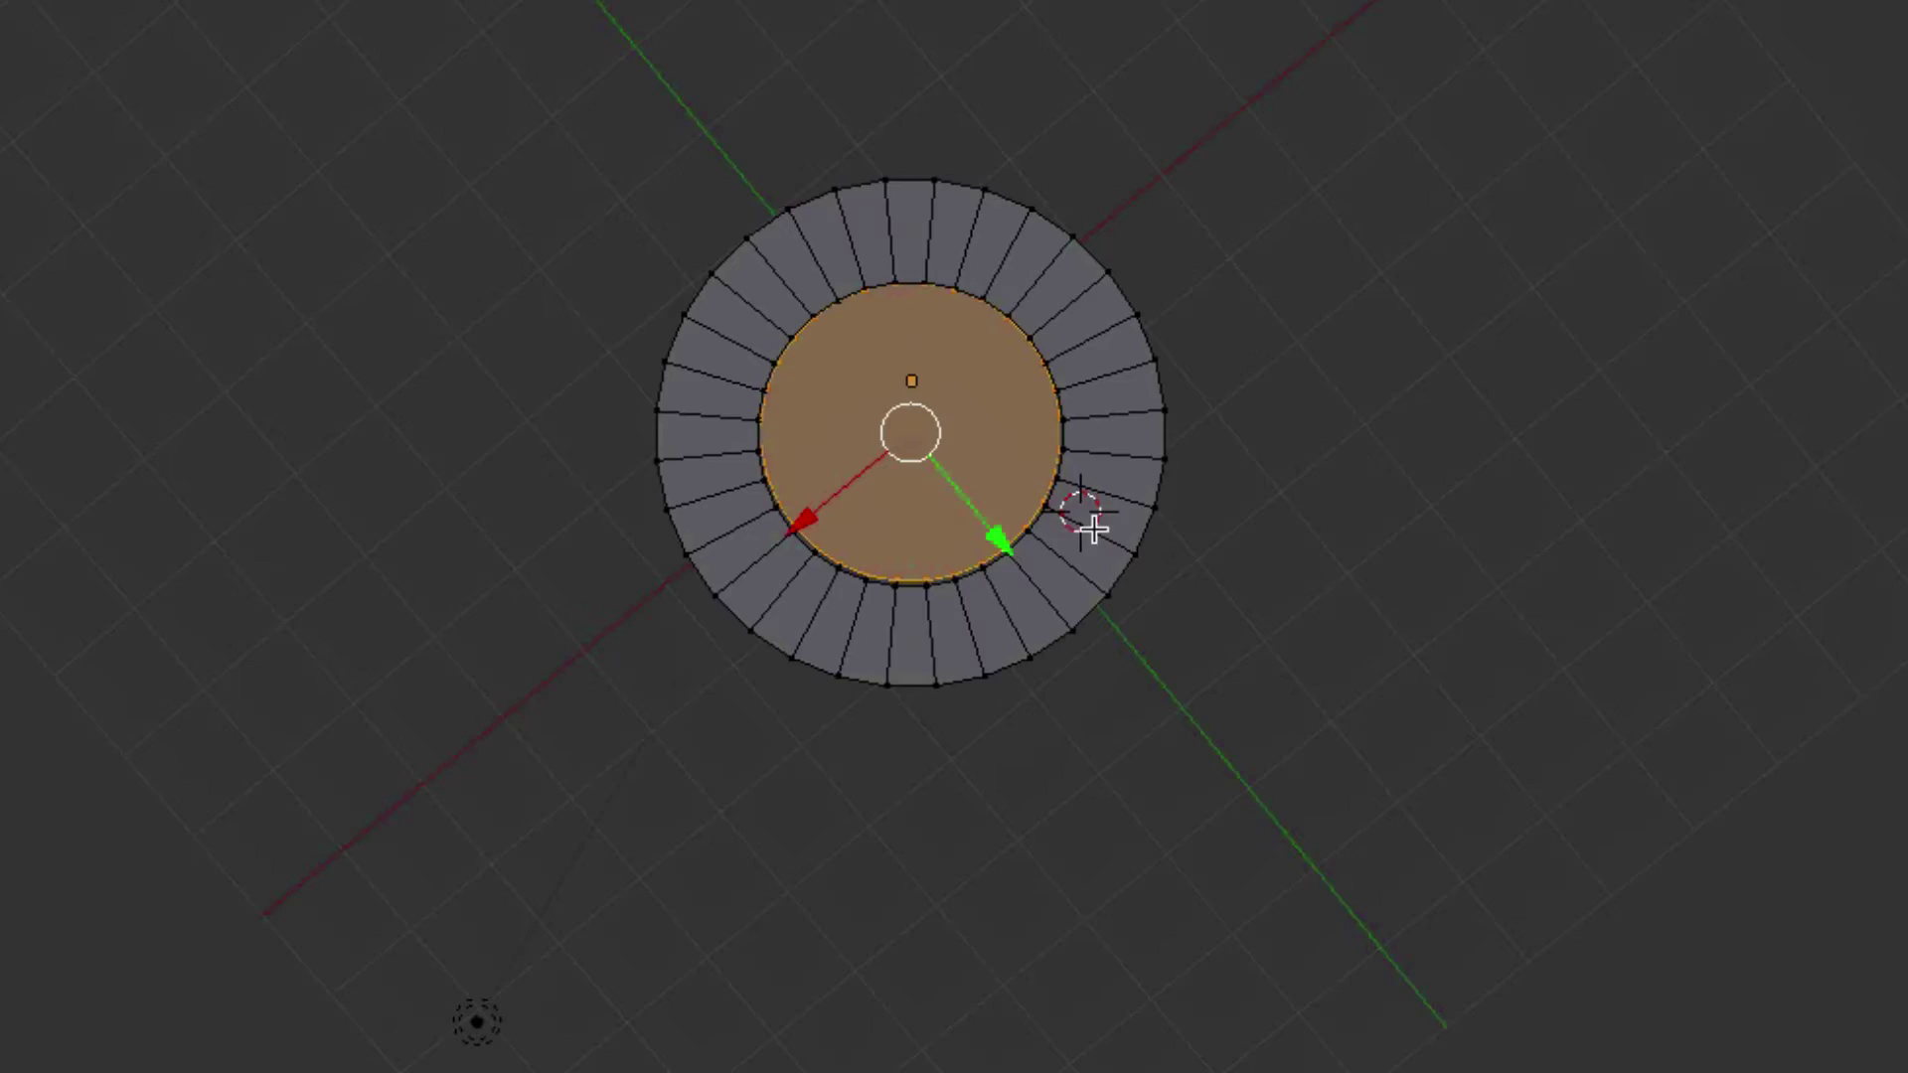
pyautogui.moveTo(1098, 520); pyautogui.dragTo(1124, 792, button='middle')
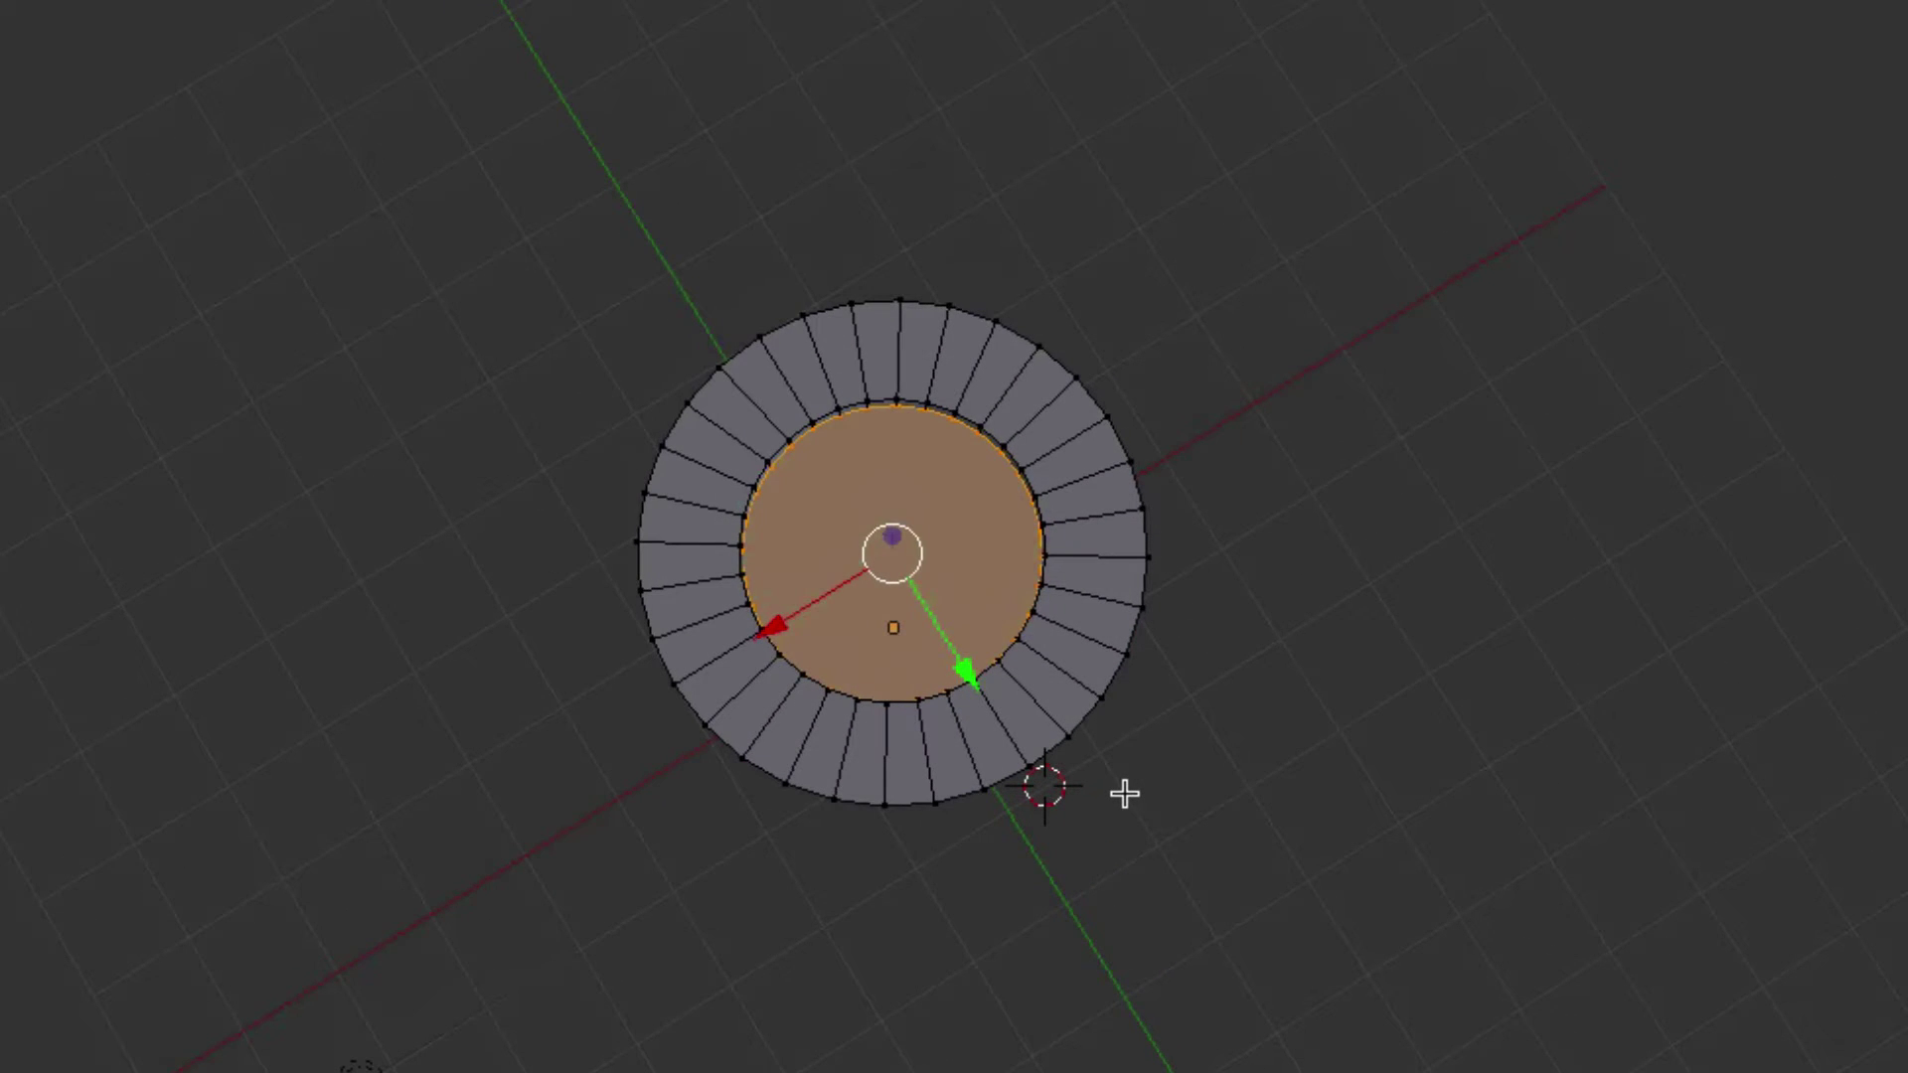
pyautogui.moveTo(1226, 758); pyautogui.dragTo(1224, 761, button='middle')
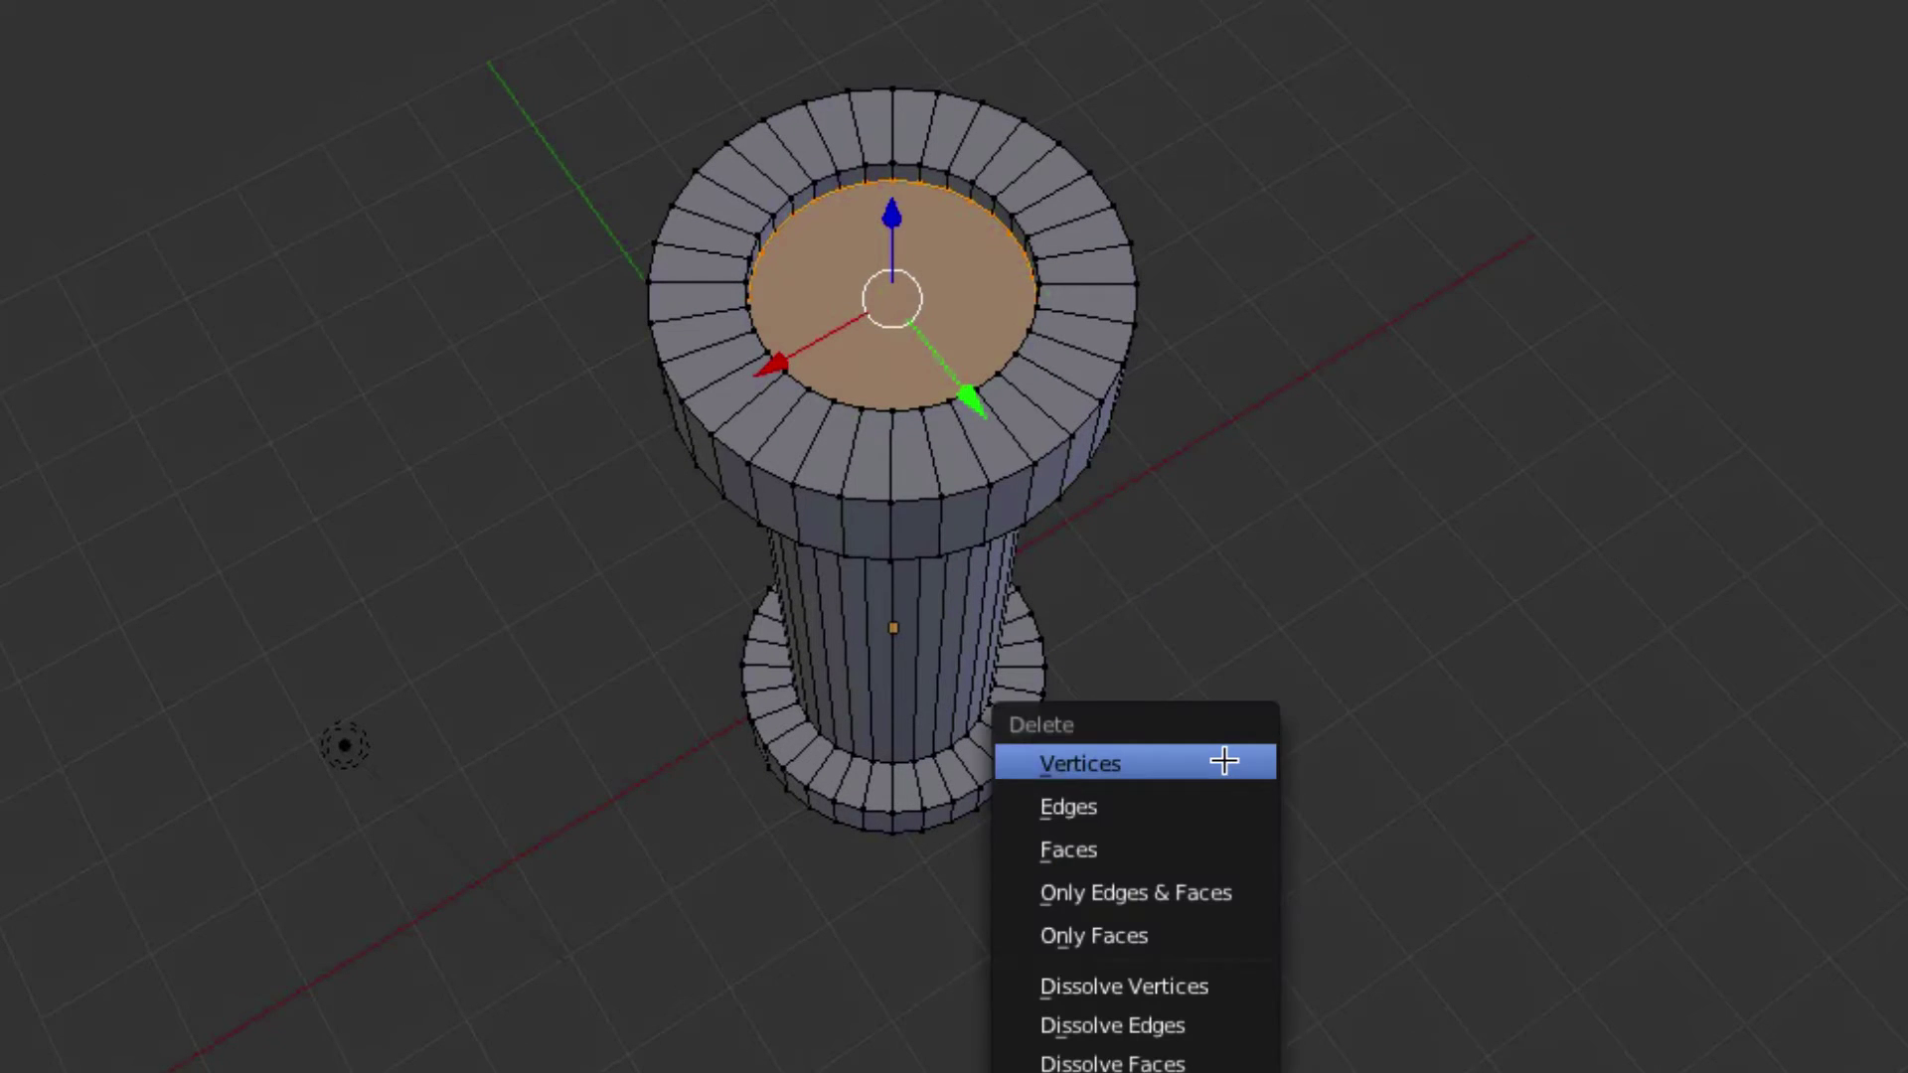
# Step: Delete the sunken top cap face to open the upper end of the bore
pyautogui.click(1142, 852)
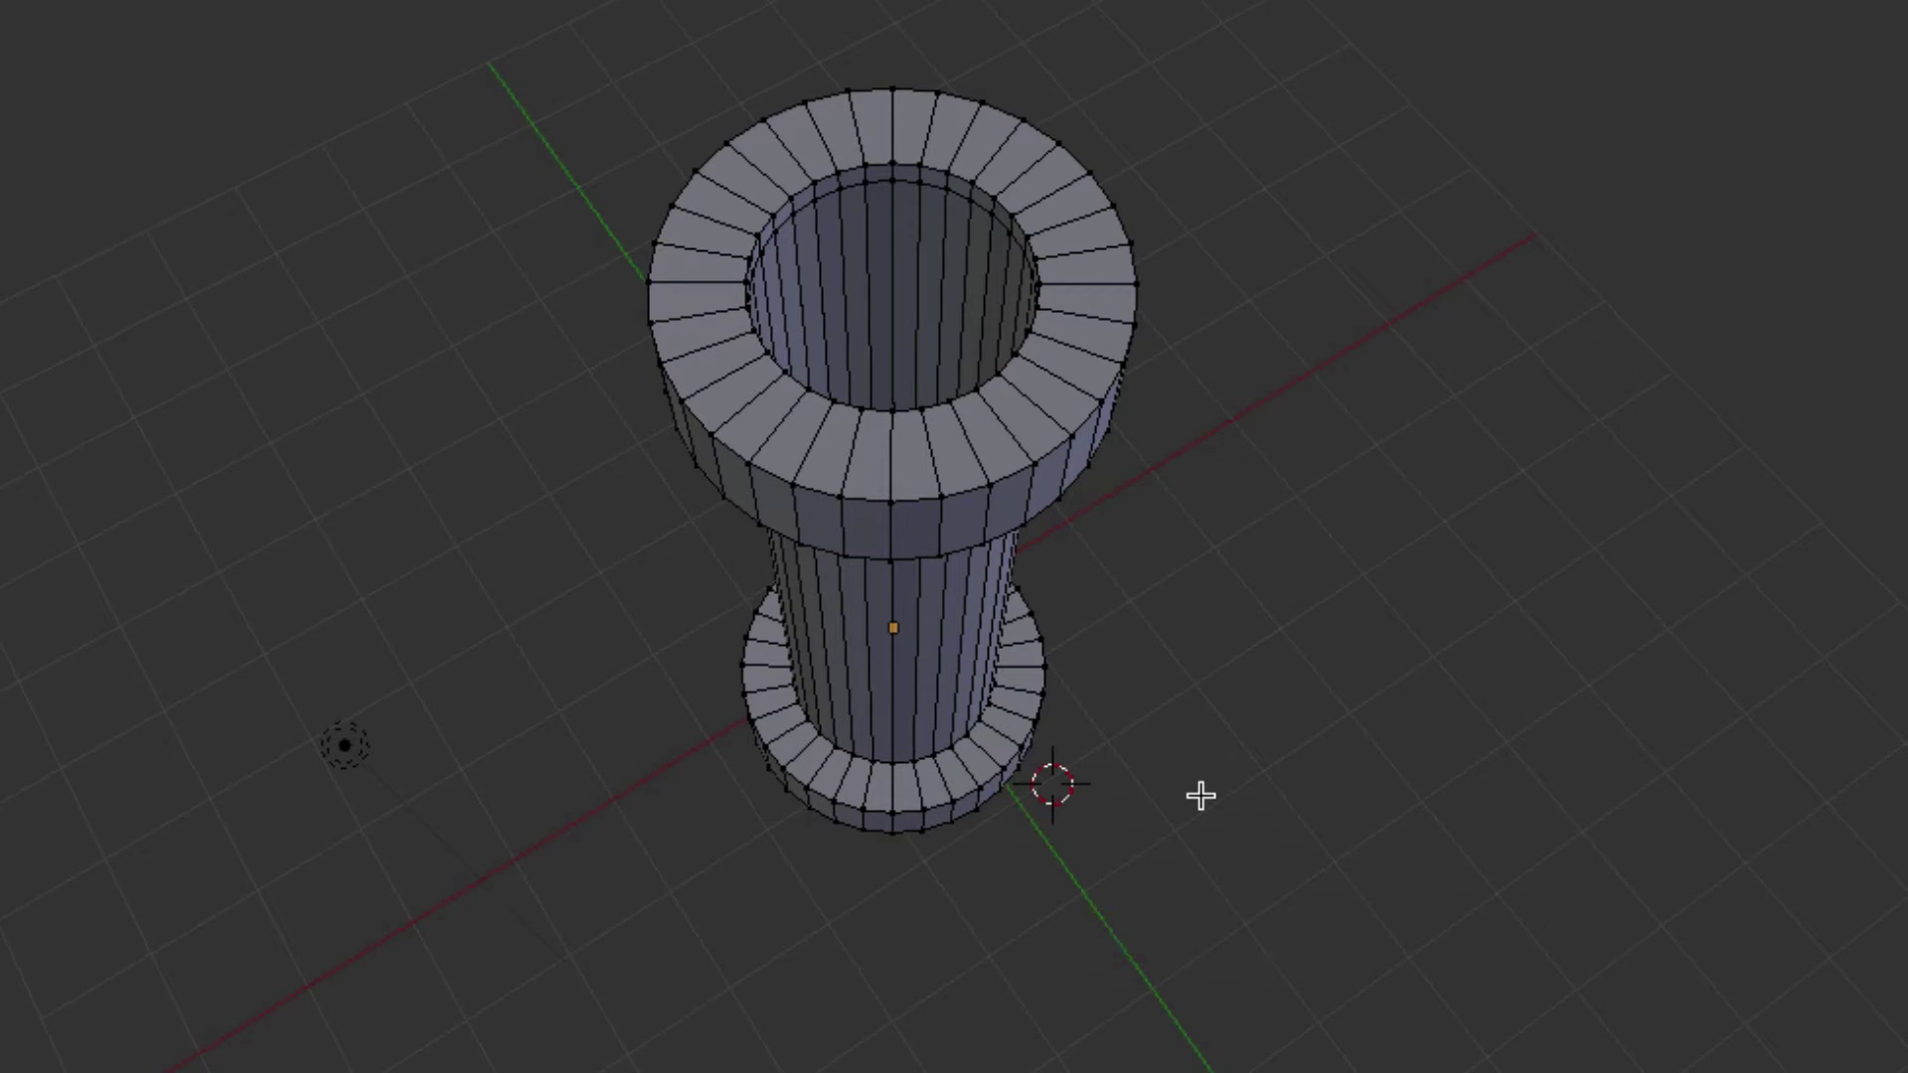
pyautogui.press('KP_1')
pyautogui.press('Home')
pyautogui.press('KP_8')
pyautogui.scroll(2, 1200, 812)
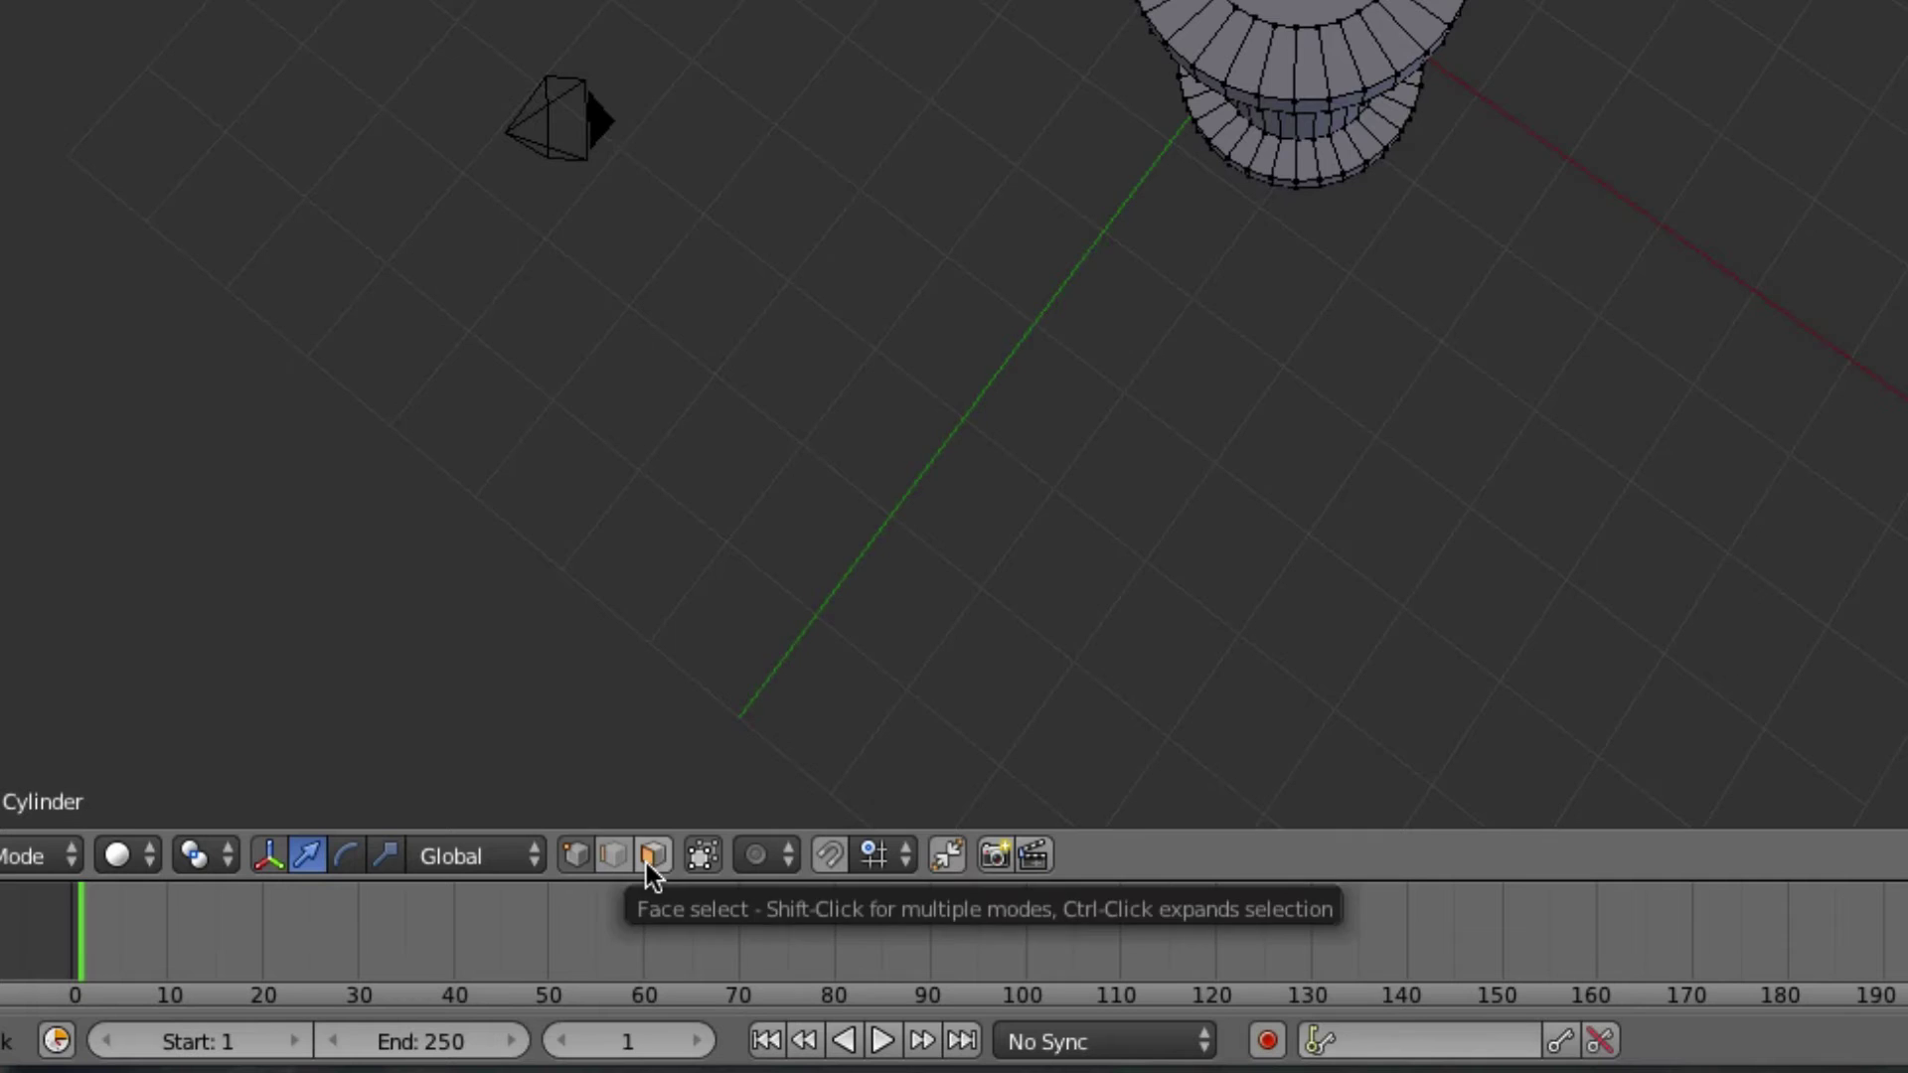
# Step: In Face select mode, delete the bottom inner faces so the tube is open
pyautogui.click(651, 856)
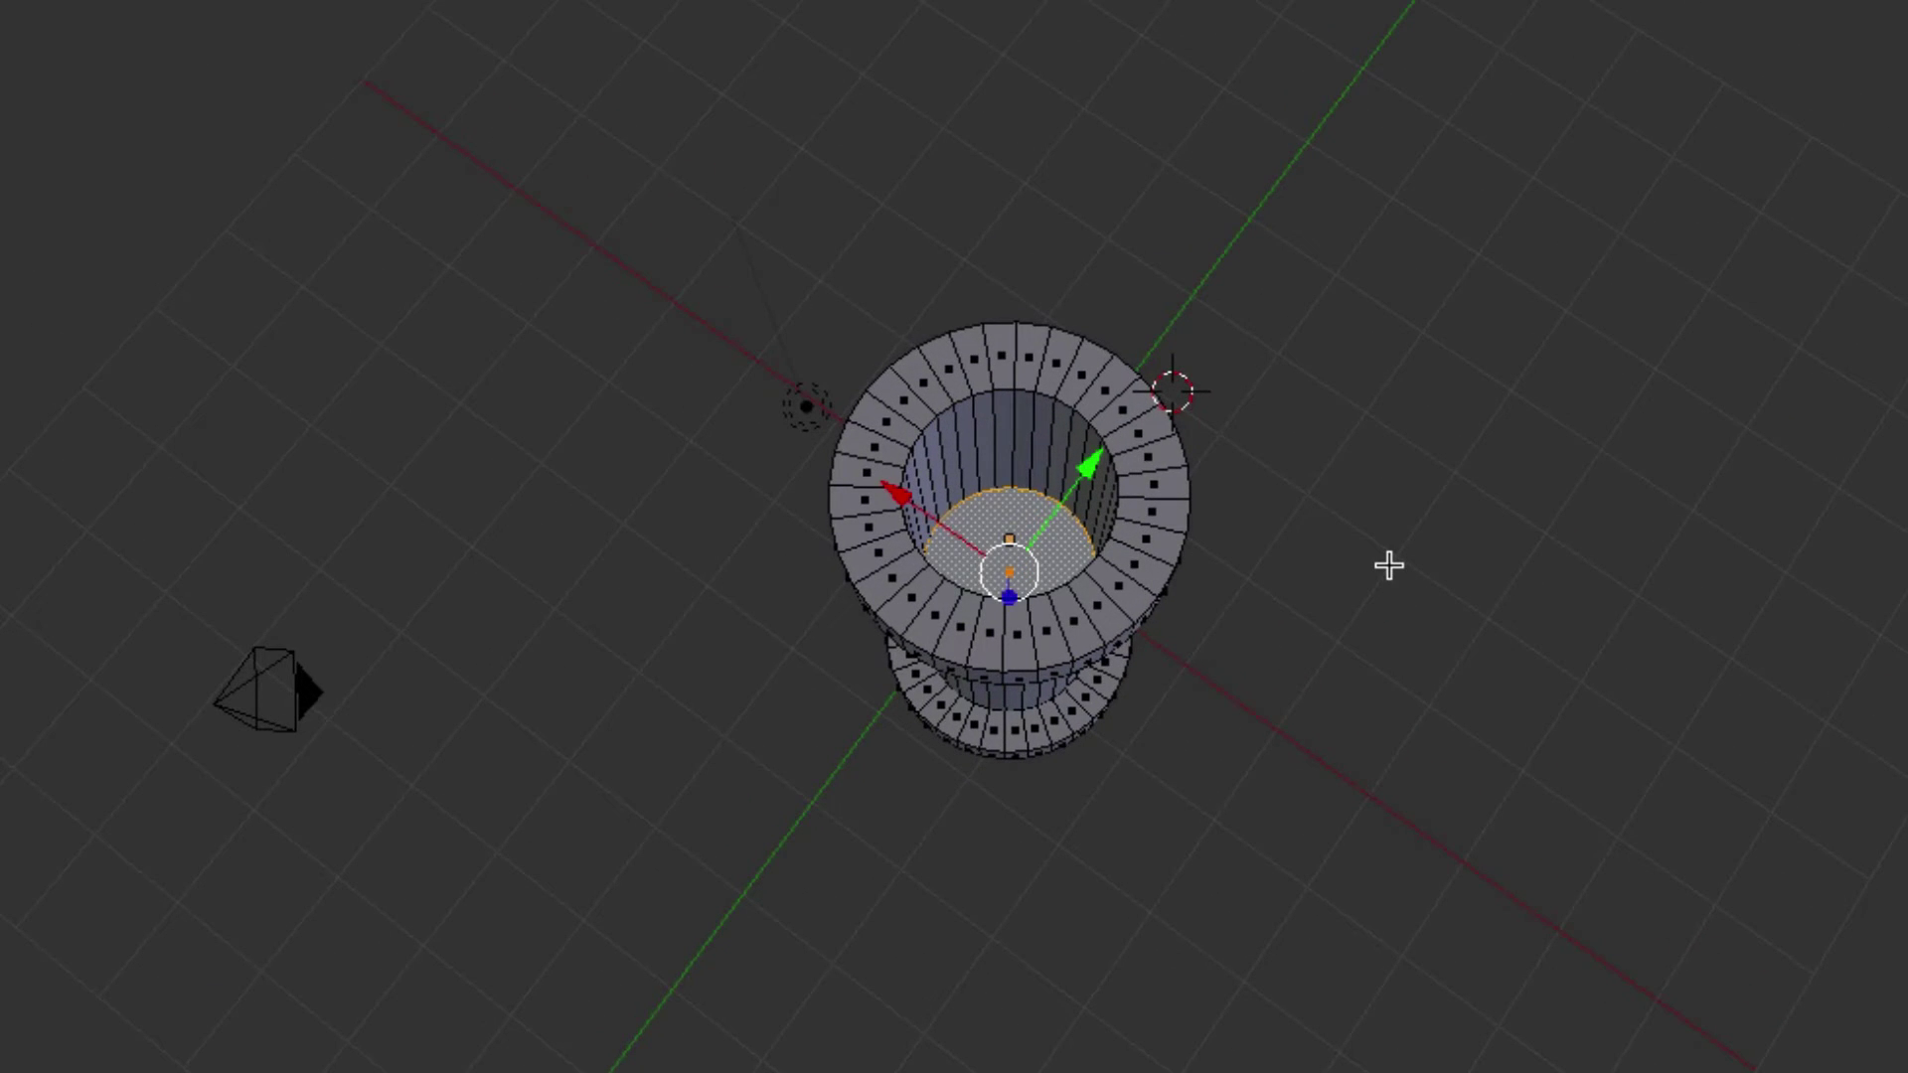
pyautogui.press('x')
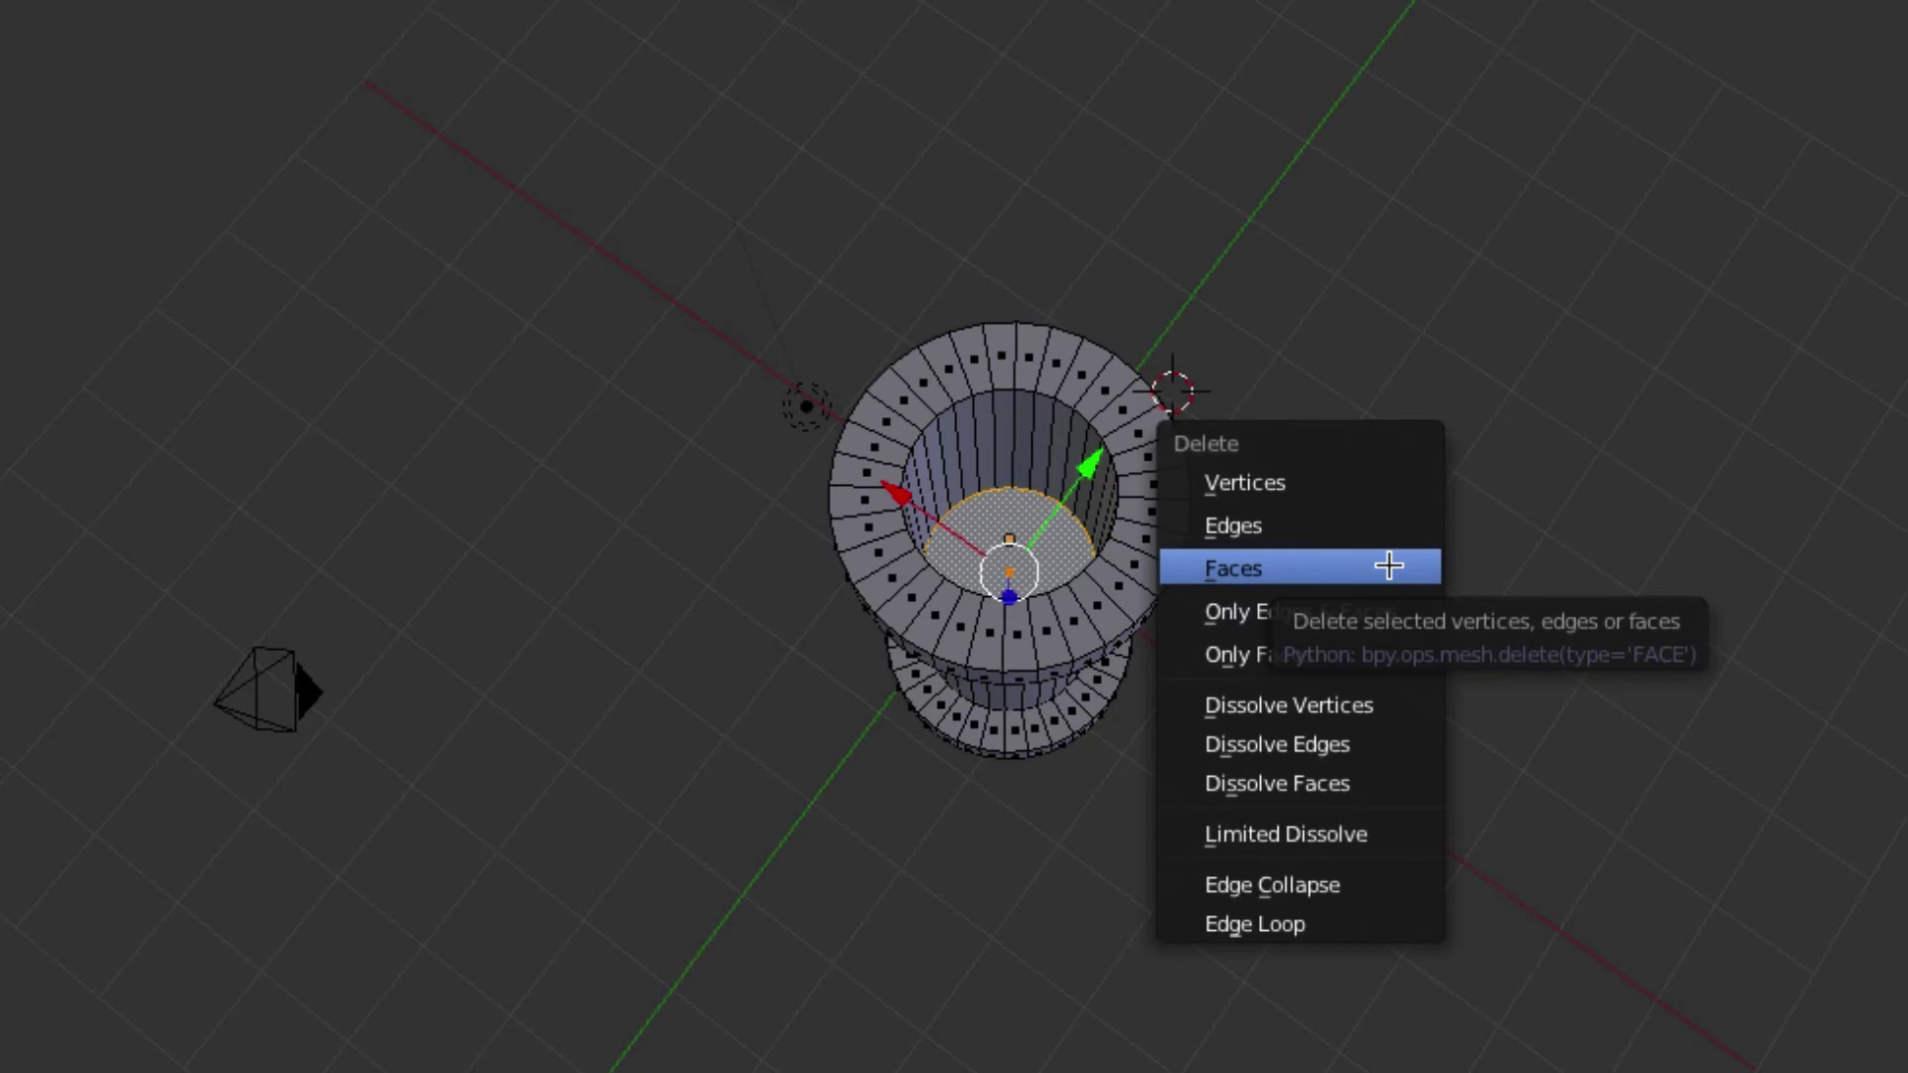
pyautogui.click(1388, 566)
pyautogui.press('KP_8')
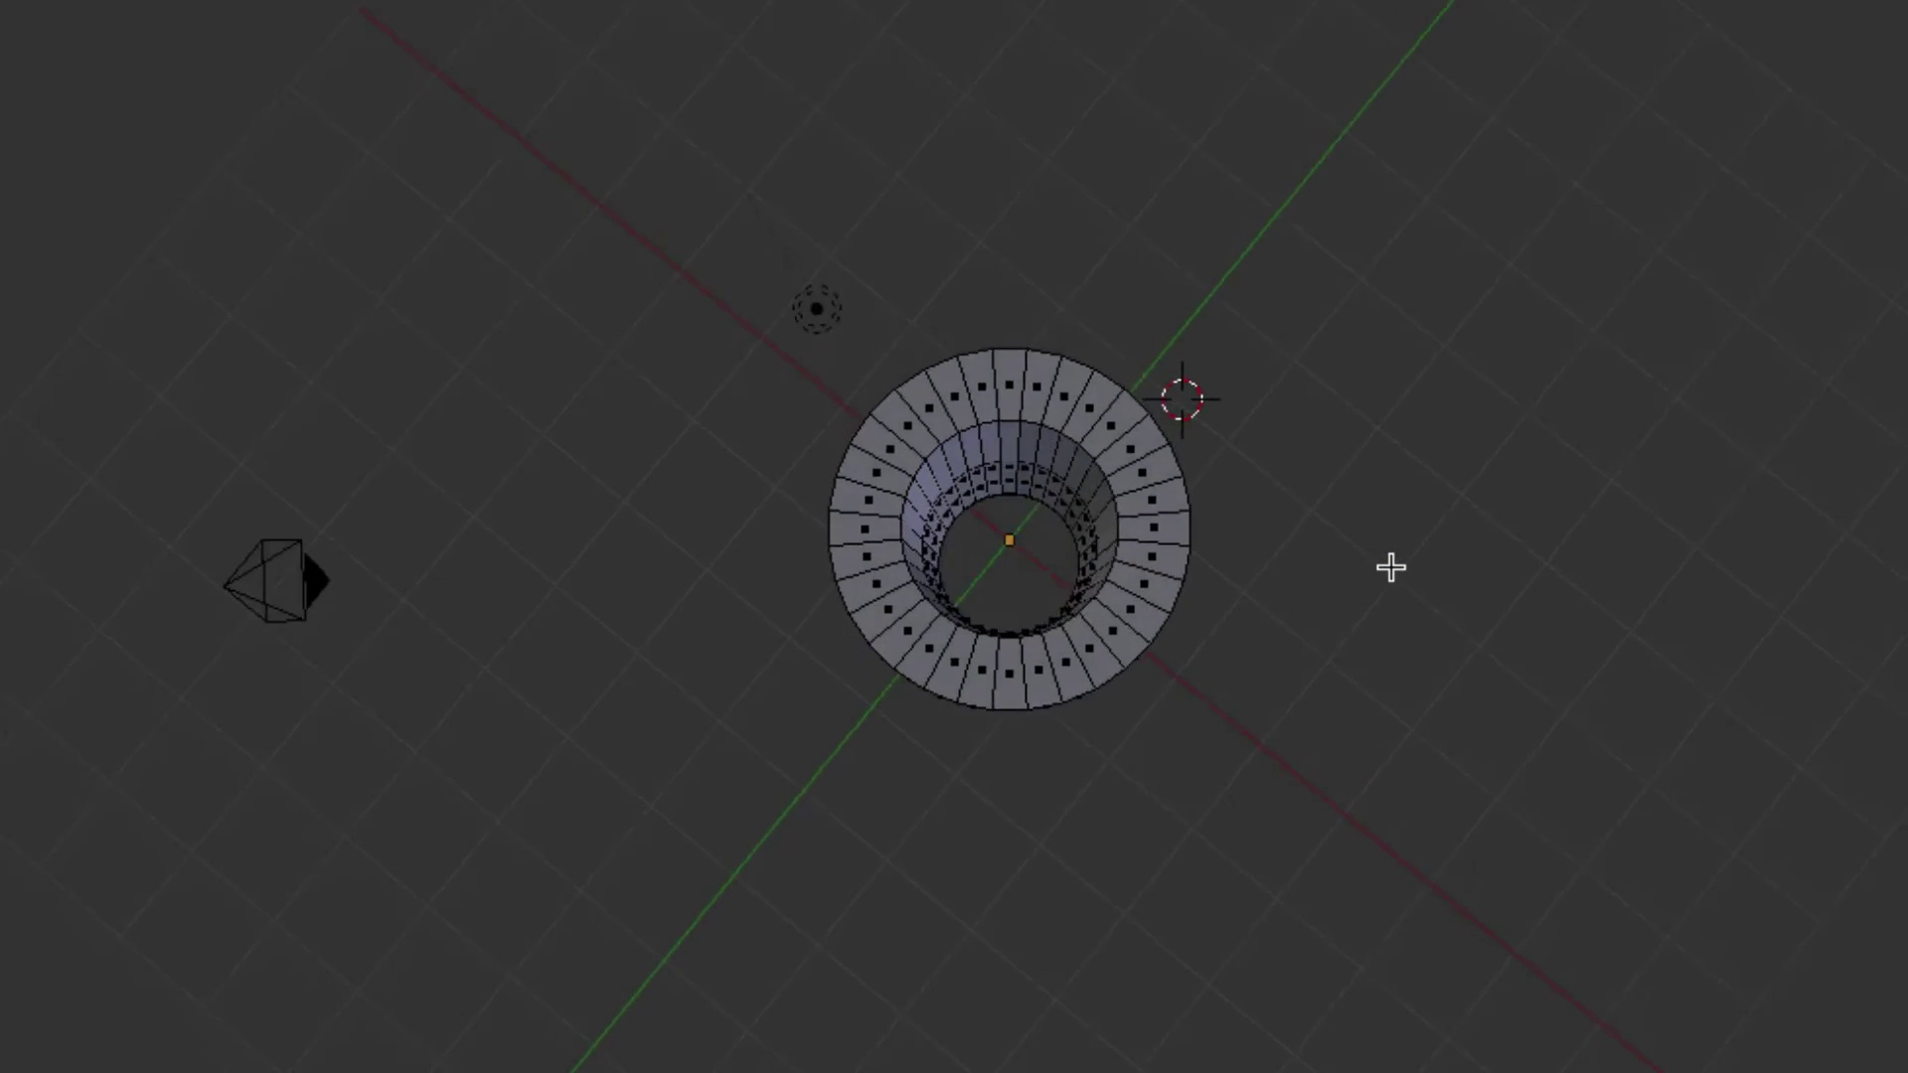
pyautogui.press('KP_8')
pyautogui.press('KP_8')
pyautogui.press('KP_8')
pyautogui.press('KP_8')
pyautogui.press('KP_8')
pyautogui.press('KP_8')
pyautogui.press('KP_8')
pyautogui.press('KP_8')
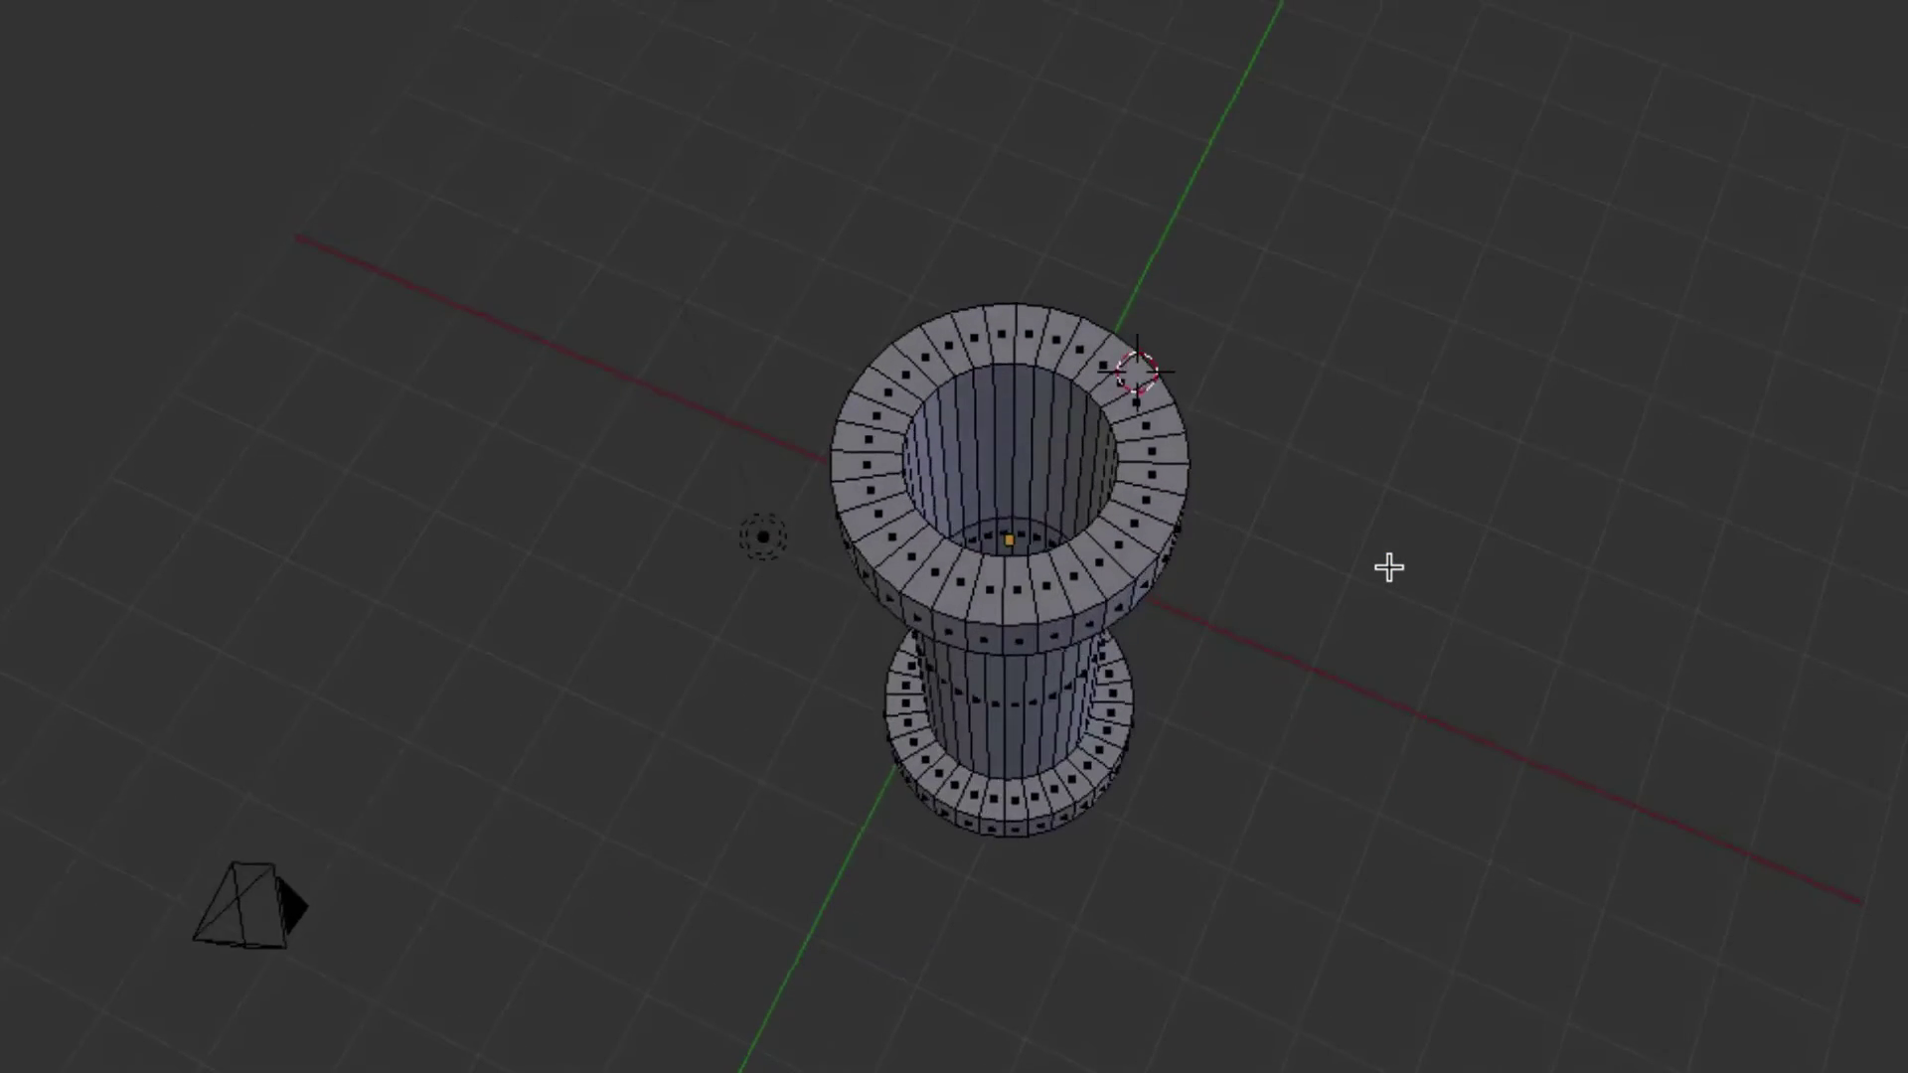
pyautogui.press('KP_8')
pyautogui.press('KP_8')
pyautogui.press('KP_8')
pyautogui.press('KP_8')
pyautogui.press('KP_8')
pyautogui.press('KP_8')
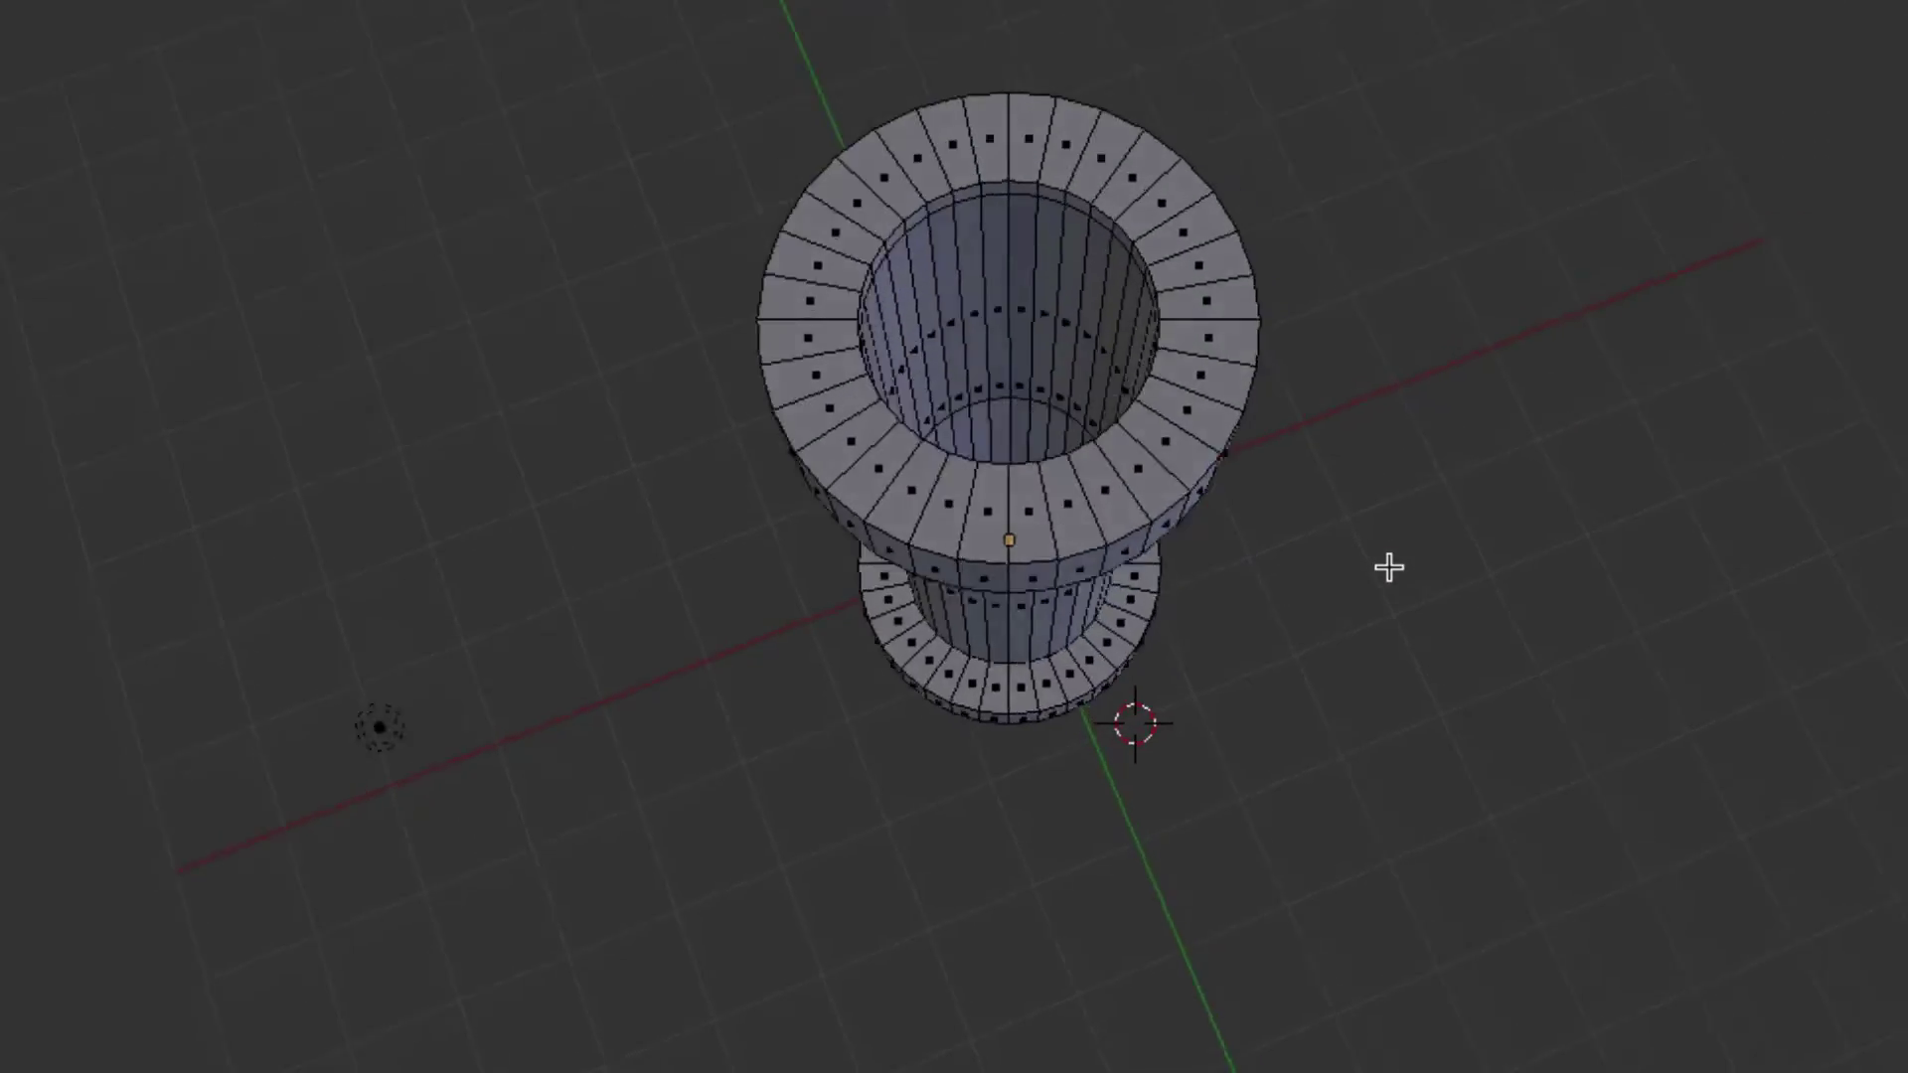
pyautogui.press('KP_8')
pyautogui.press('KP_8')
pyautogui.press('KP_8')
pyautogui.press('KP_8')
pyautogui.press('KP_8')
pyautogui.press('KP_8')
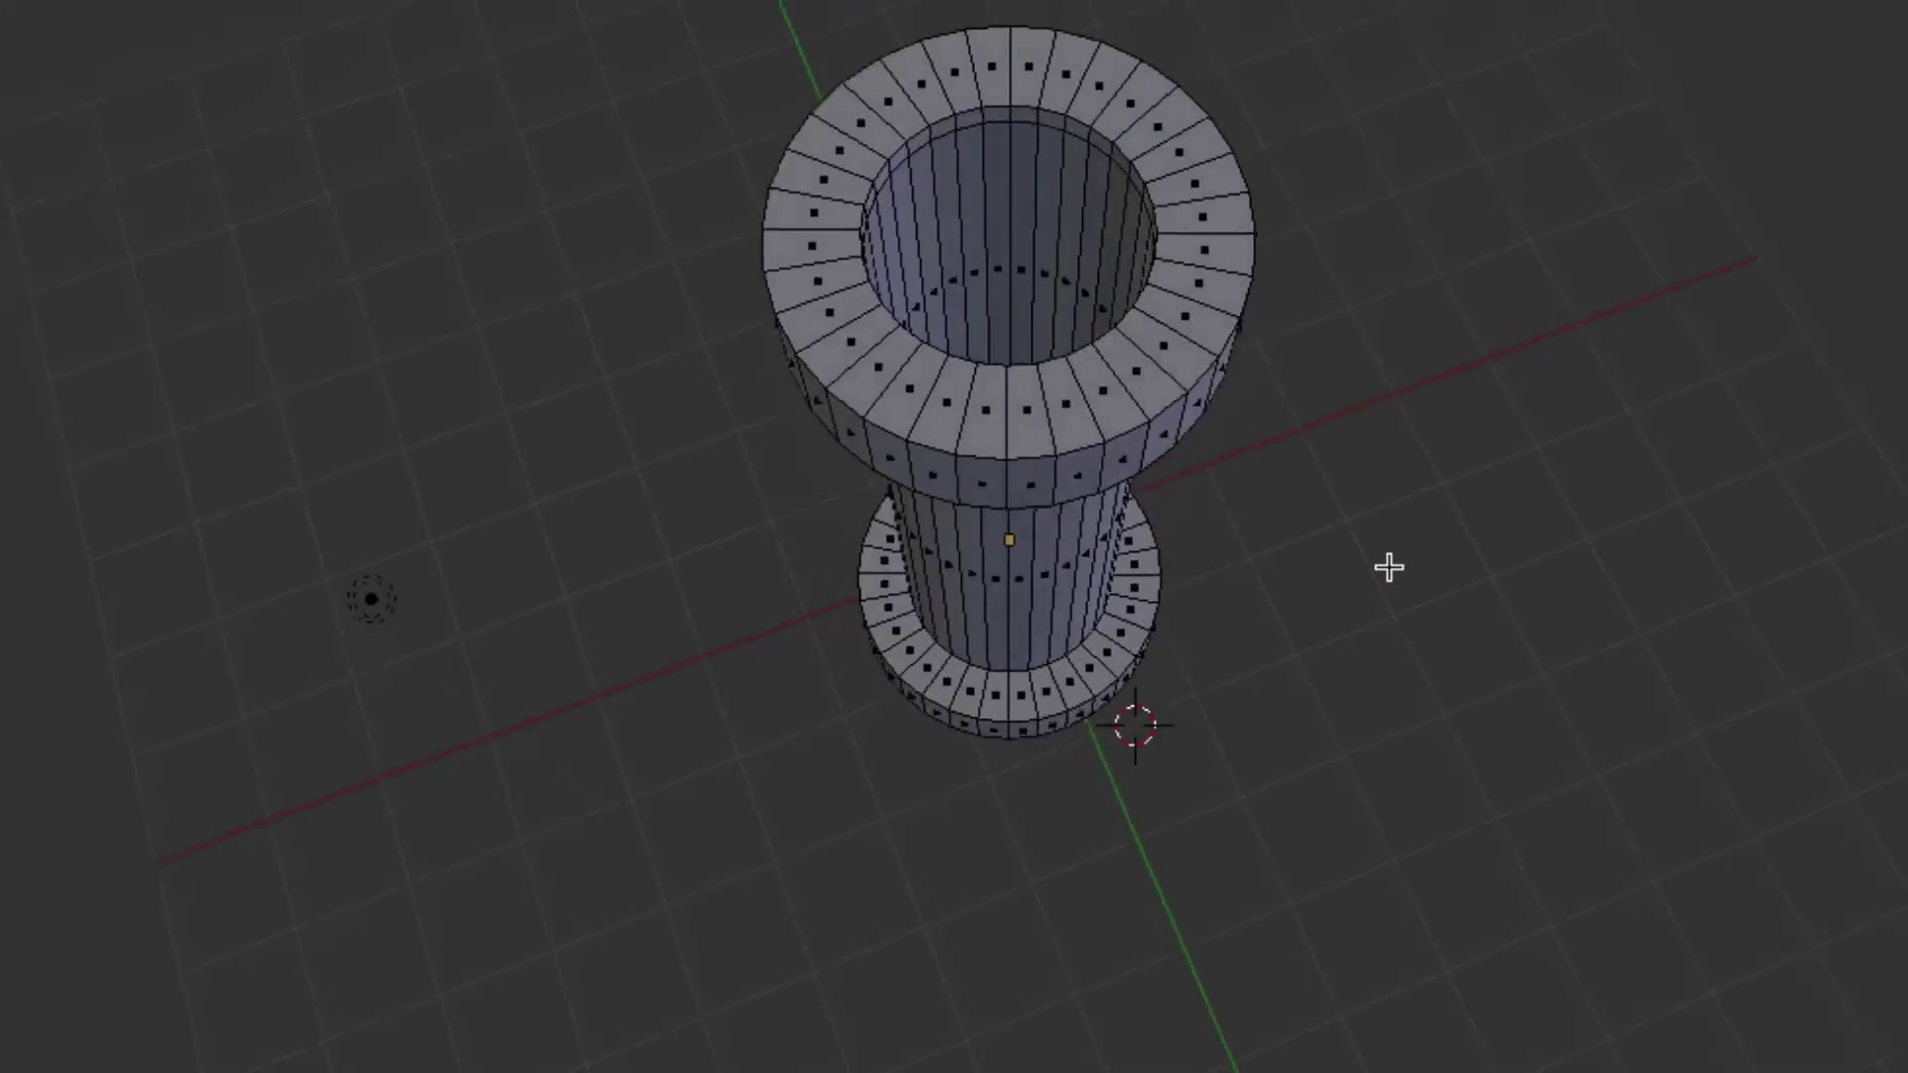
pyautogui.press('KP_8')
pyautogui.press('KP_8')
pyautogui.press('KP_8')
pyautogui.press('KP_8')
pyautogui.press('KP_8')
pyautogui.press('KP_8')
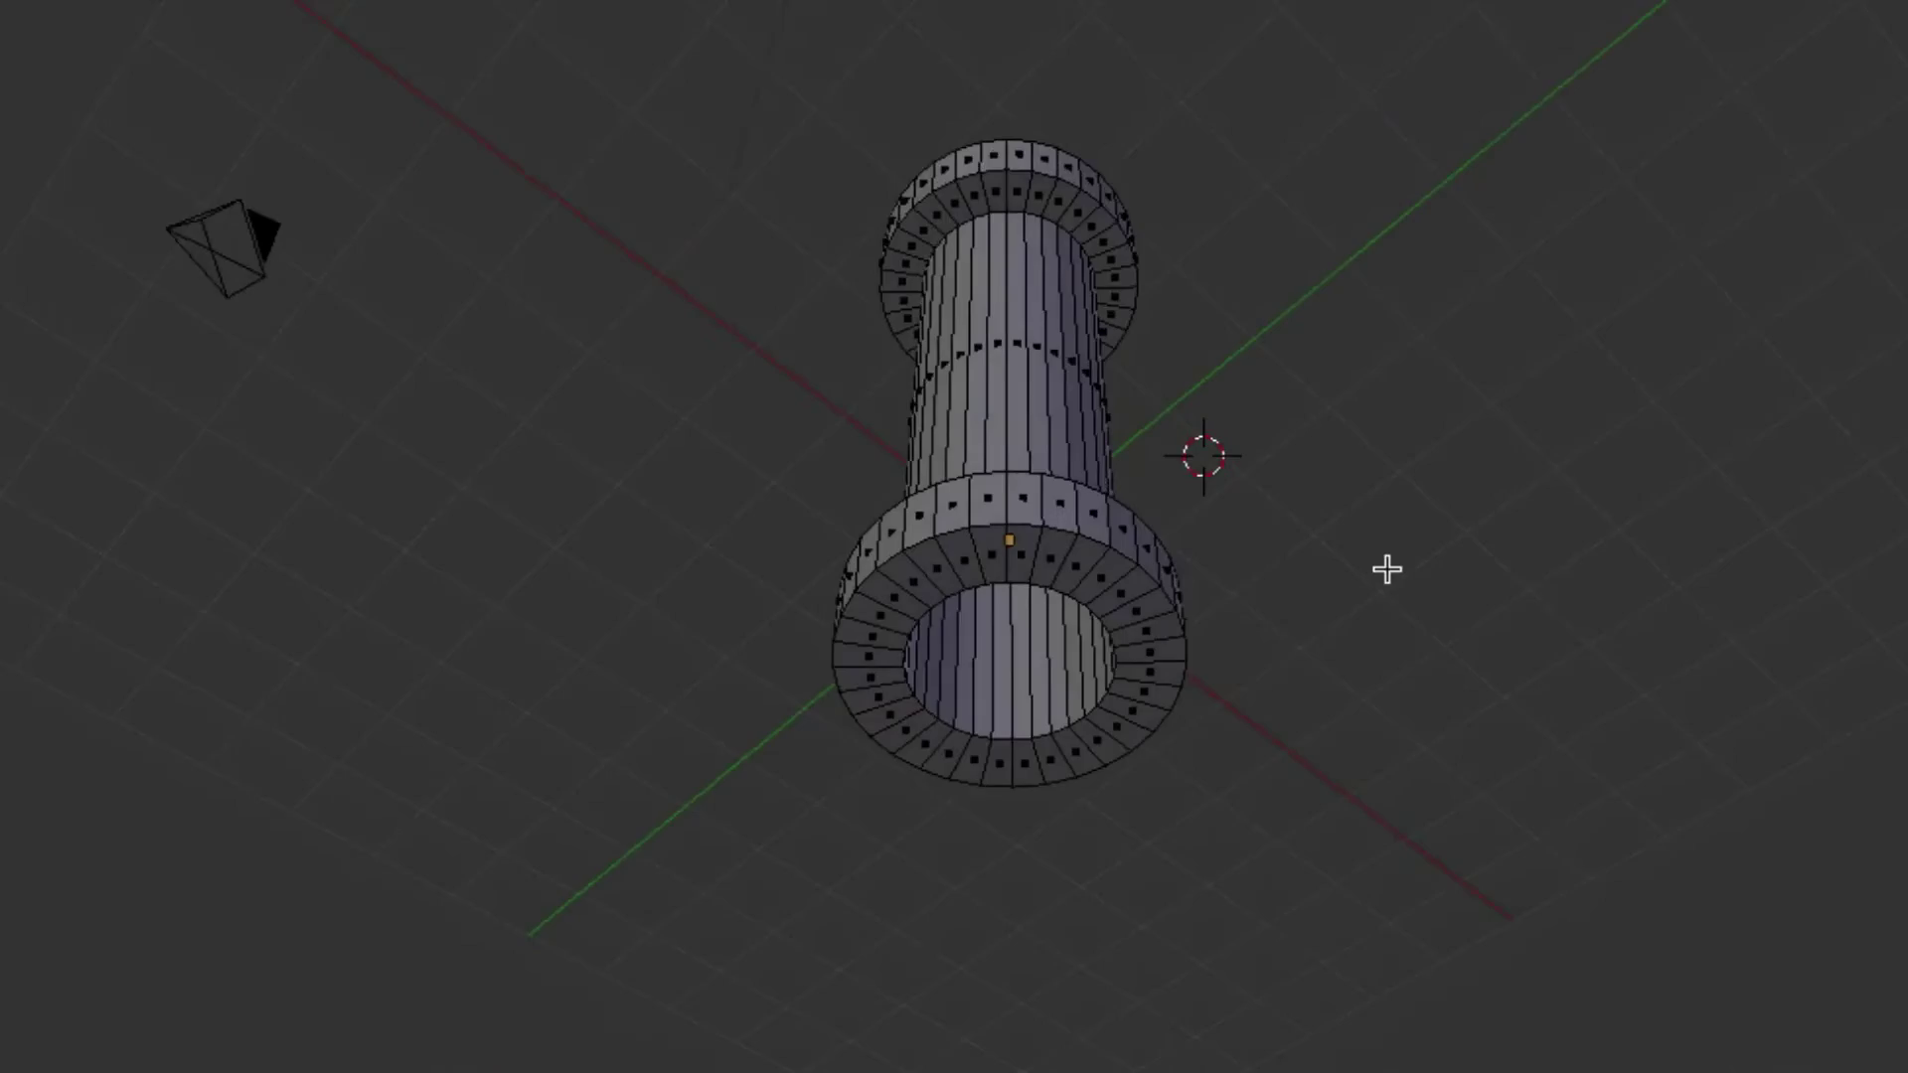
pyautogui.press('KP_8')
pyautogui.press('KP_8')
pyautogui.press('KP_8')
pyautogui.press('KP_8')
pyautogui.press('KP_8')
pyautogui.press('KP_8')
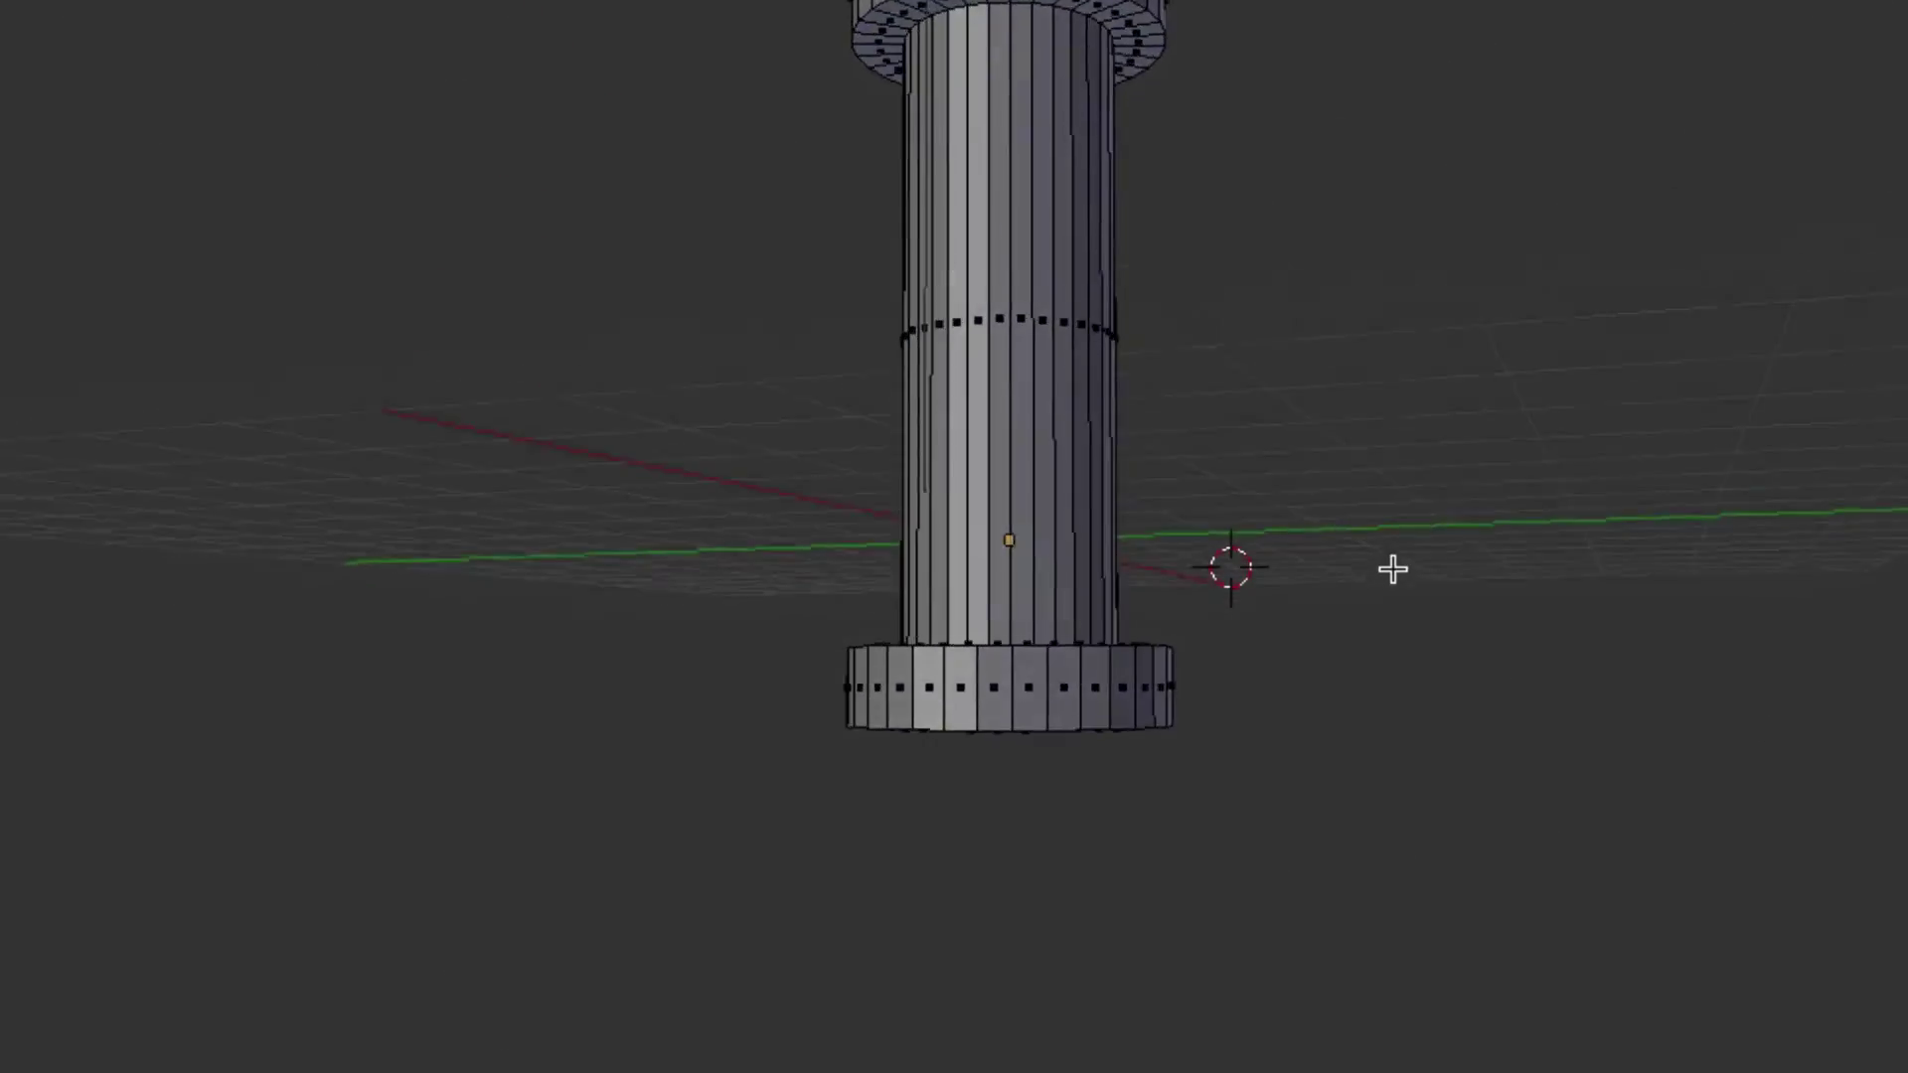
pyautogui.press('KP_8')
pyautogui.press('KP_8')
pyautogui.press('KP_8')
pyautogui.press('KP_8')
pyautogui.press('KP_8')
pyautogui.press('KP_8')
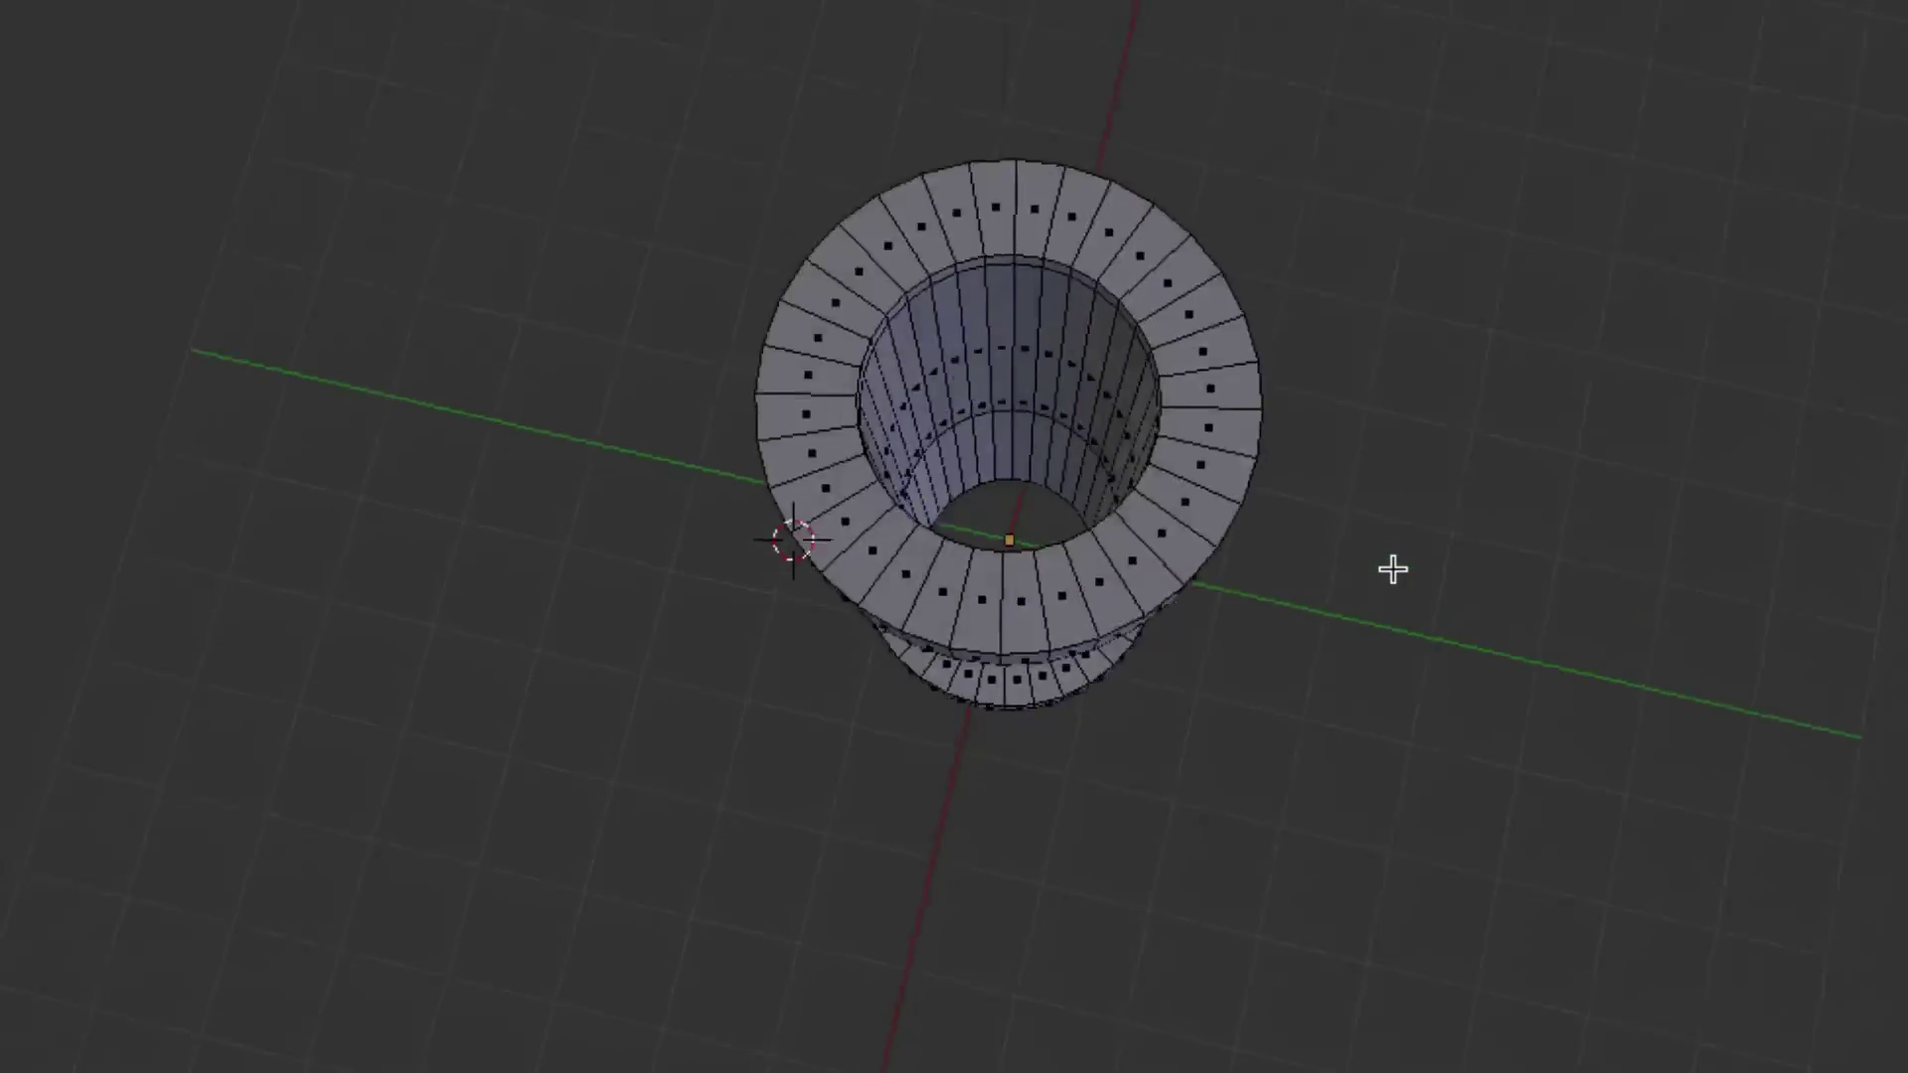
pyautogui.press('KP_6')
pyautogui.press('KP_6')
pyautogui.press('KP_6')
pyautogui.press('KP_6')
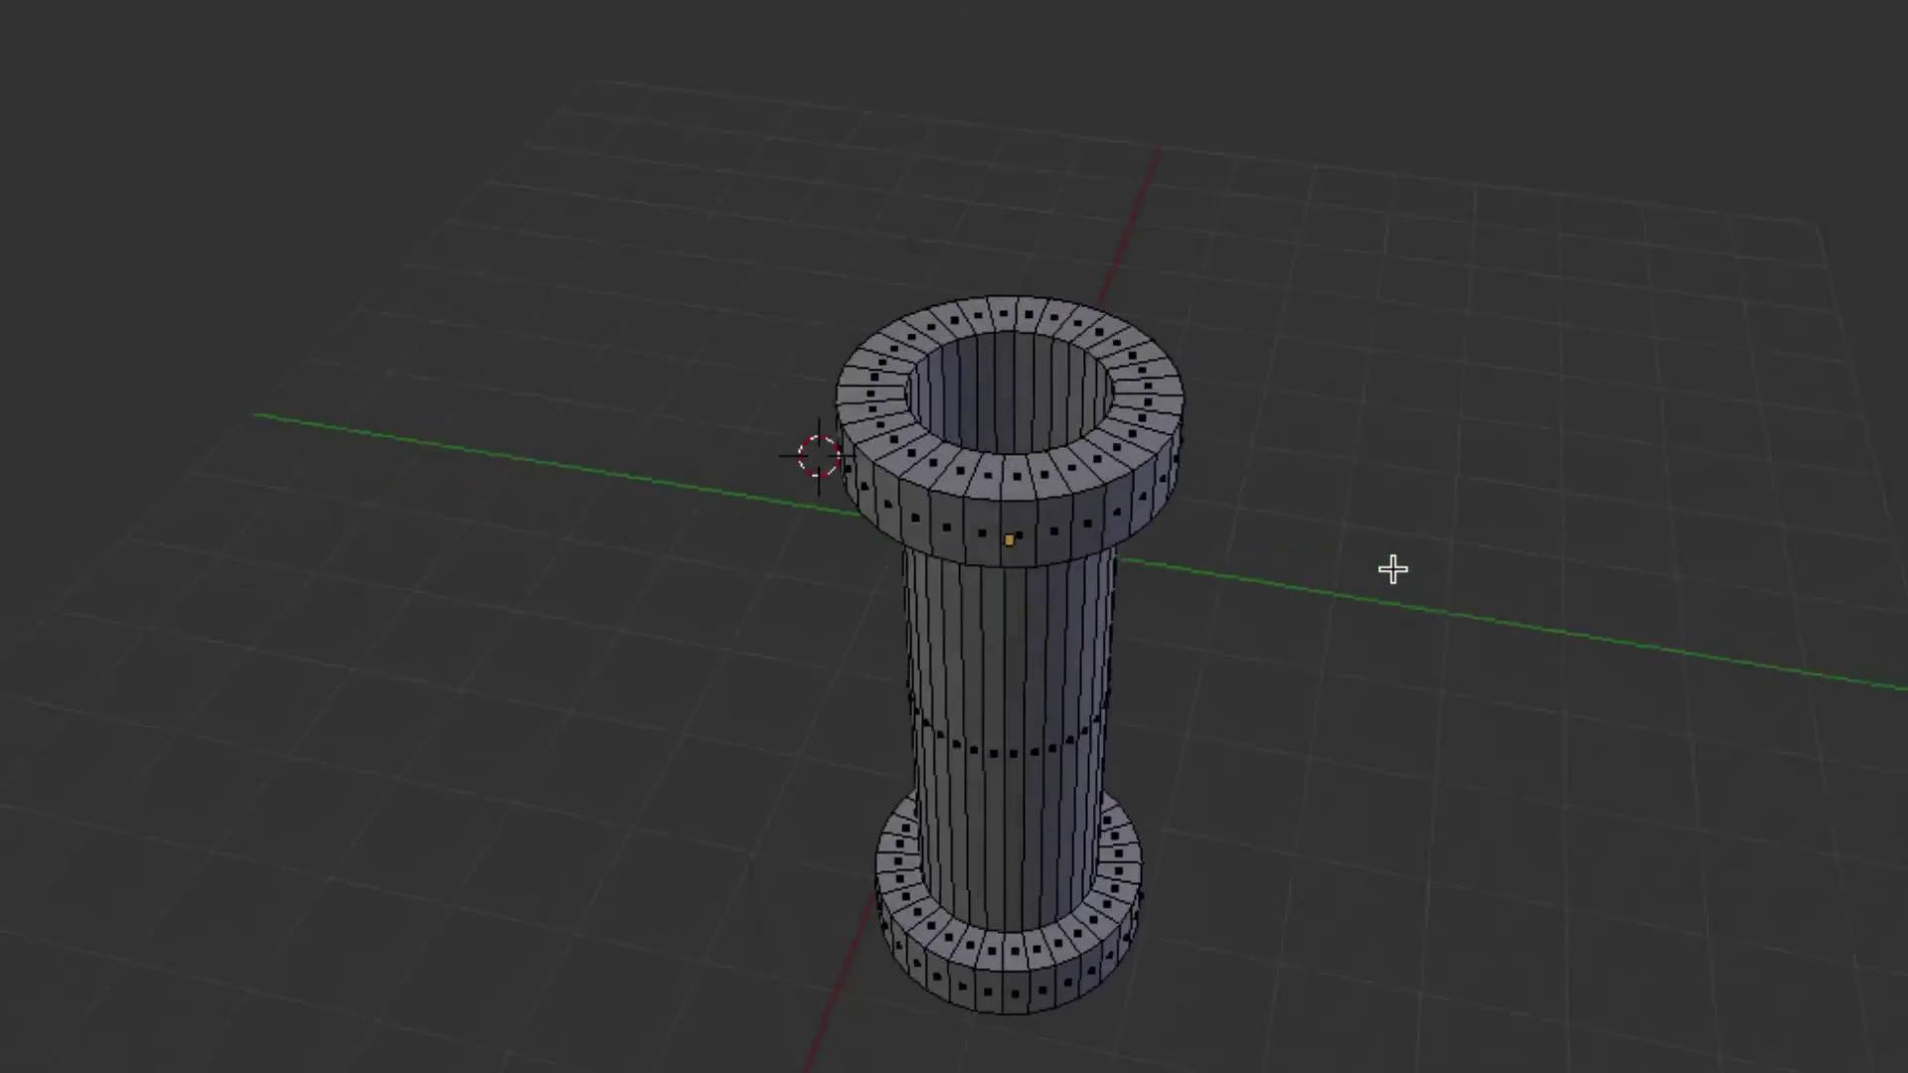
pyautogui.press('KP_6')
pyautogui.press('KP_6')
pyautogui.press('KP_6')
pyautogui.press('KP_6')
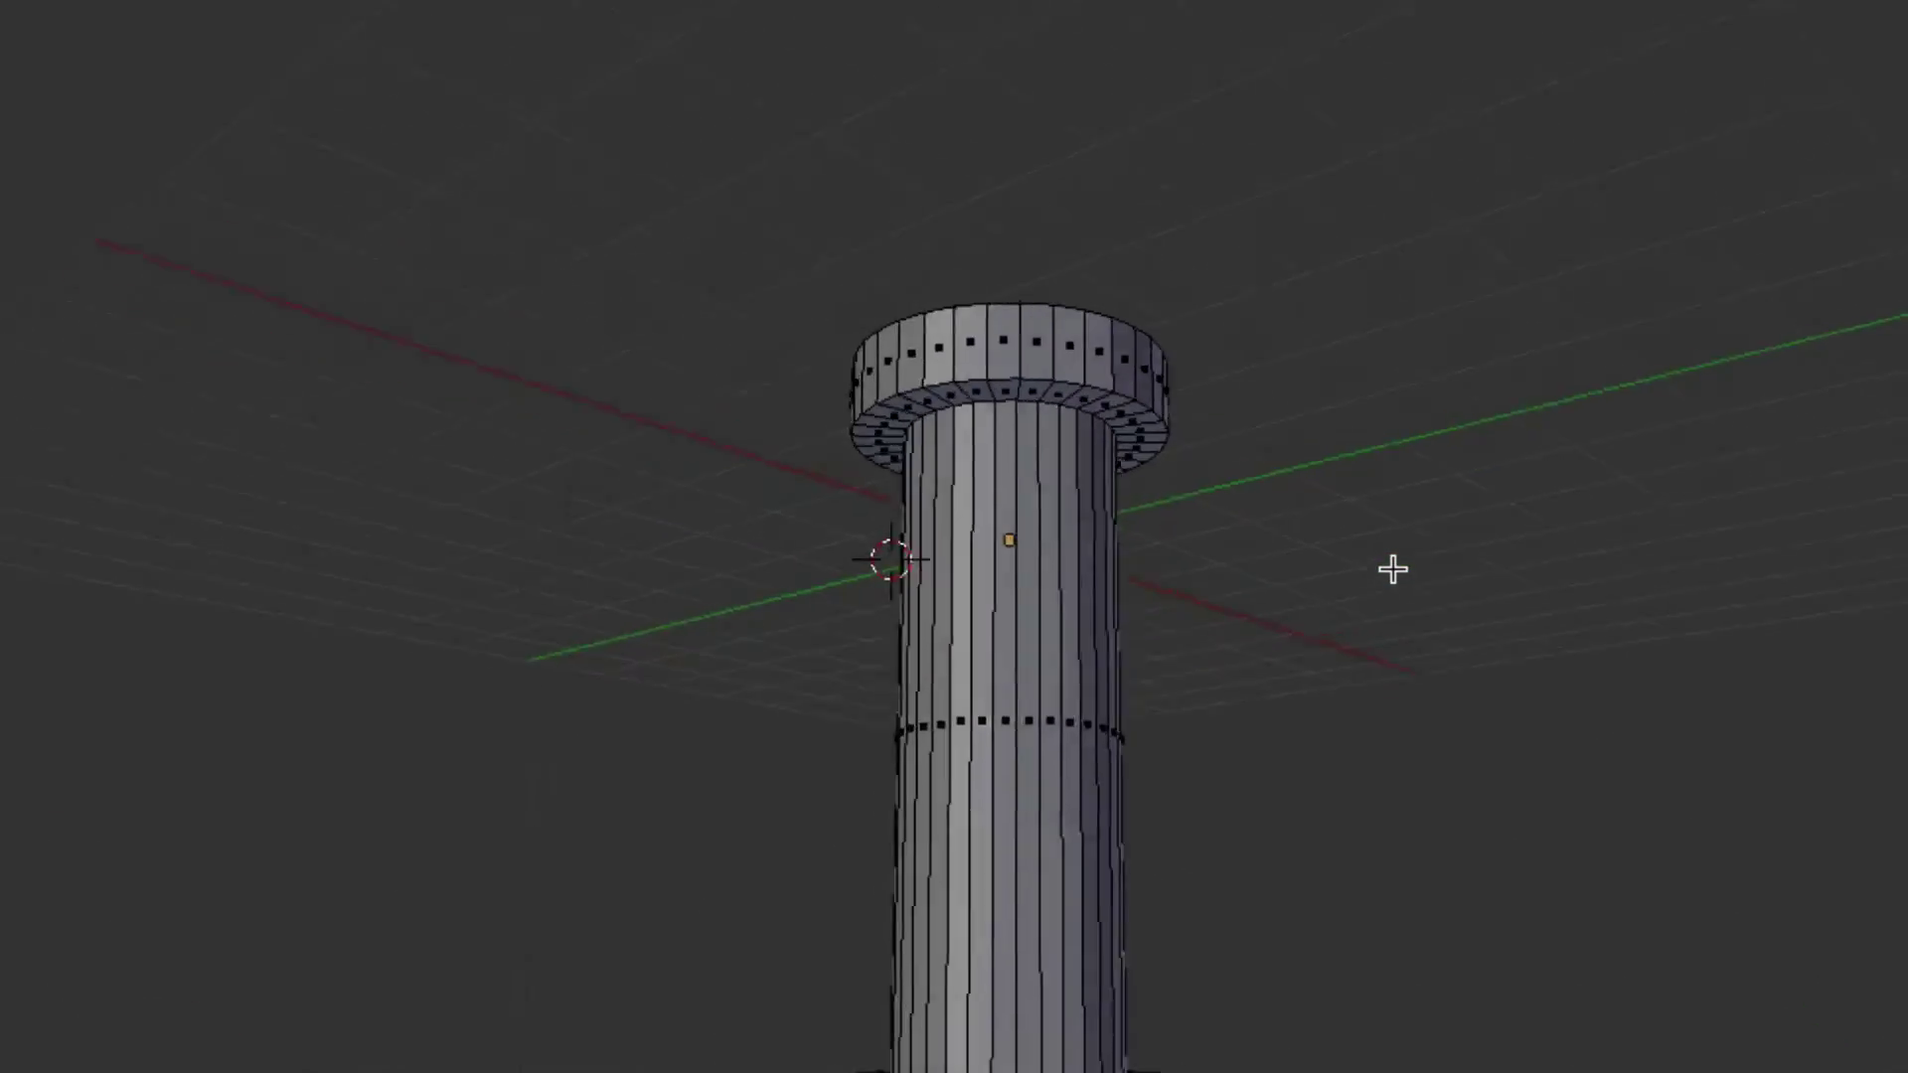
pyautogui.press('KP_2')
pyautogui.press('KP_2')
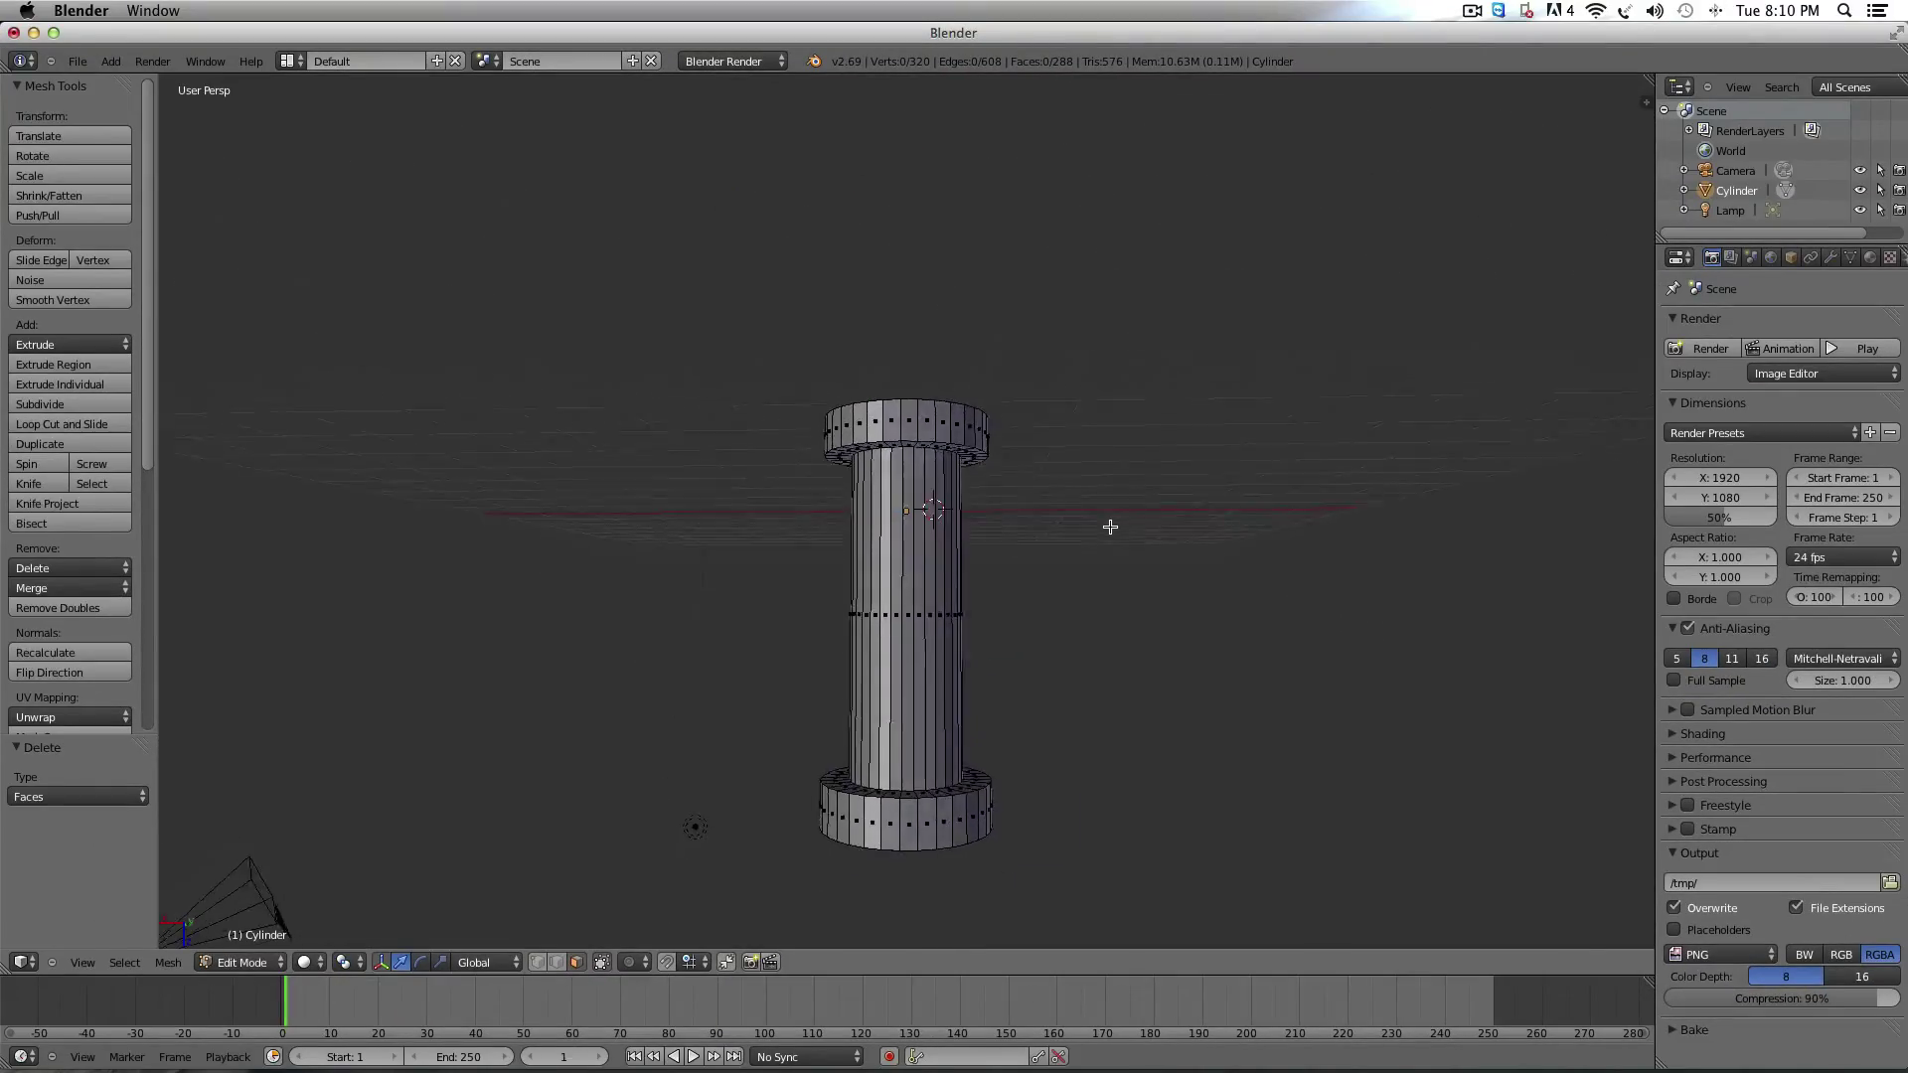
pyautogui.press('KP_8')
pyautogui.press('KP_8')
pyautogui.press('KP_8')
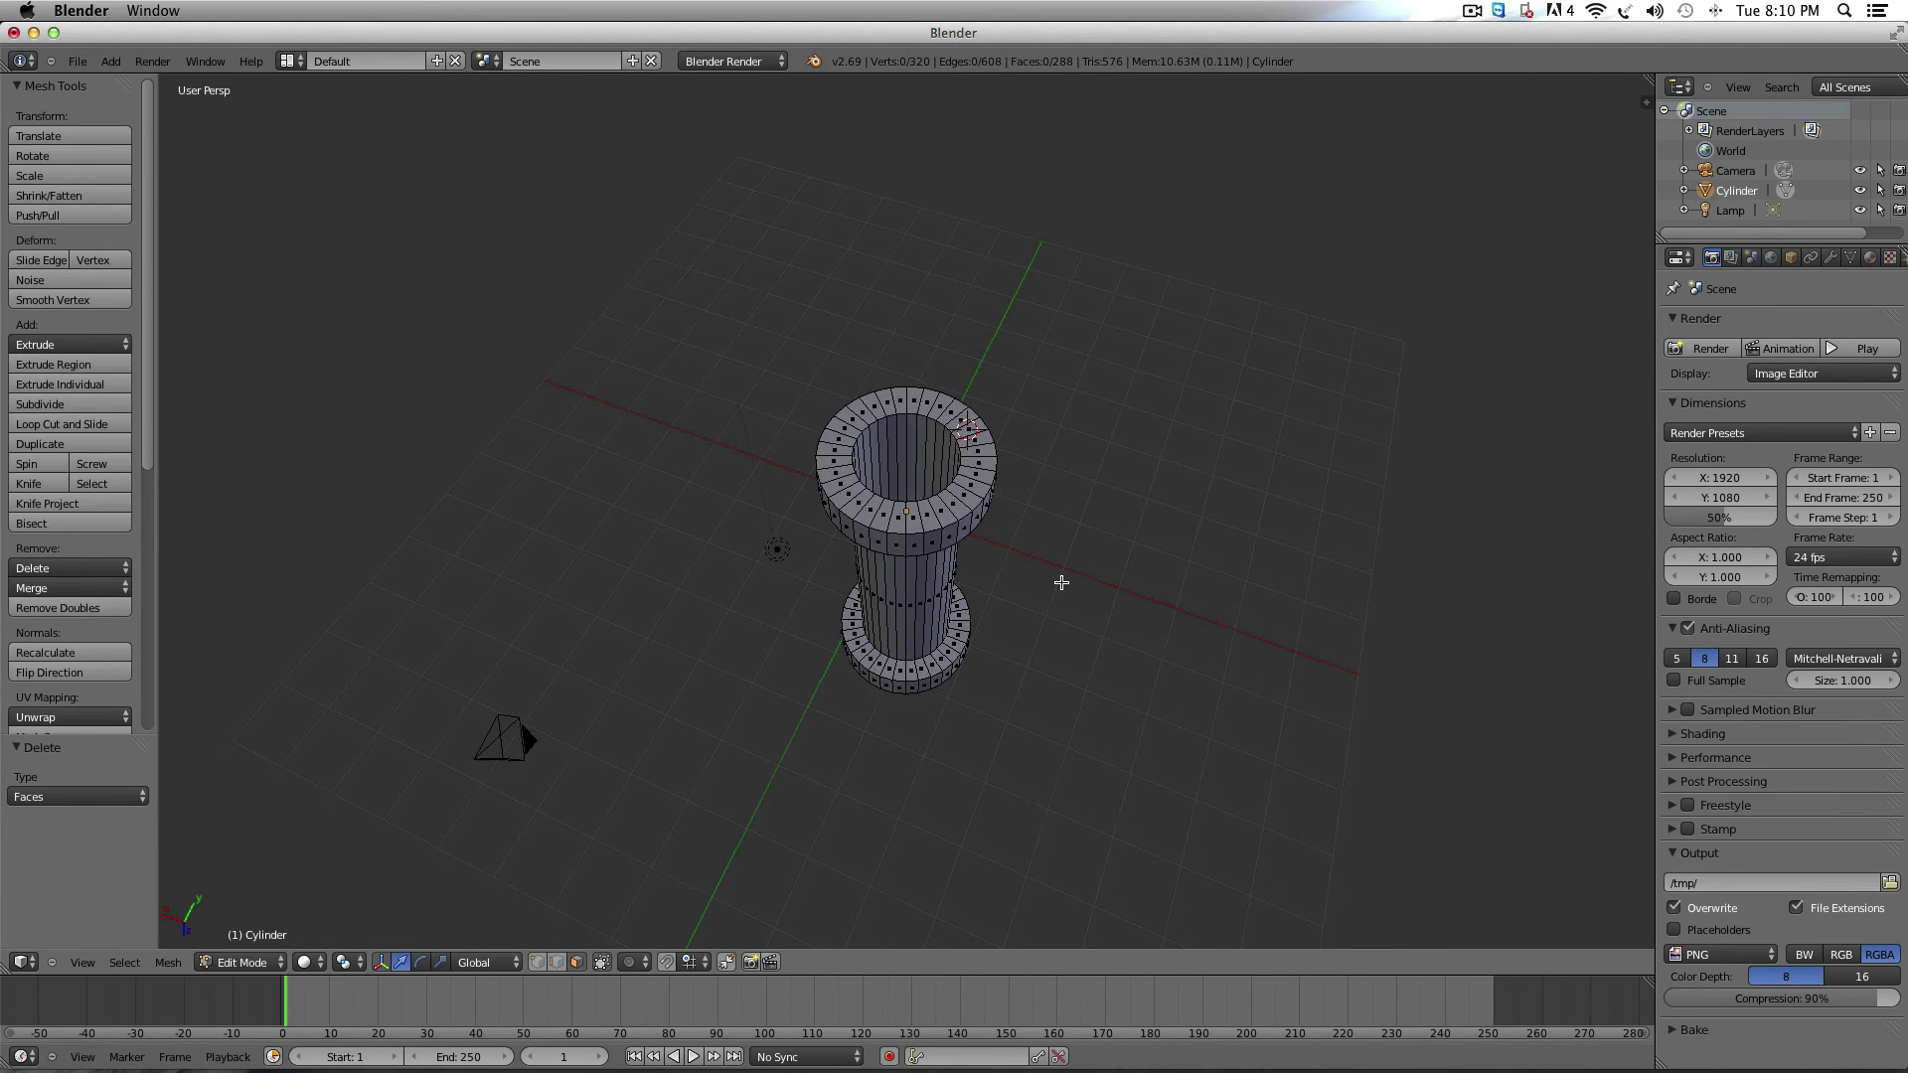
pyautogui.press('KP_2')
pyautogui.press('KP_2')
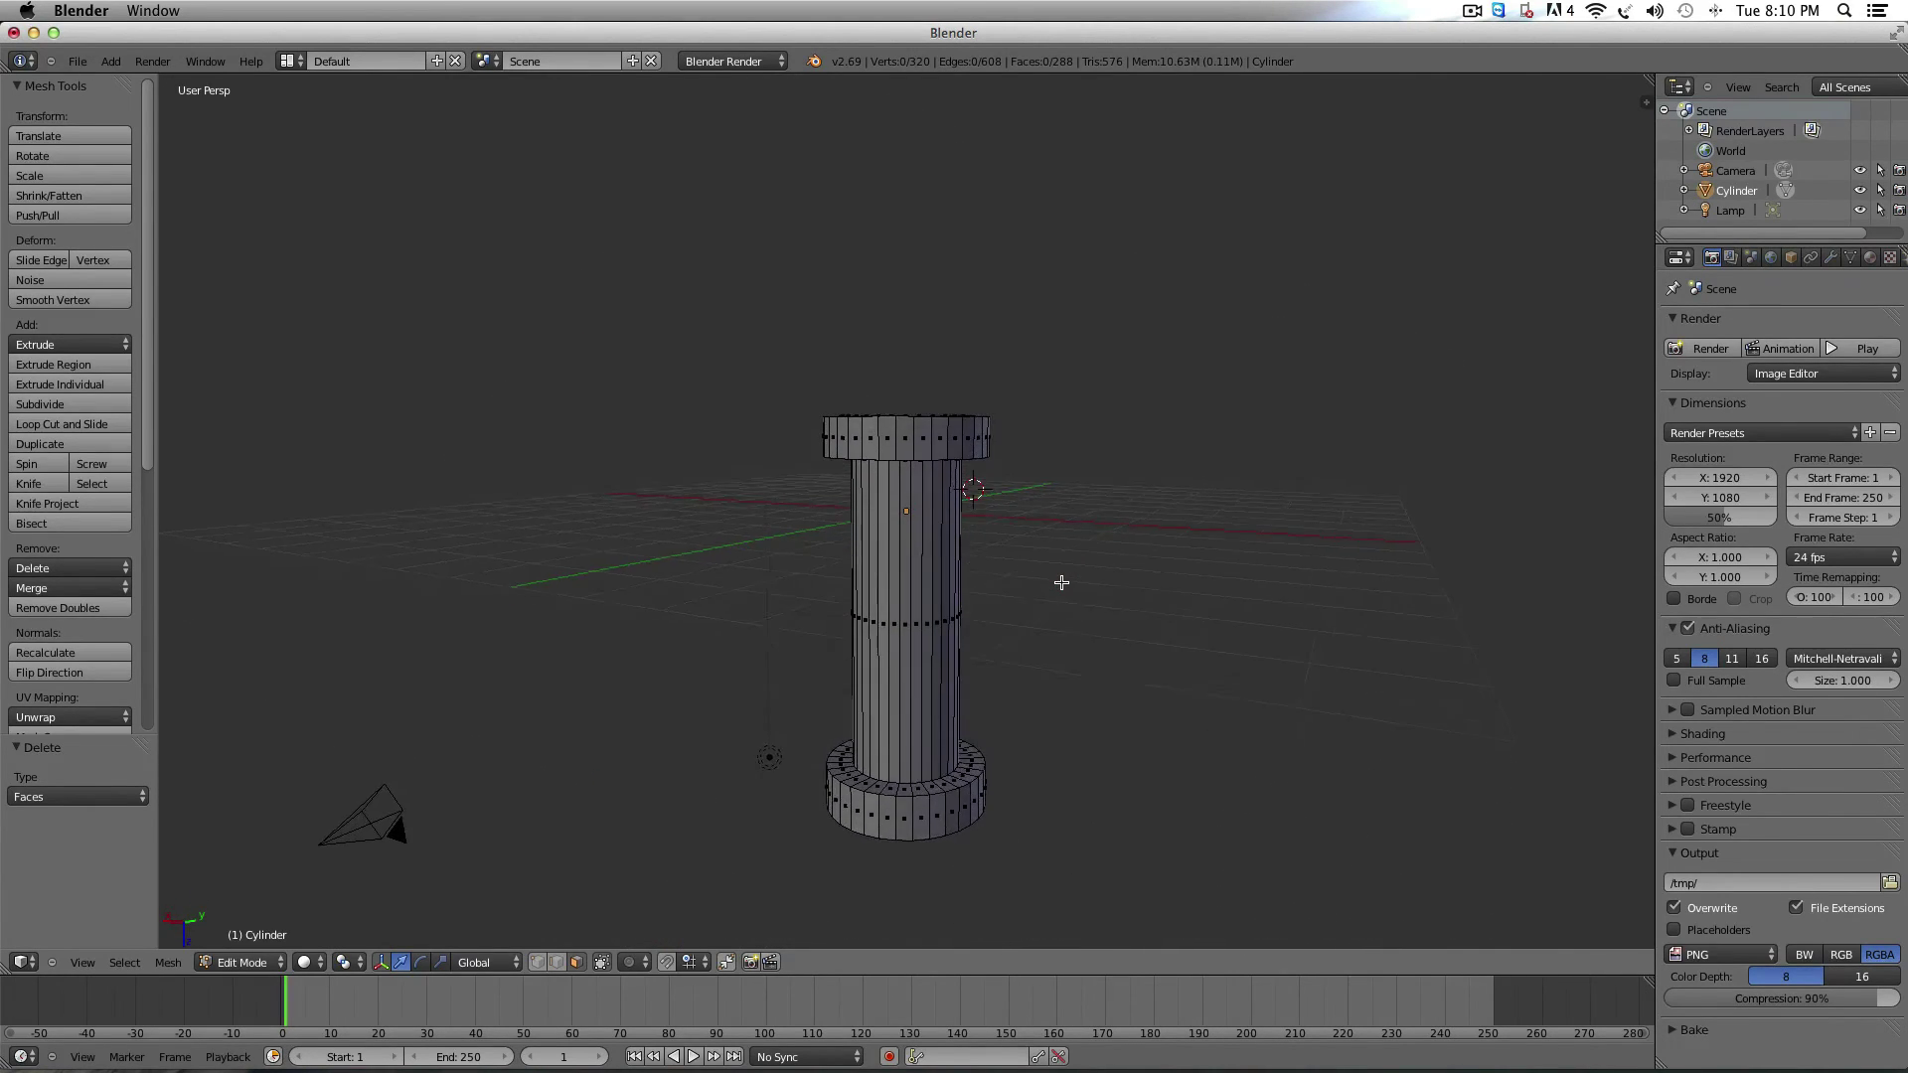